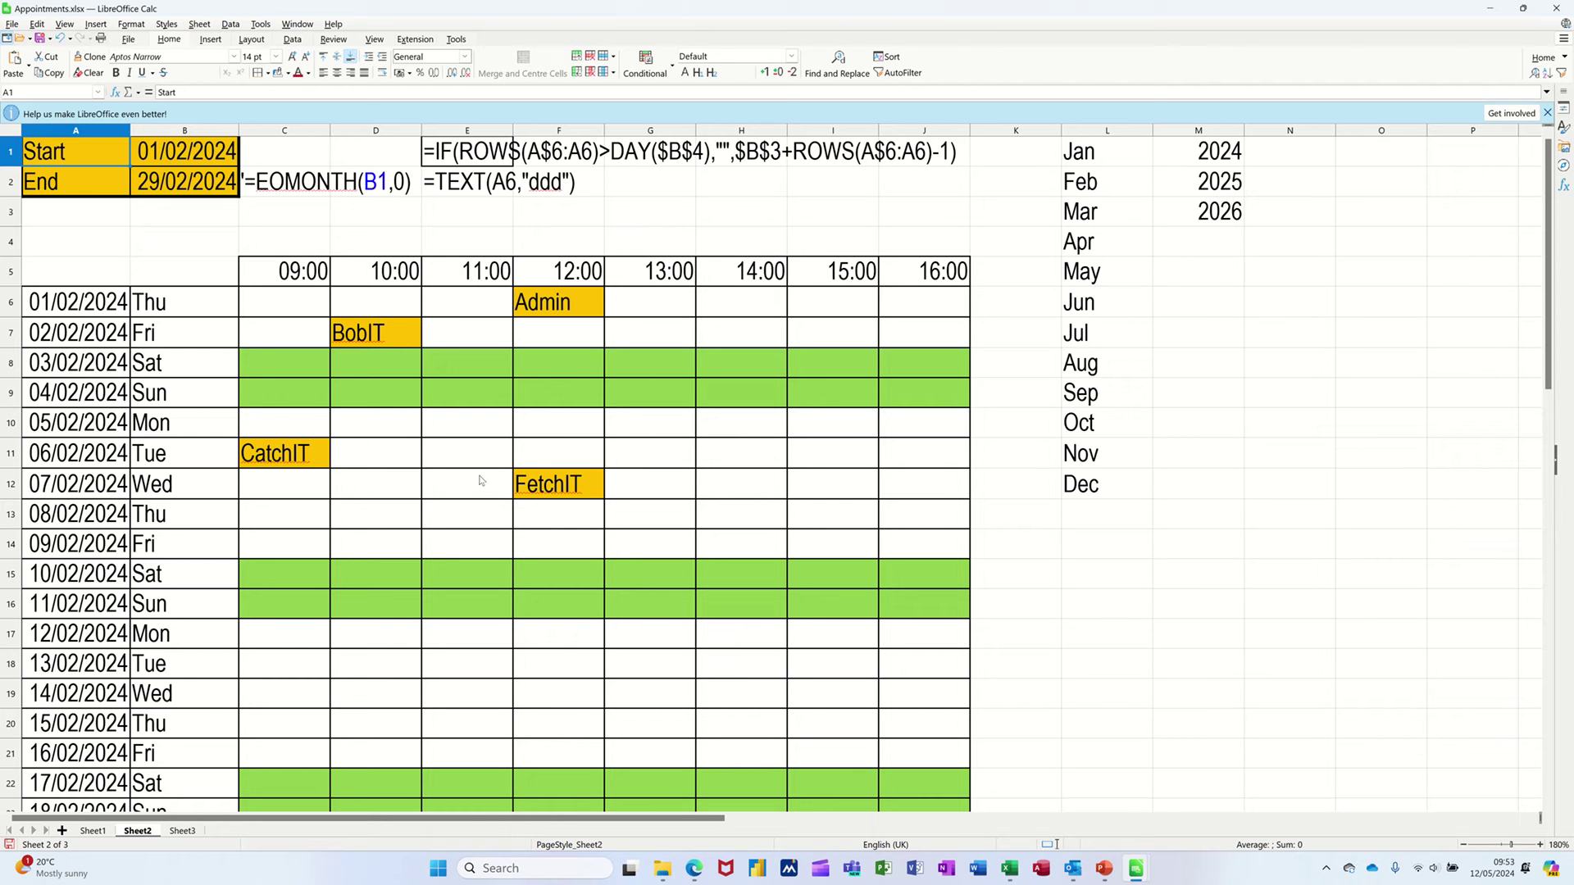
Step: Enter a person's name in E10 as the 11:00 appointment on 05/02/2024
left_click(463, 423)
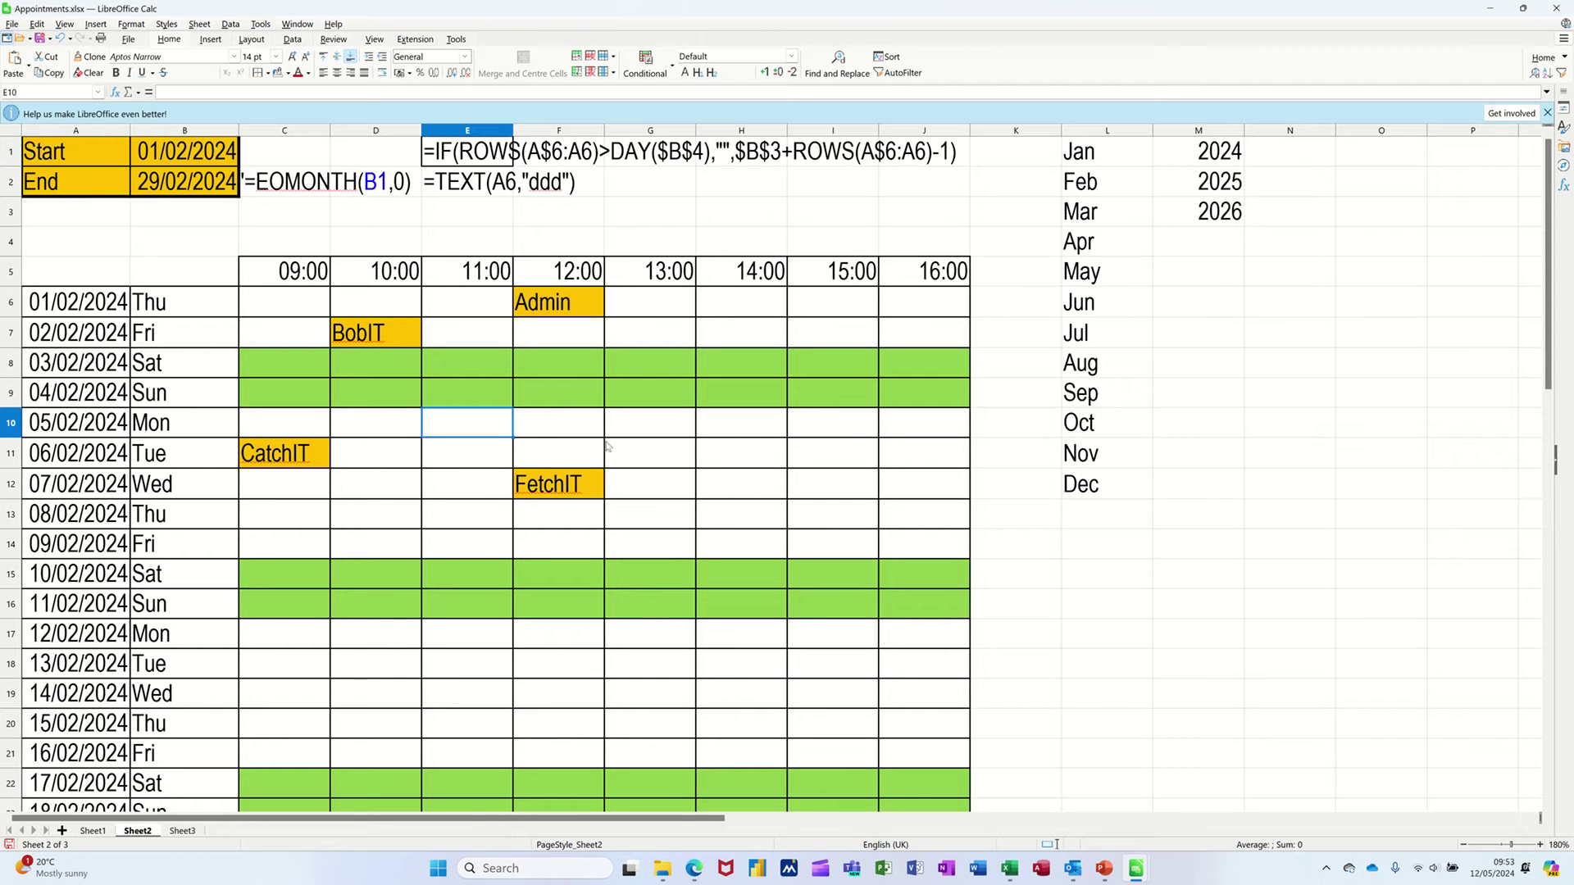
type("Steve")
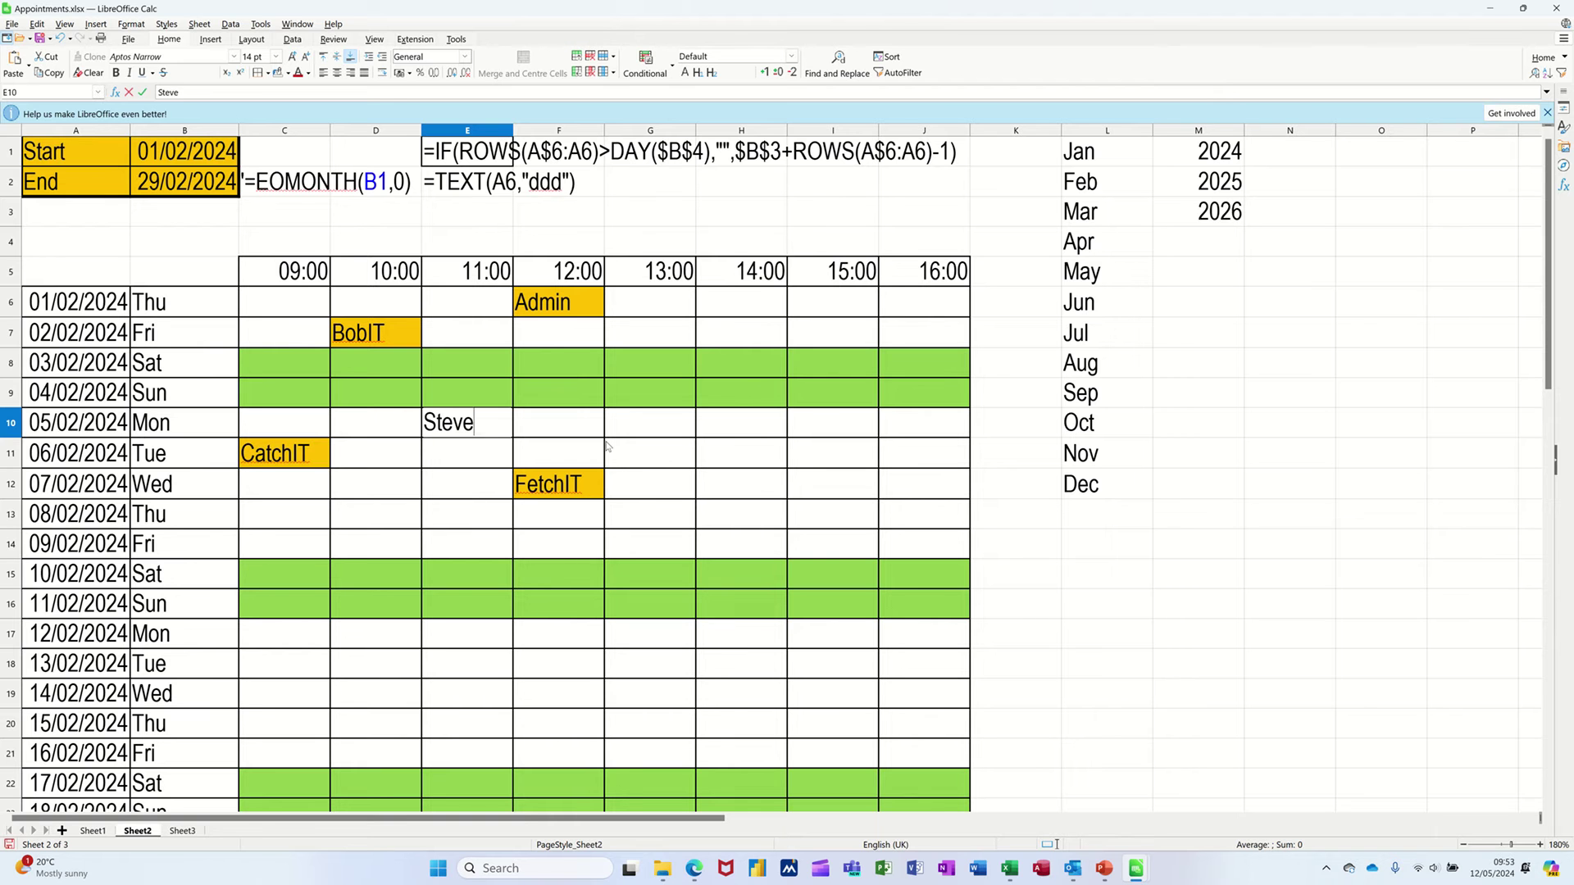
key("Return")
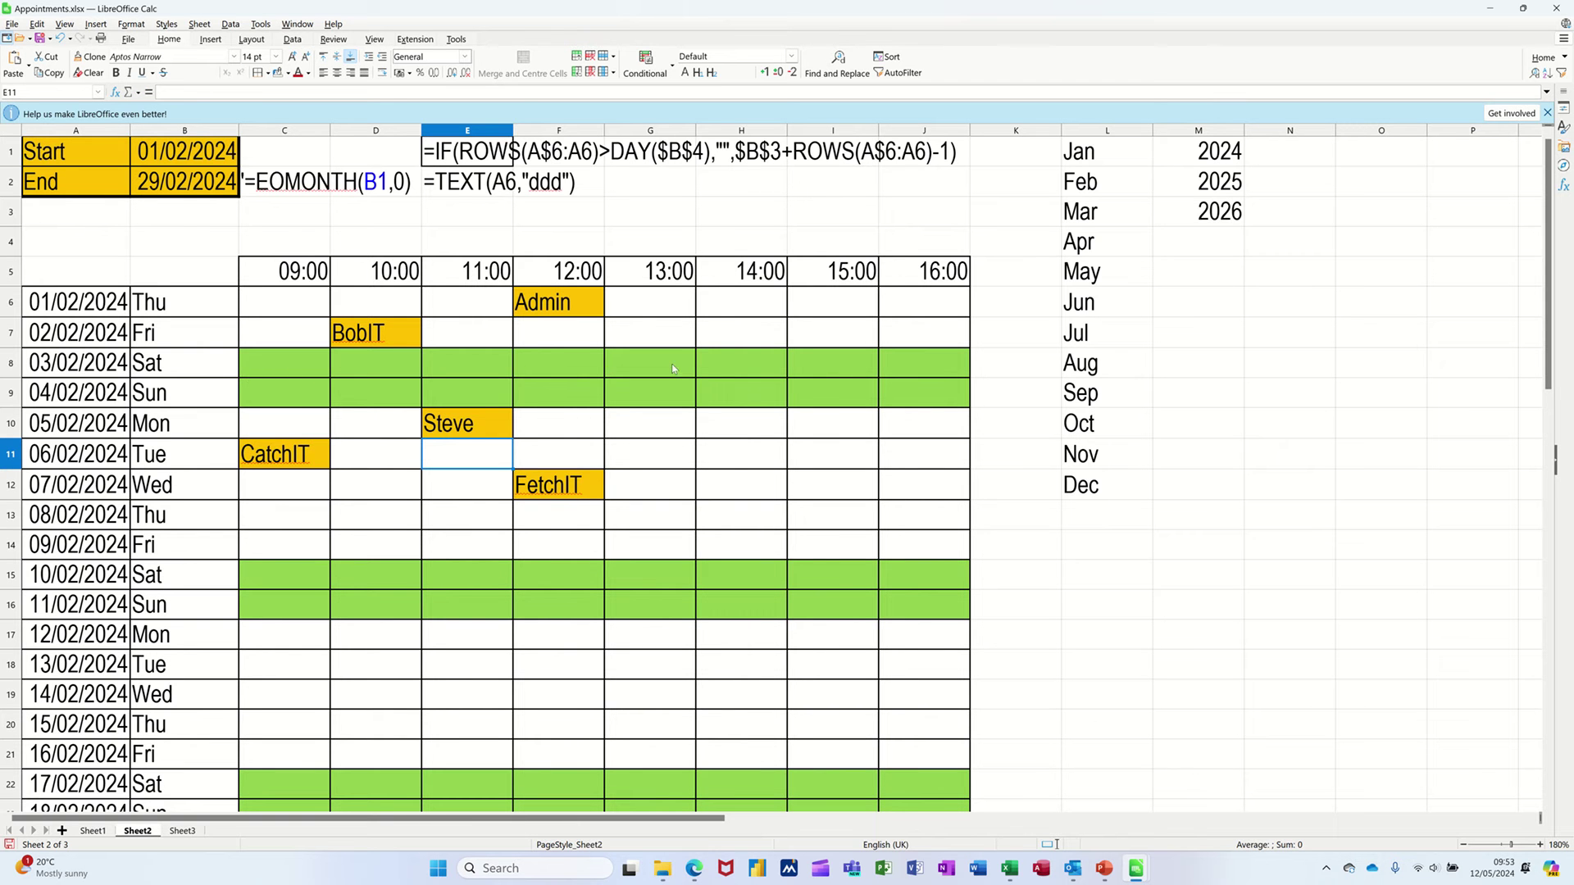
Step: Set the Start date in B1 to 1/05/2024 and check the resulting May dates
left_click(177, 158)
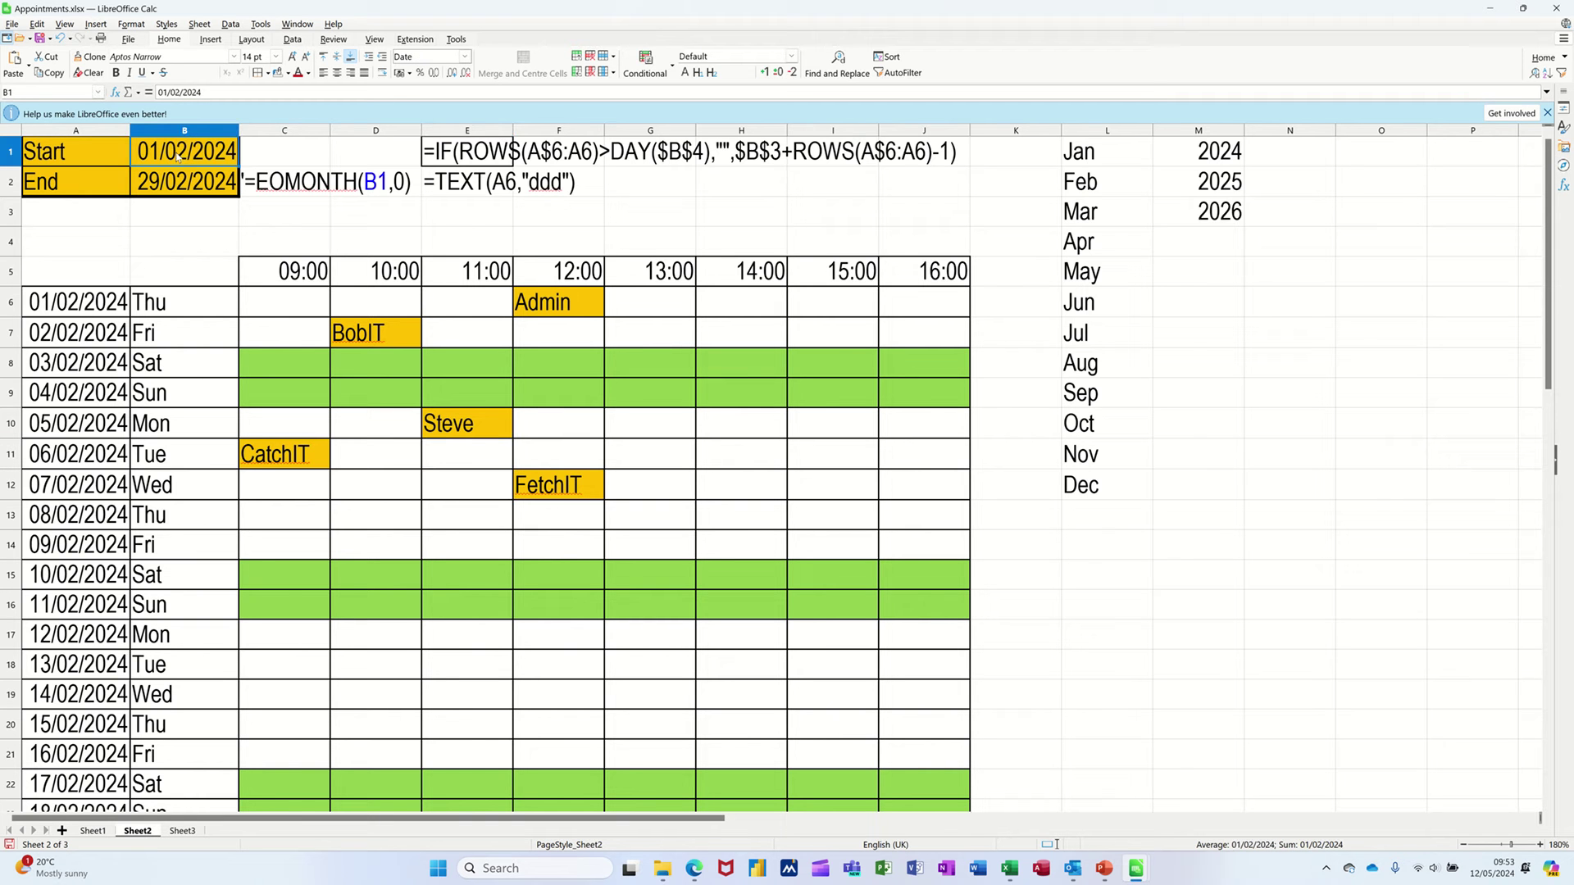
type("1/")
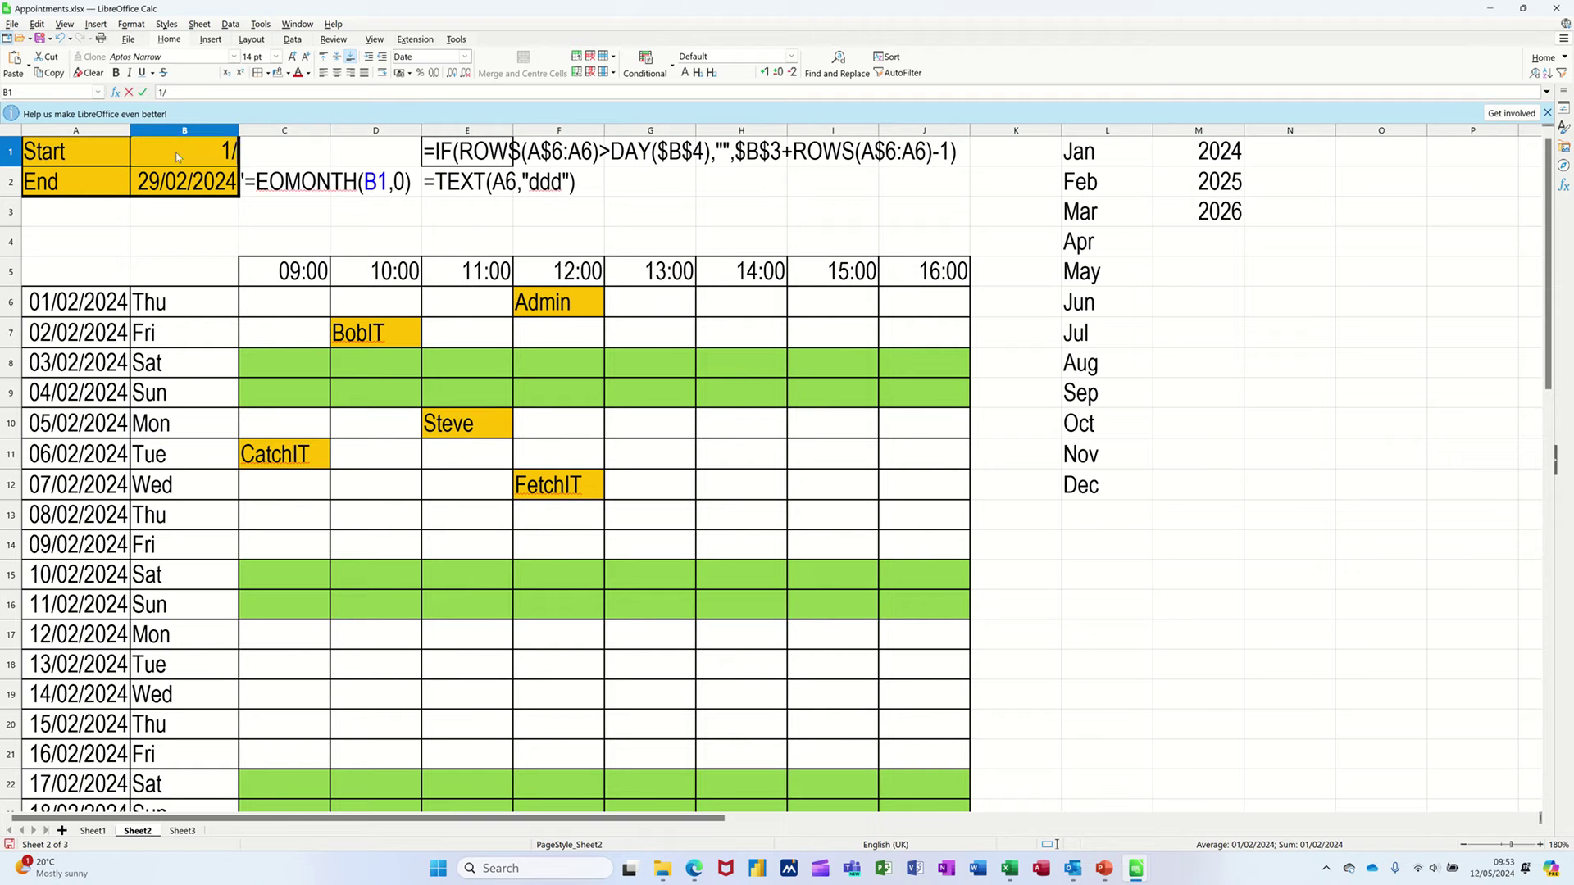
type("05/2024")
key("Return")
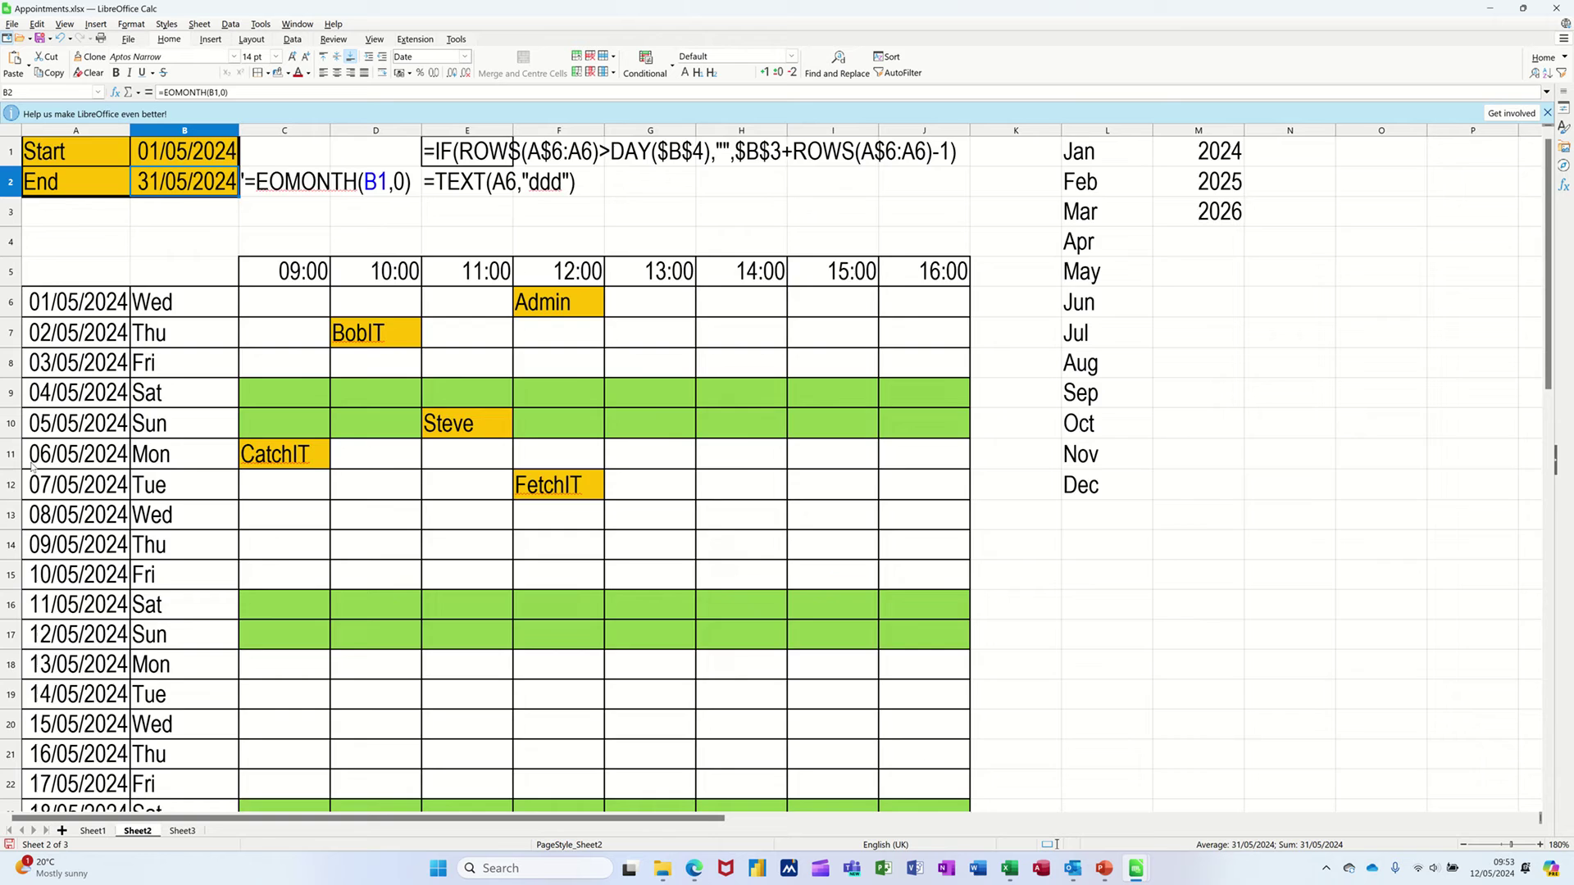
scroll(95, 565, "down", 3)
scroll(95, 566, "down", 4)
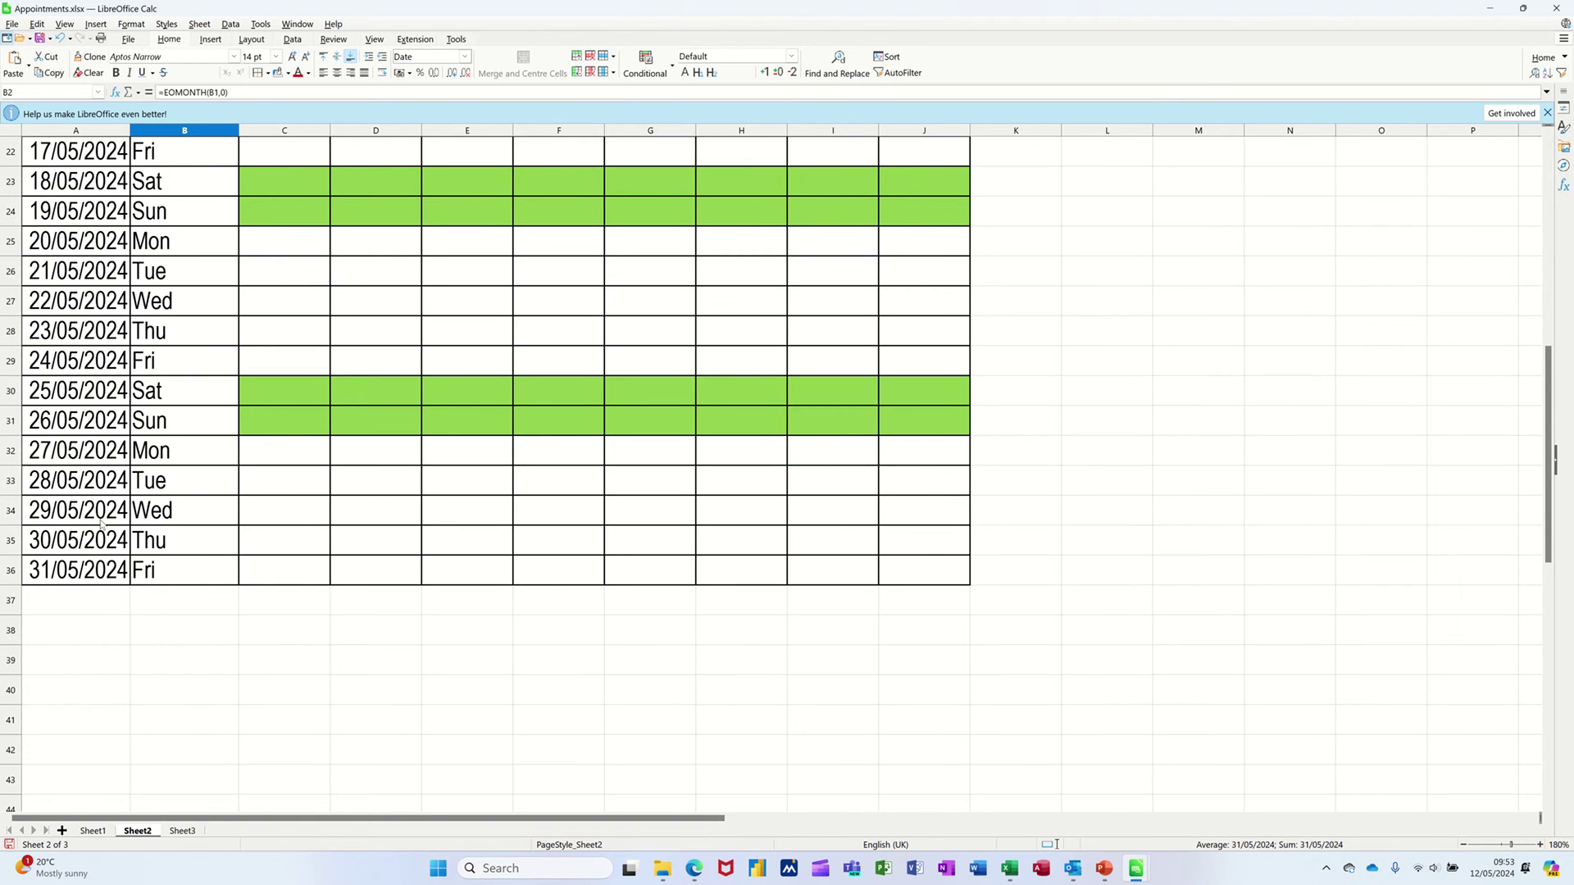
scroll(236, 426, "up", 7)
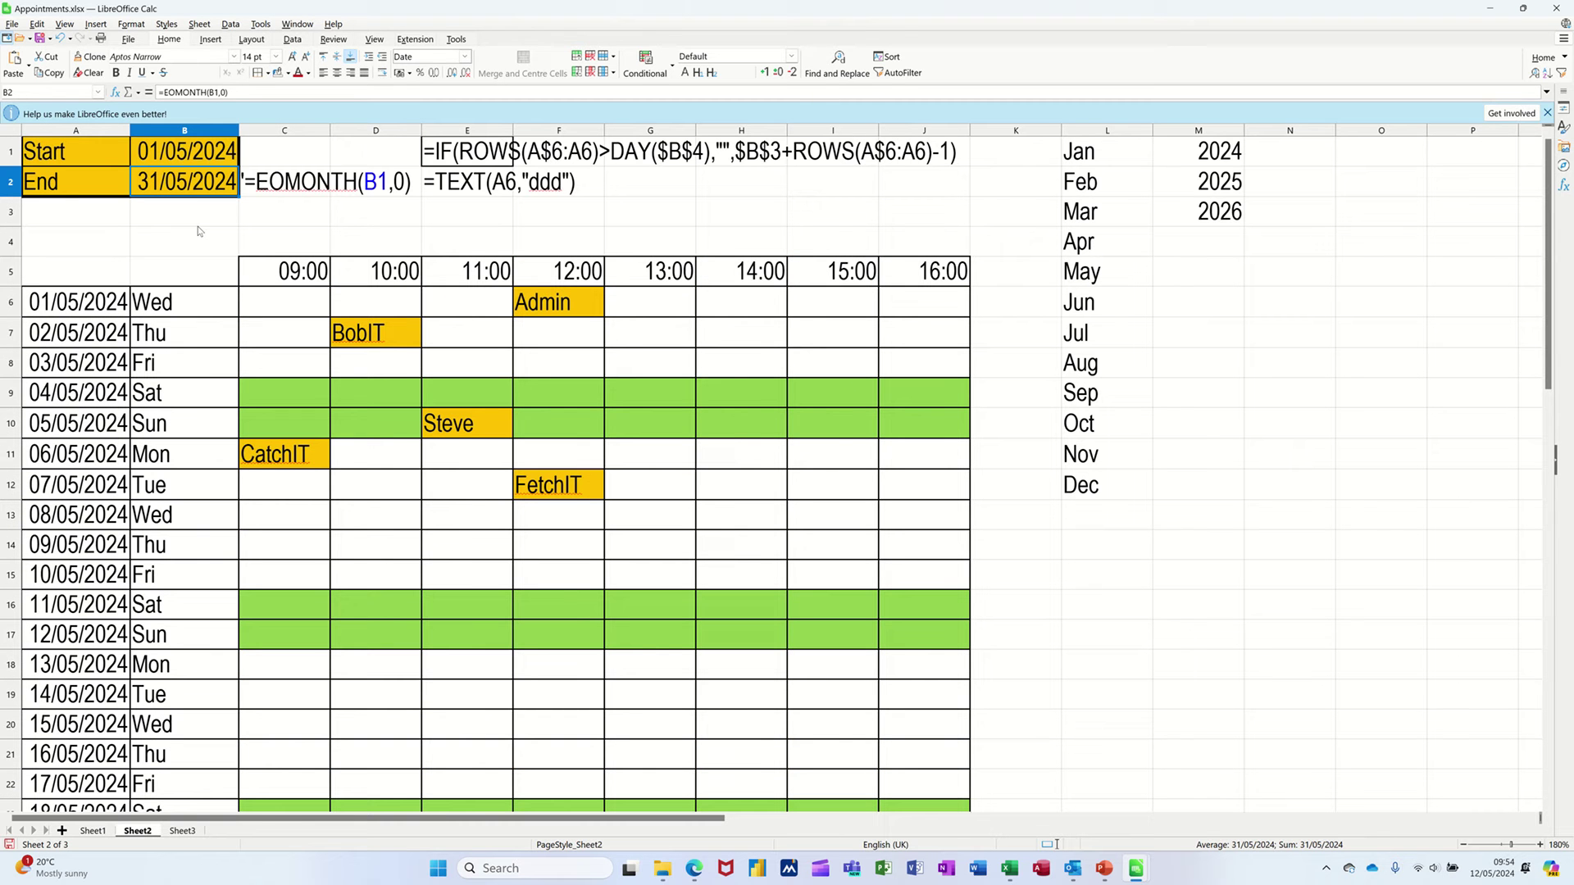
Step: Restore the Start date to 1/02/2024 and check the February dates run through 29/02/2024
left_click(184, 153)
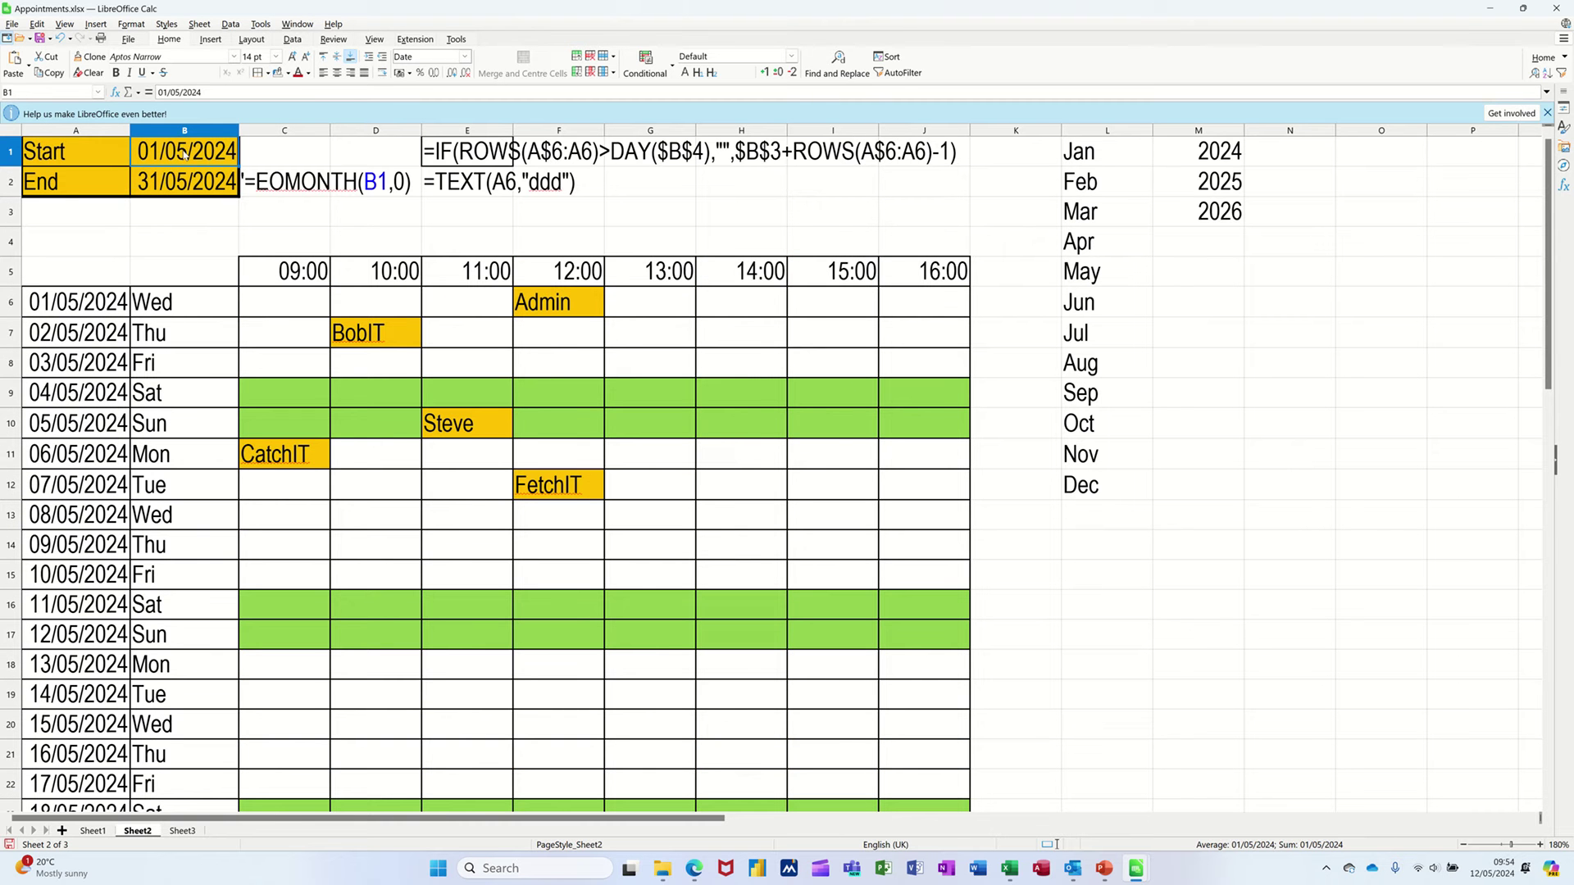
key("BackSpace")
type("1/02/")
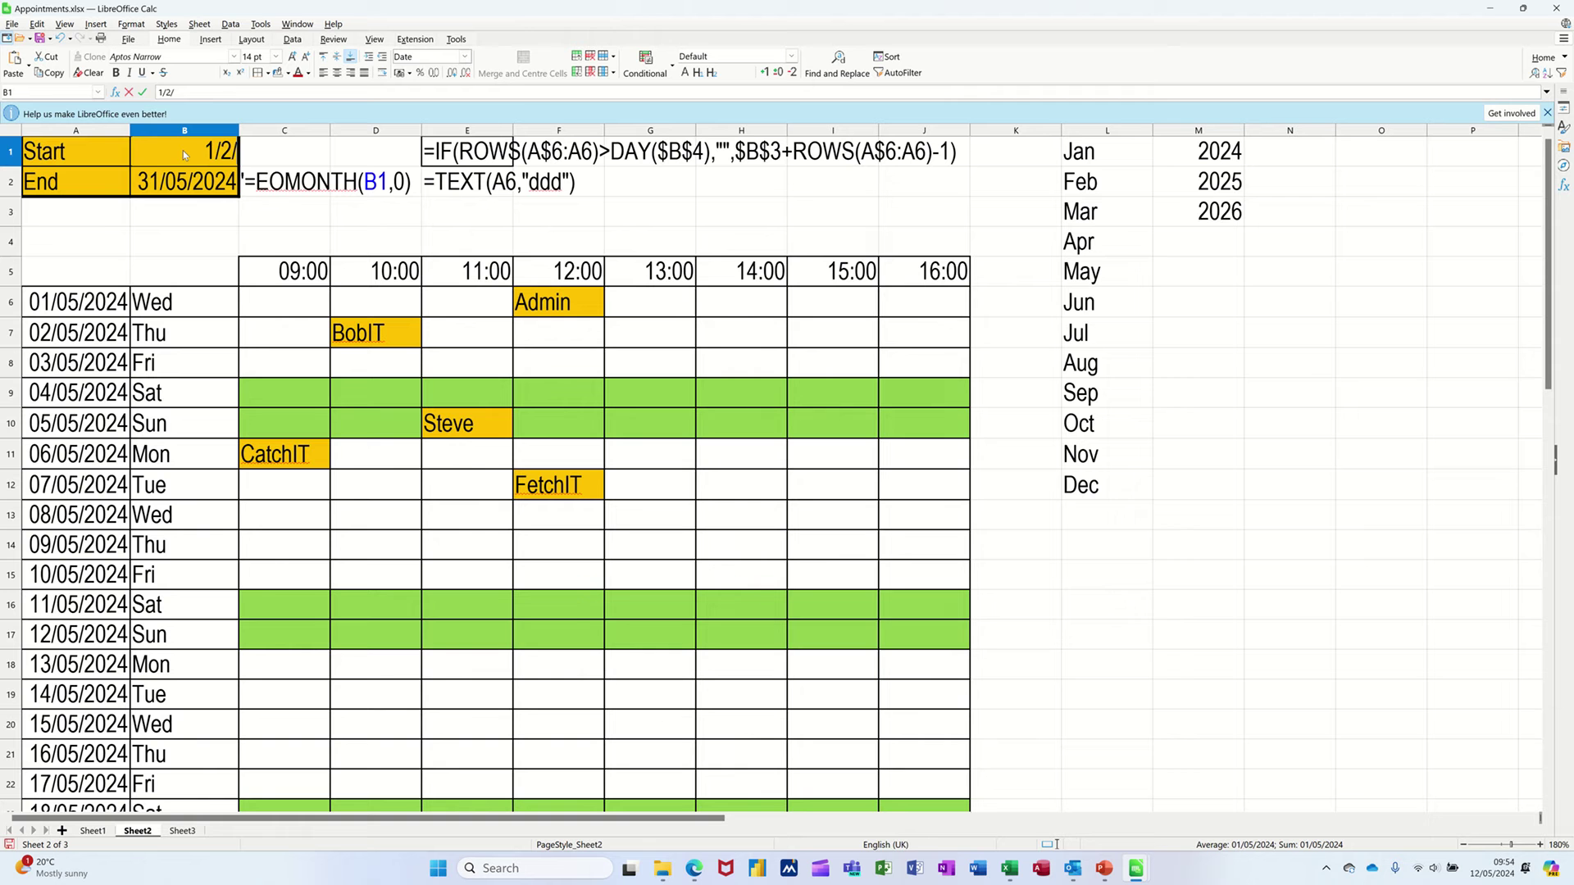
type("2024")
key("Return")
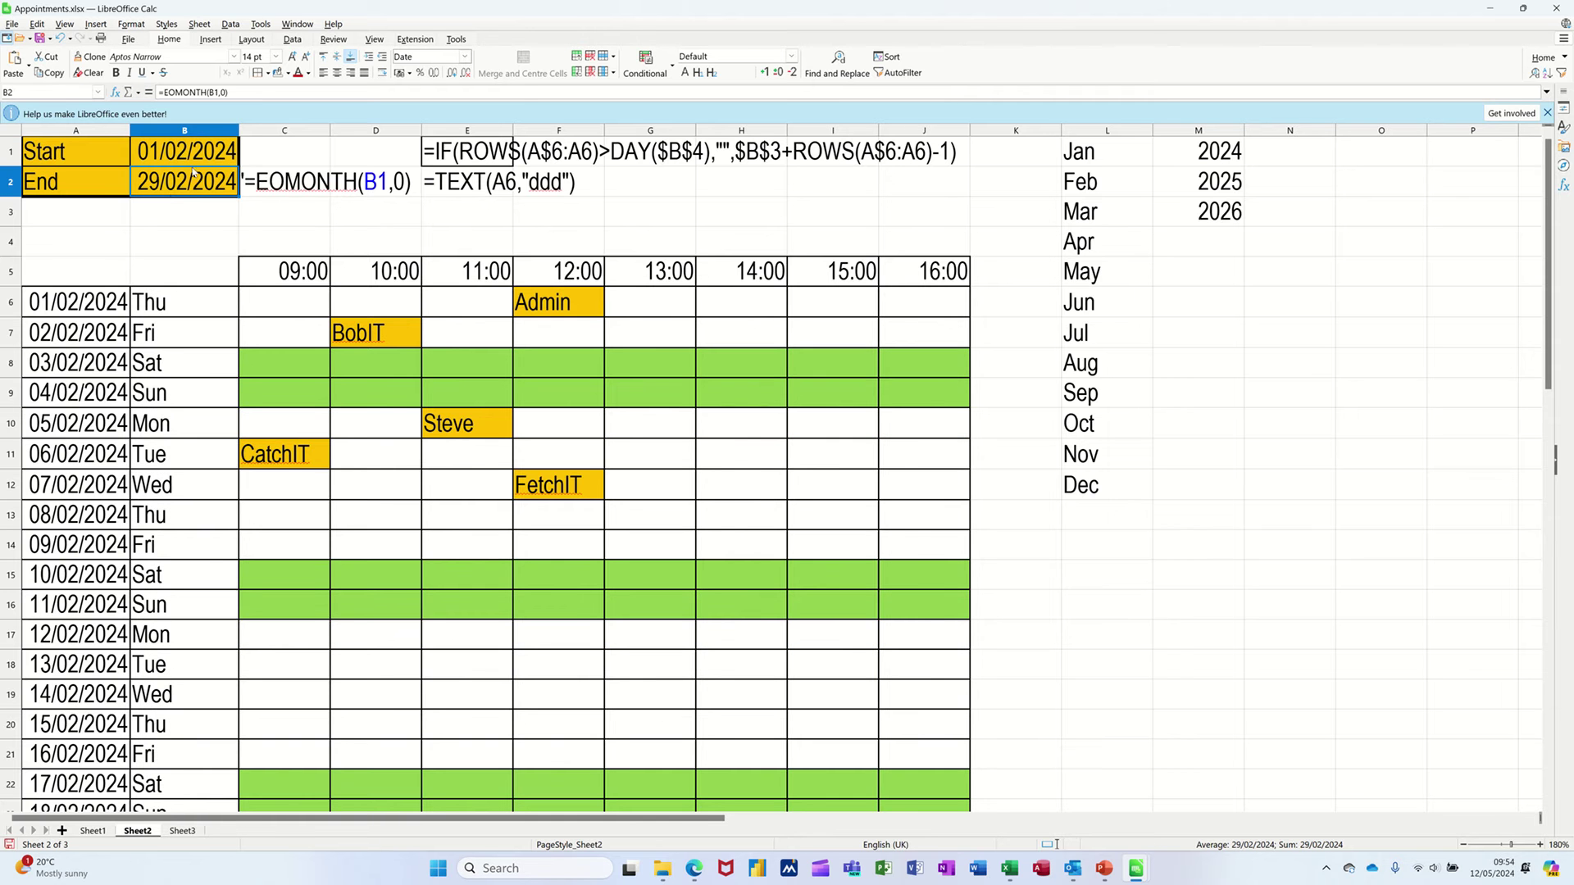
scroll(121, 354, "down", 2)
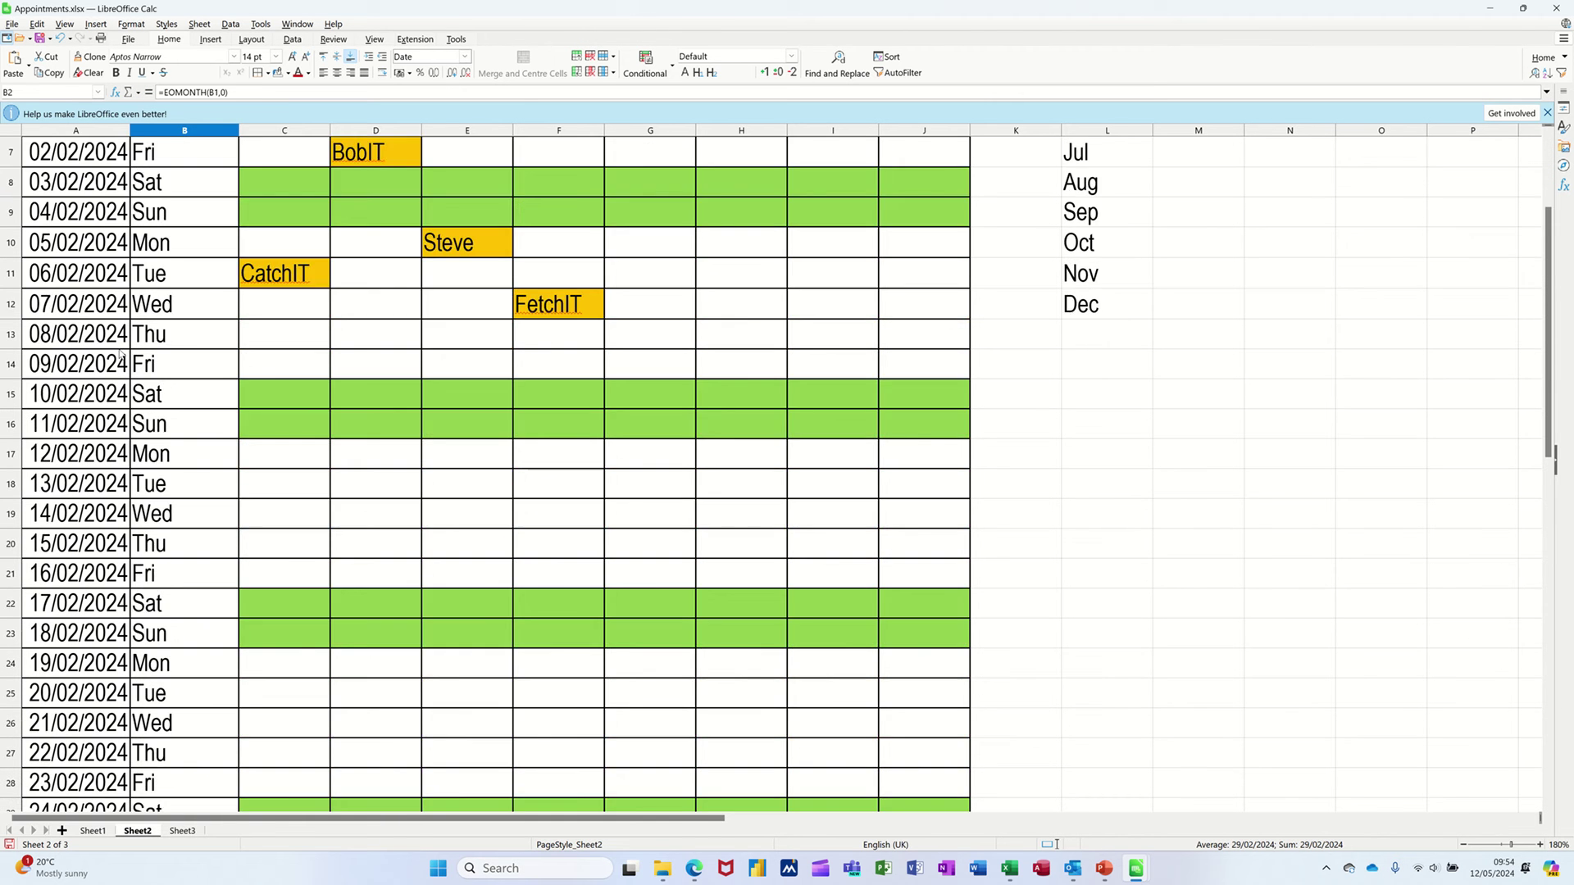
scroll(121, 354, "down", 3)
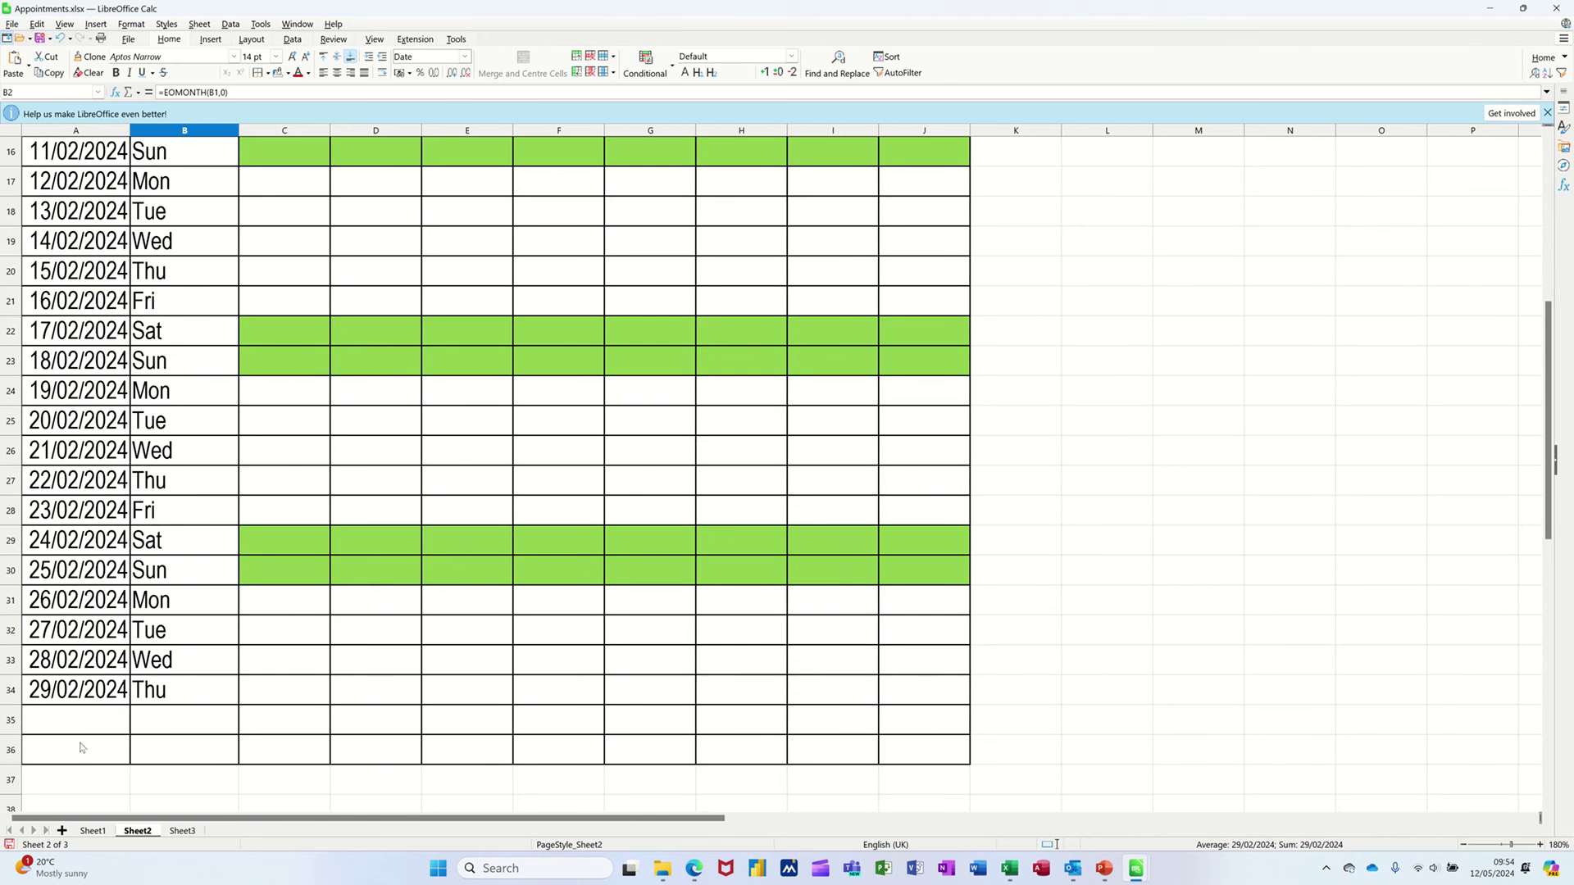
scroll(279, 574, "up", 1)
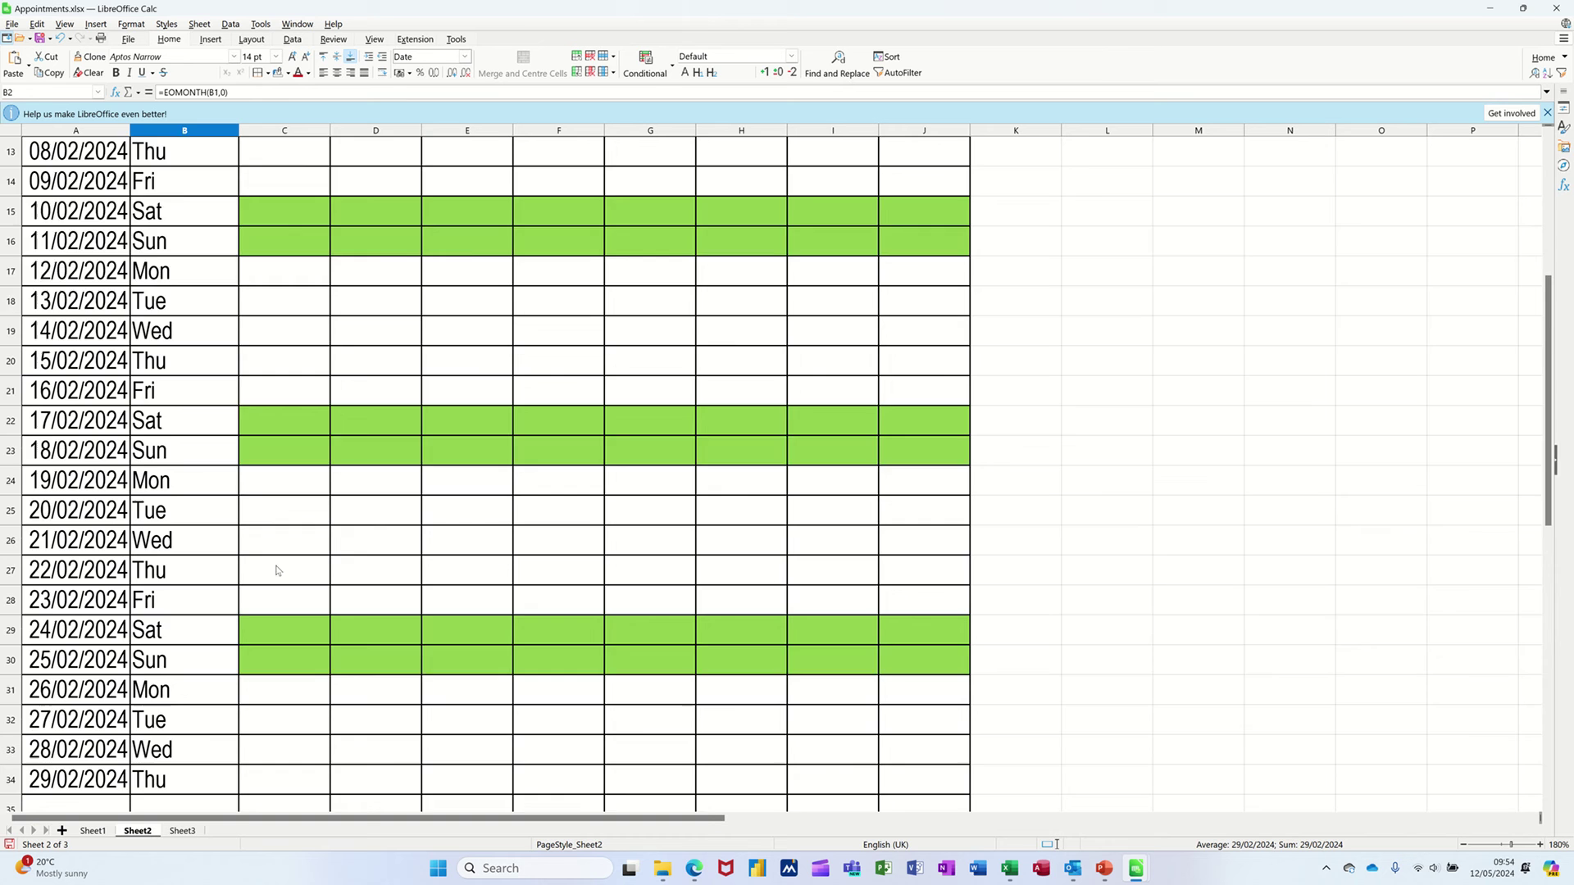
scroll(275, 557, "up", 4)
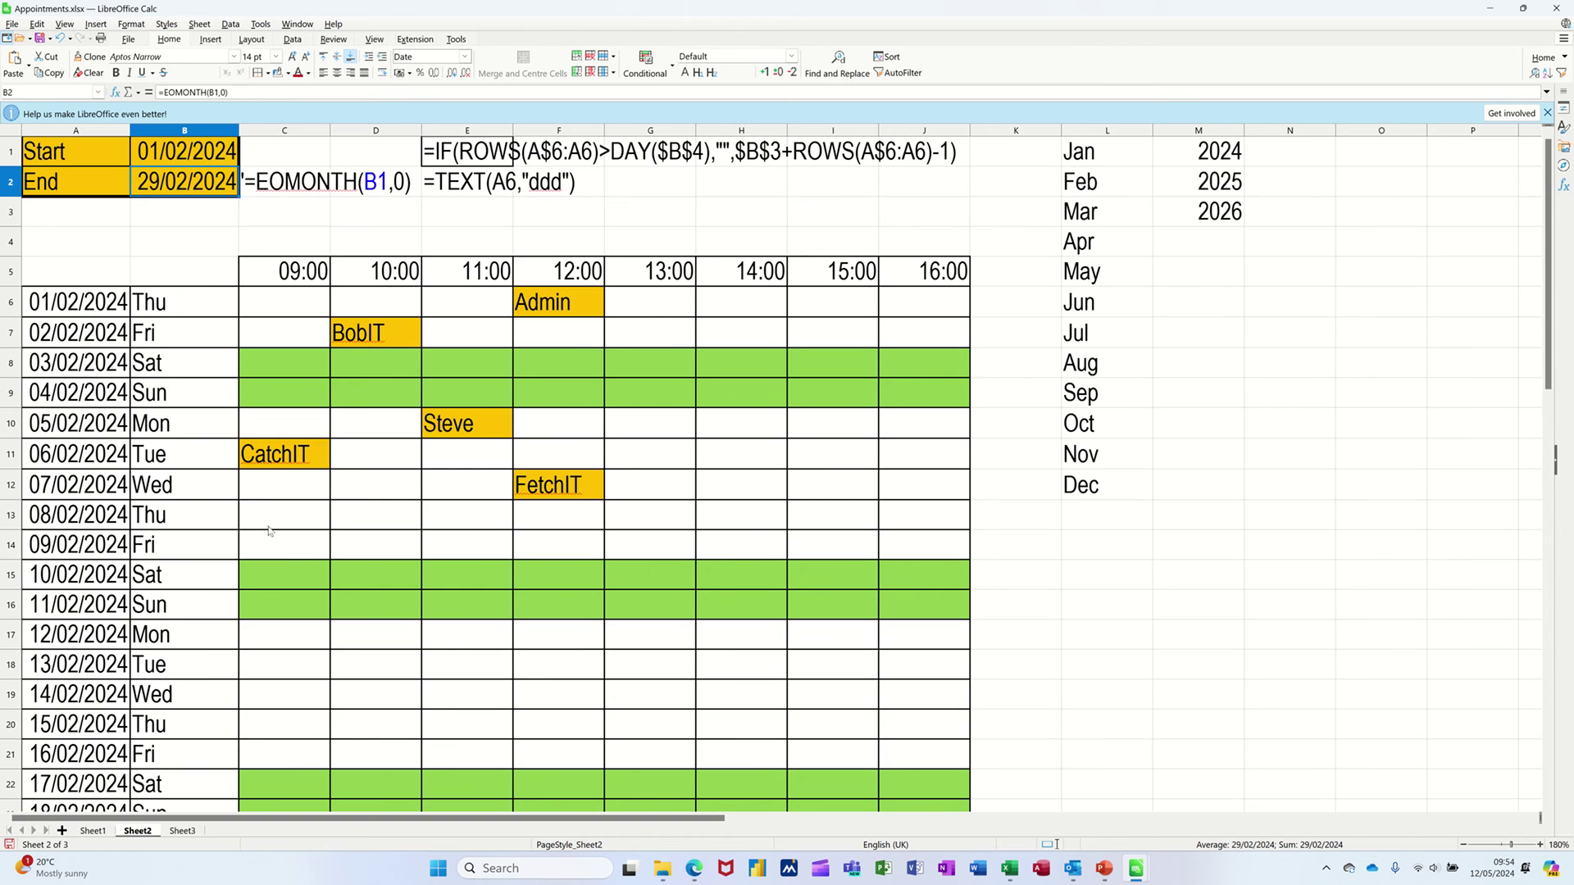
Step: On Sheet3, enter =EOMONTH(B3,0) in End date cell B4, showing 29/02/2024
left_click(182, 831)
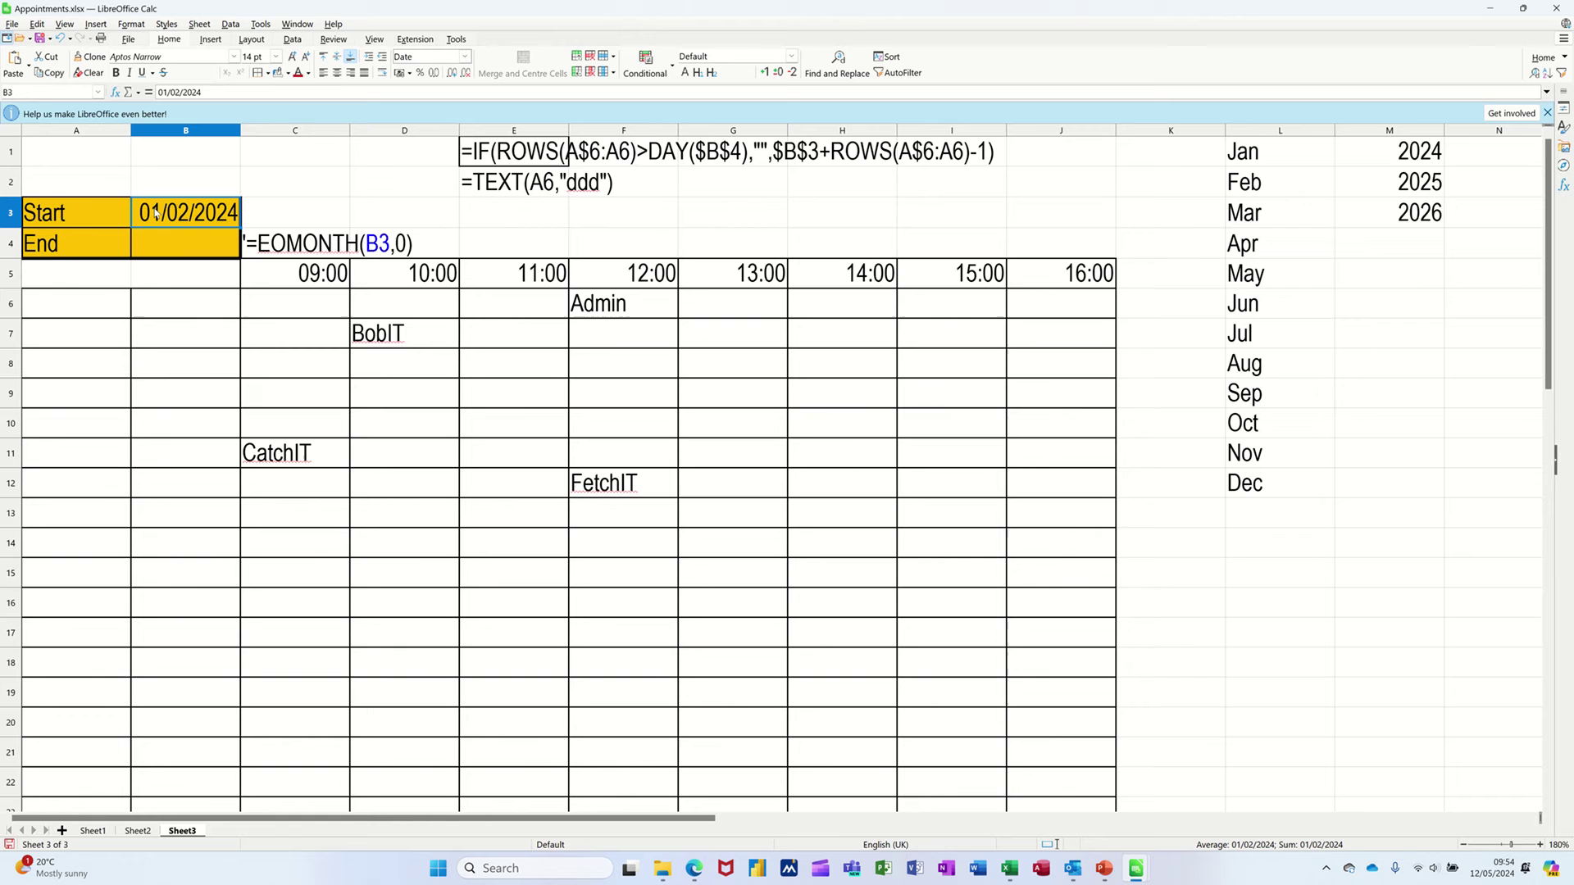
left_click(186, 243)
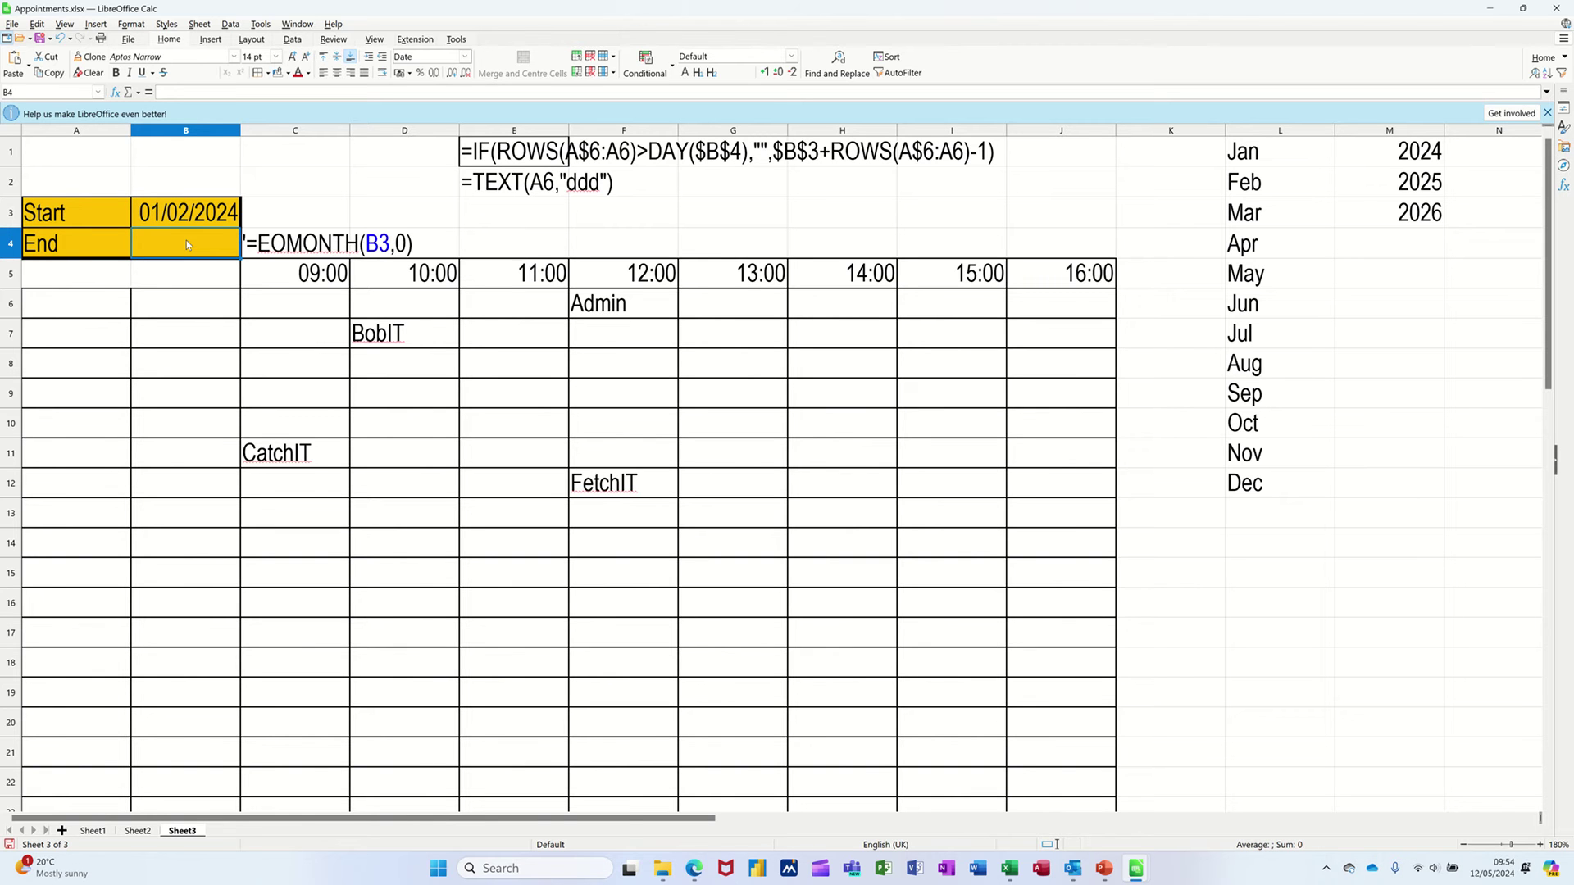
type("=eom")
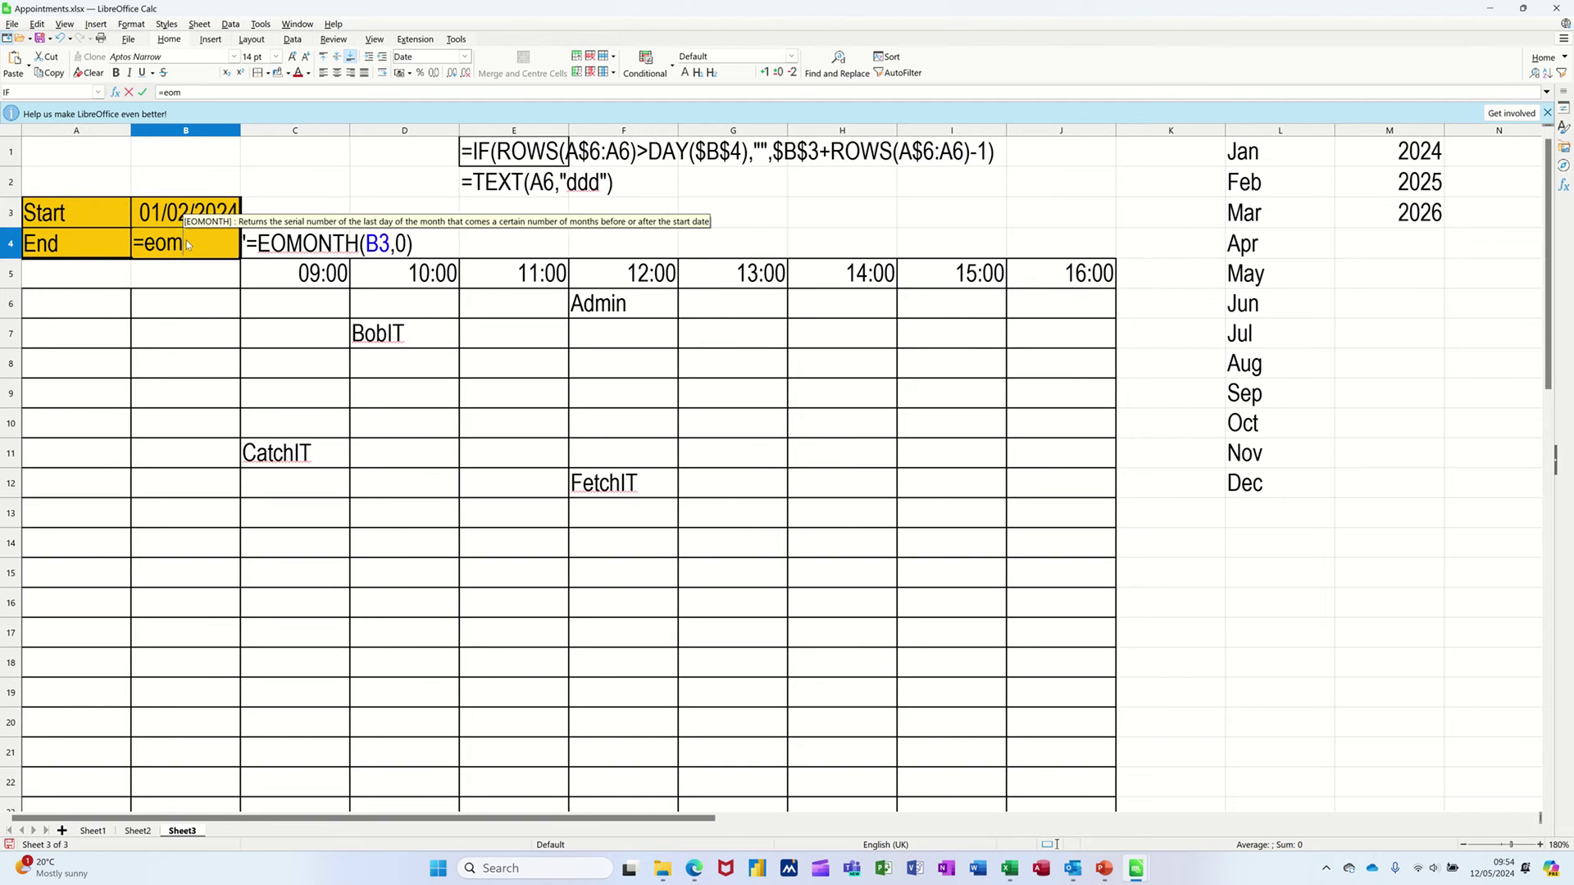
type("onth(")
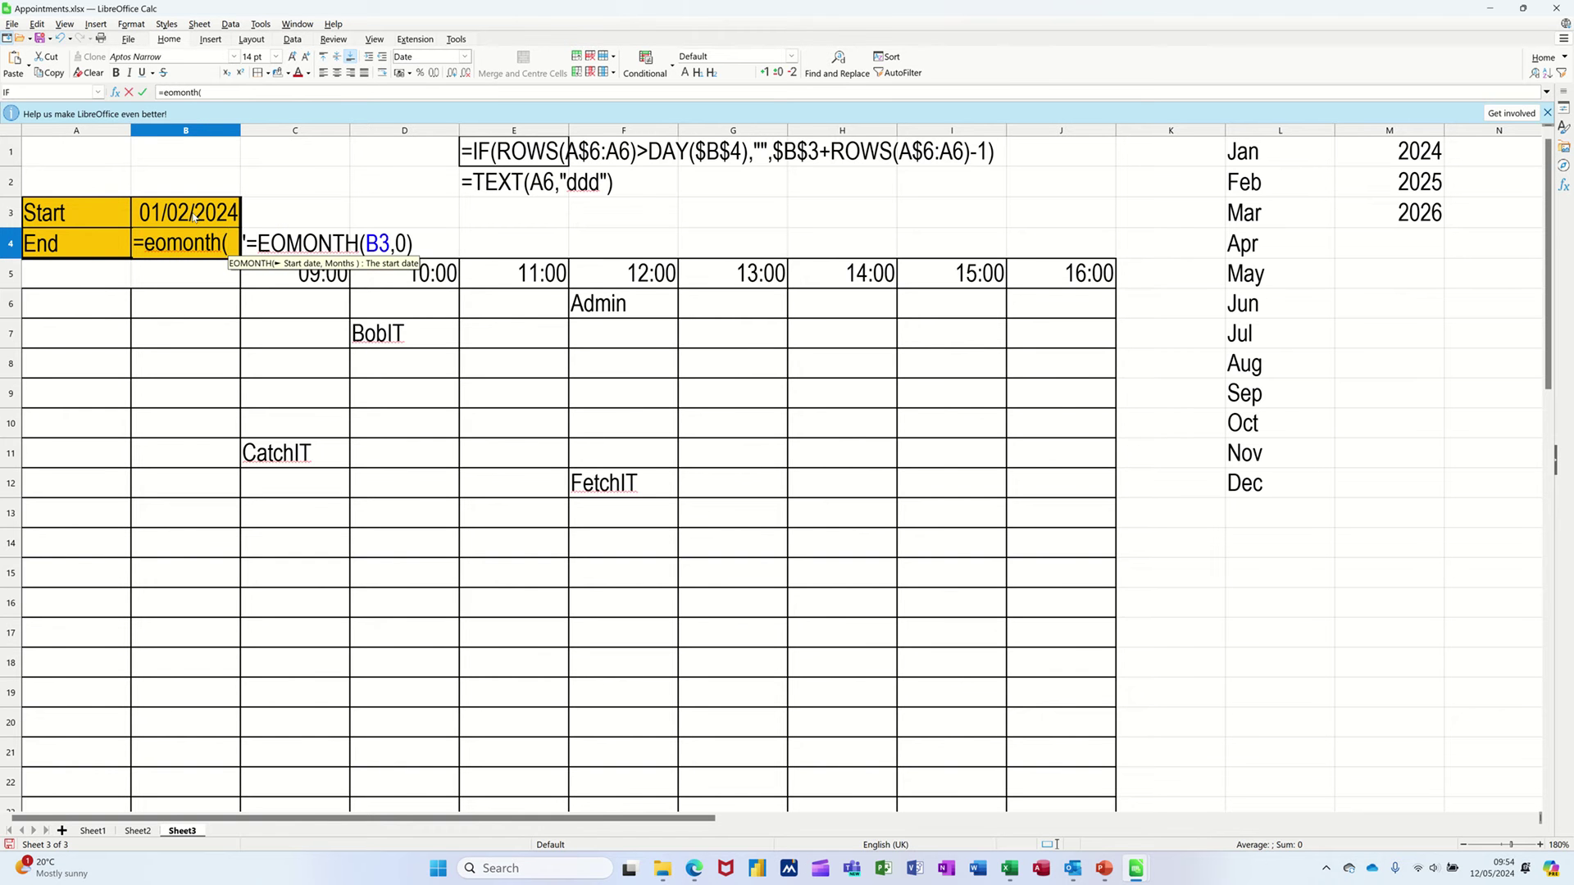
left_click(193, 218)
type(",")
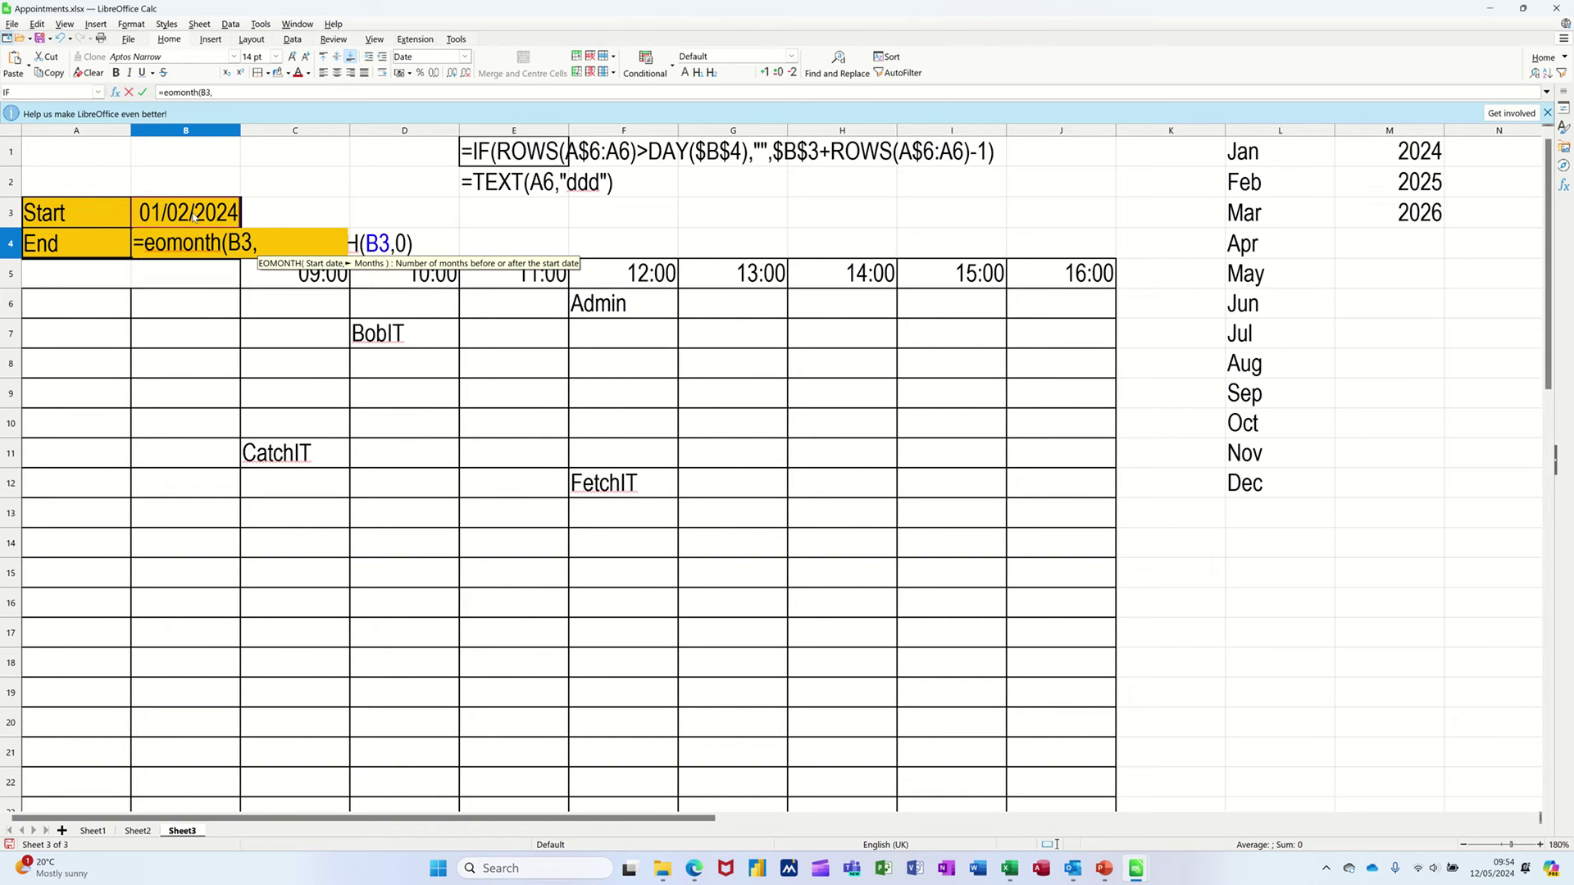
type("0)")
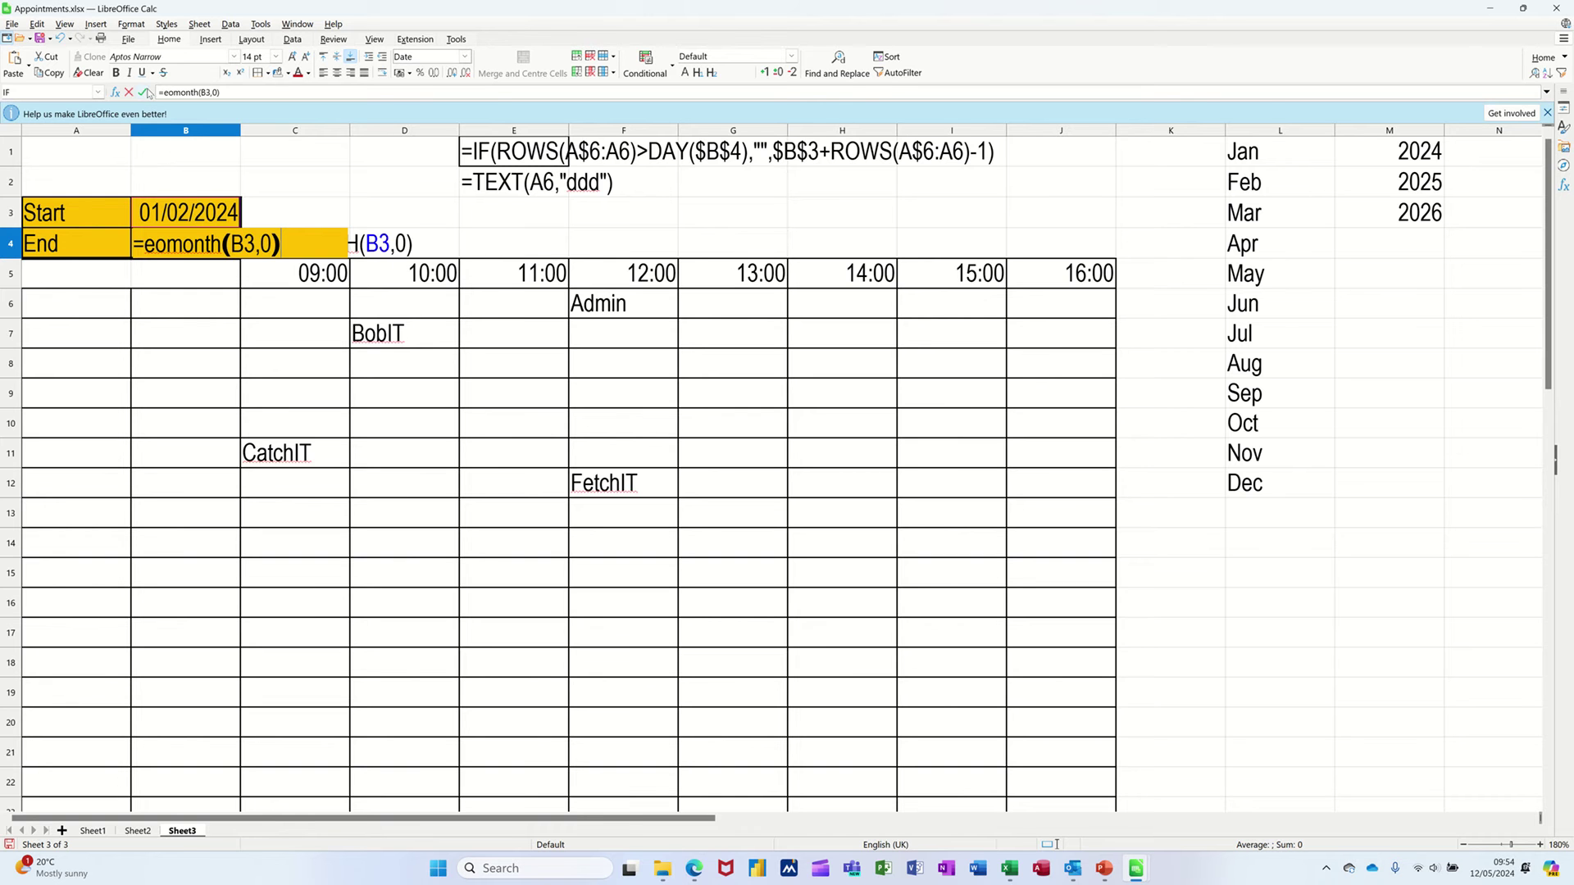
left_click(146, 93)
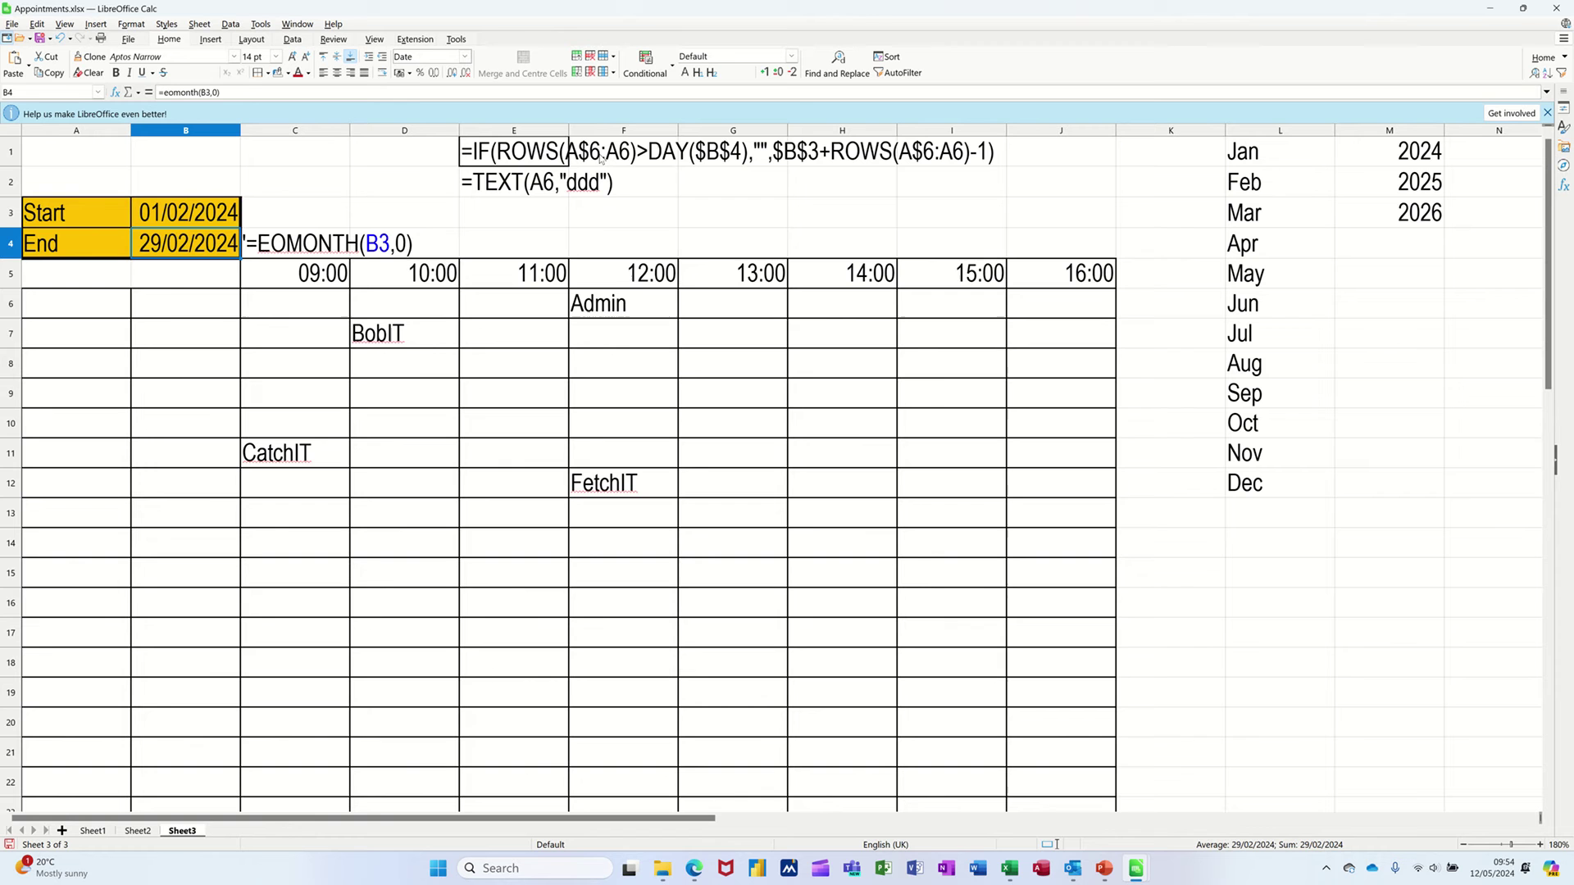
Step: Enter =IF(ROWS(A$6:A6)>DAY($B$4),"",$B$3+ROWS(A$6:A6)-1) in A6, showing 01/02/2024
left_click(78, 305)
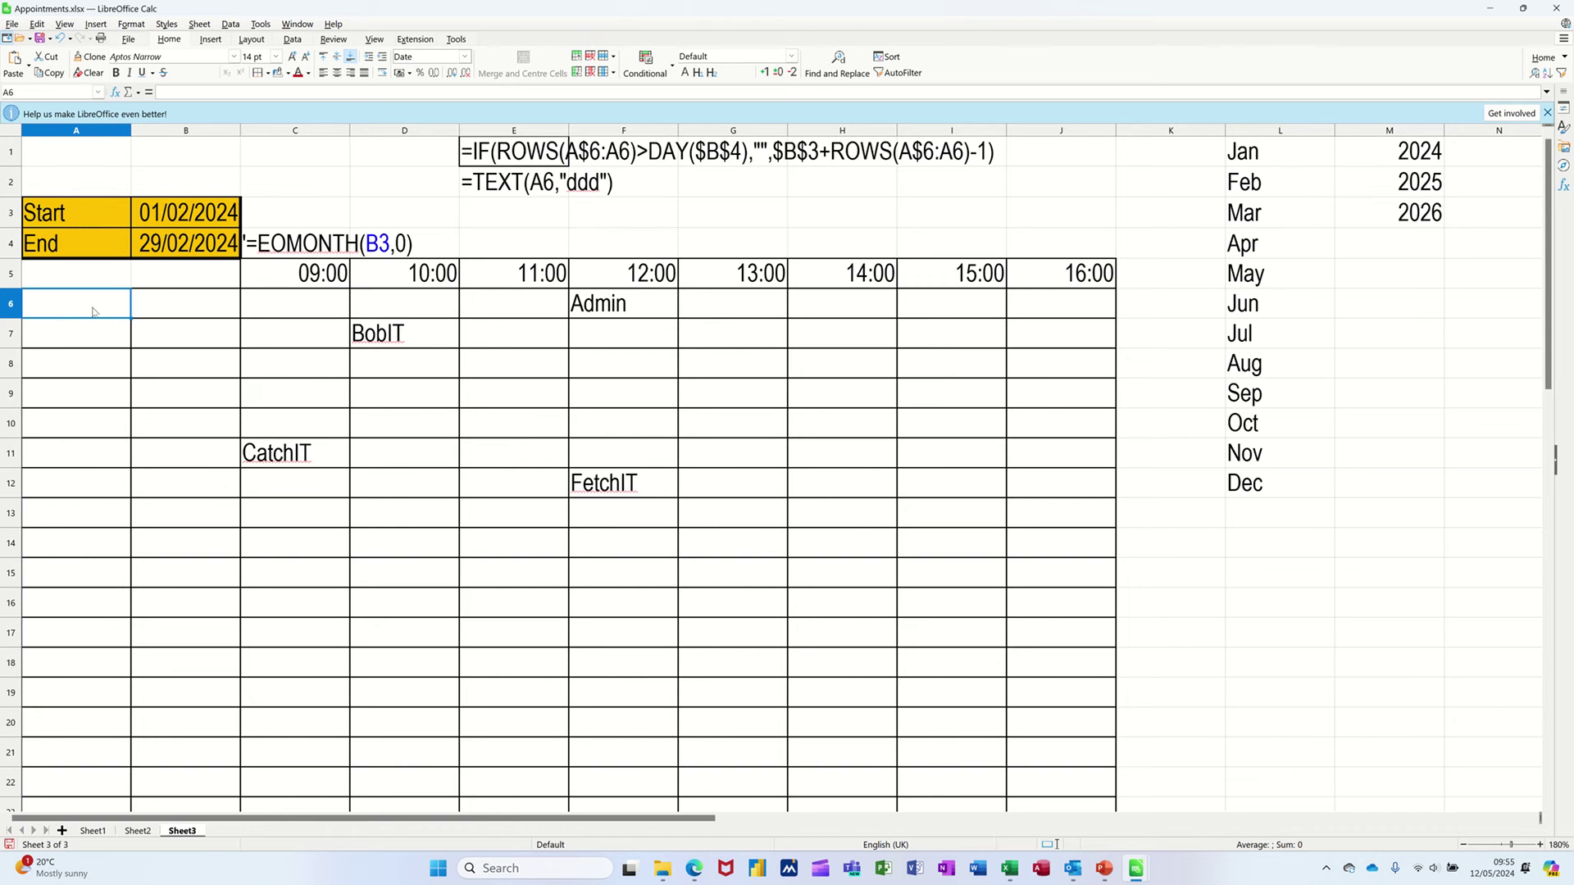
type("=if(")
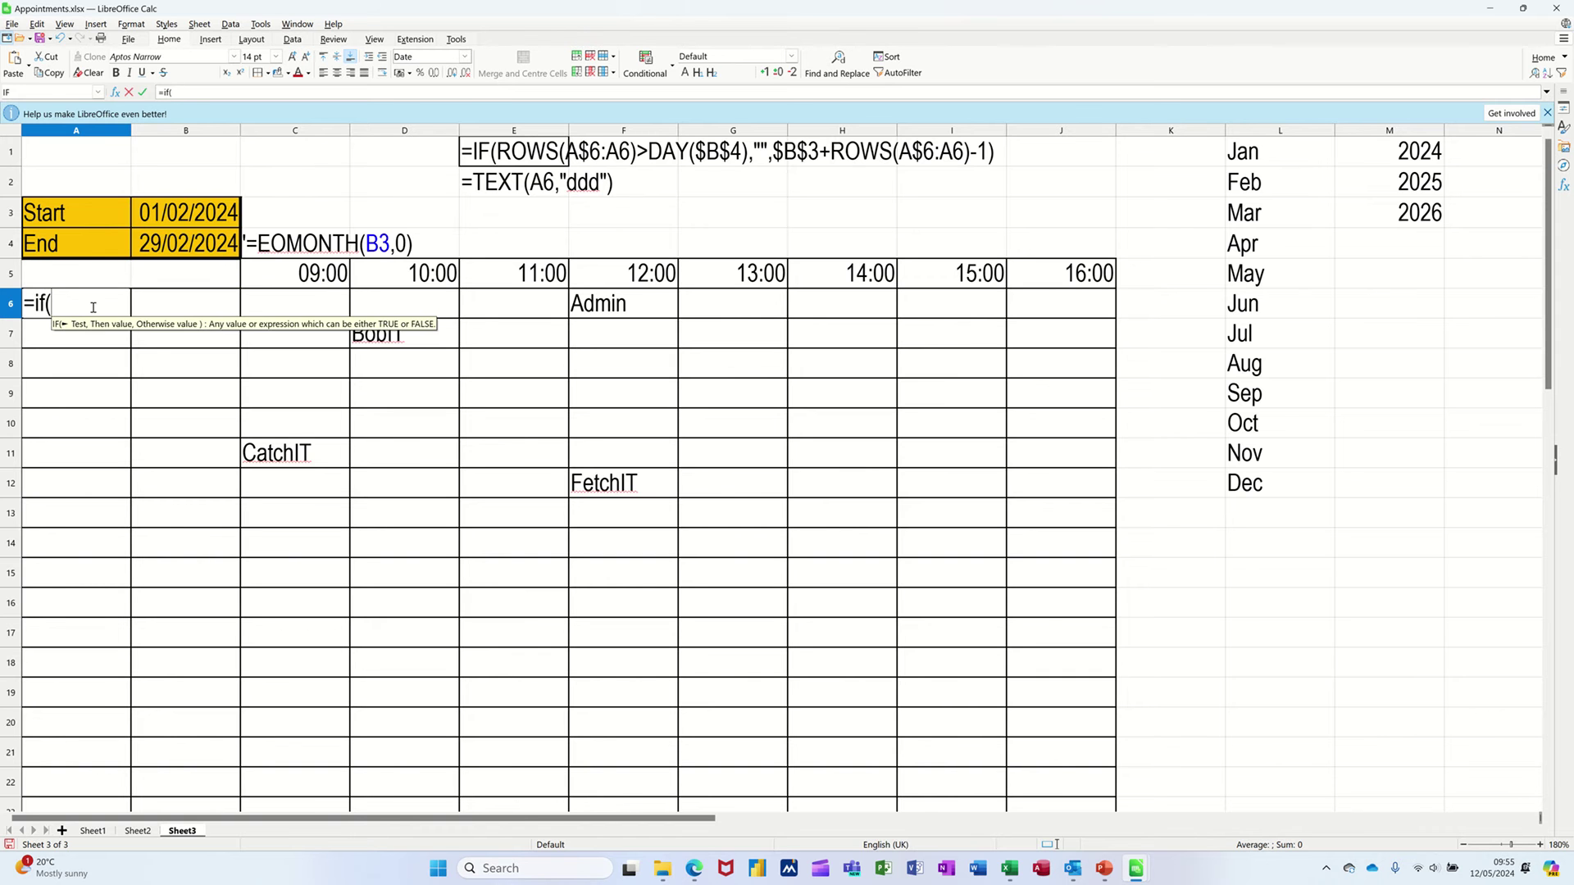
type("Rows(")
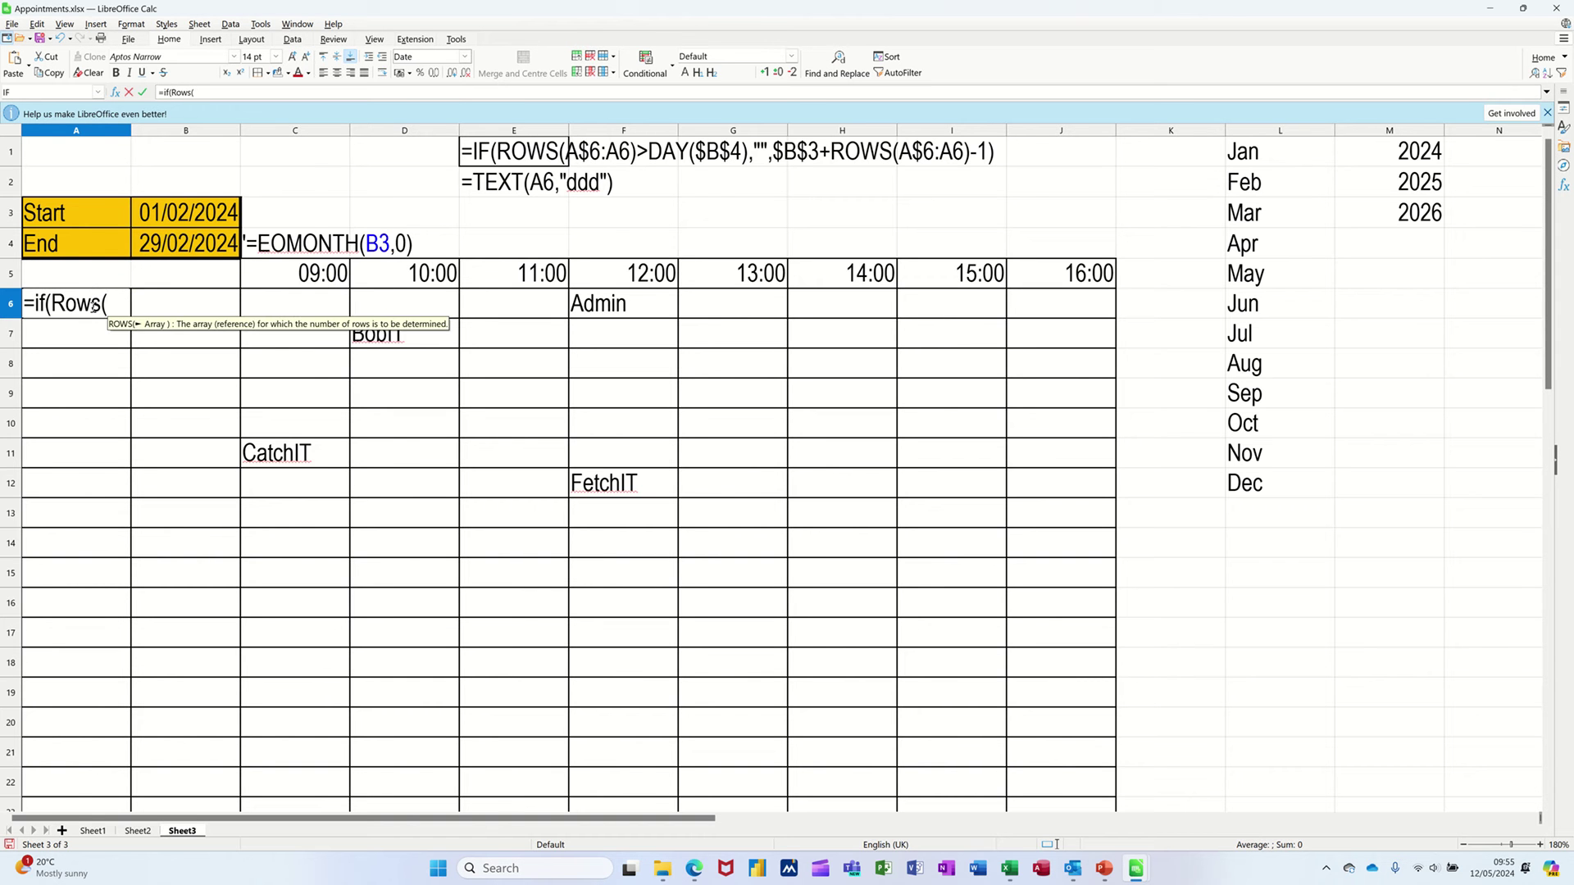
type("A$")
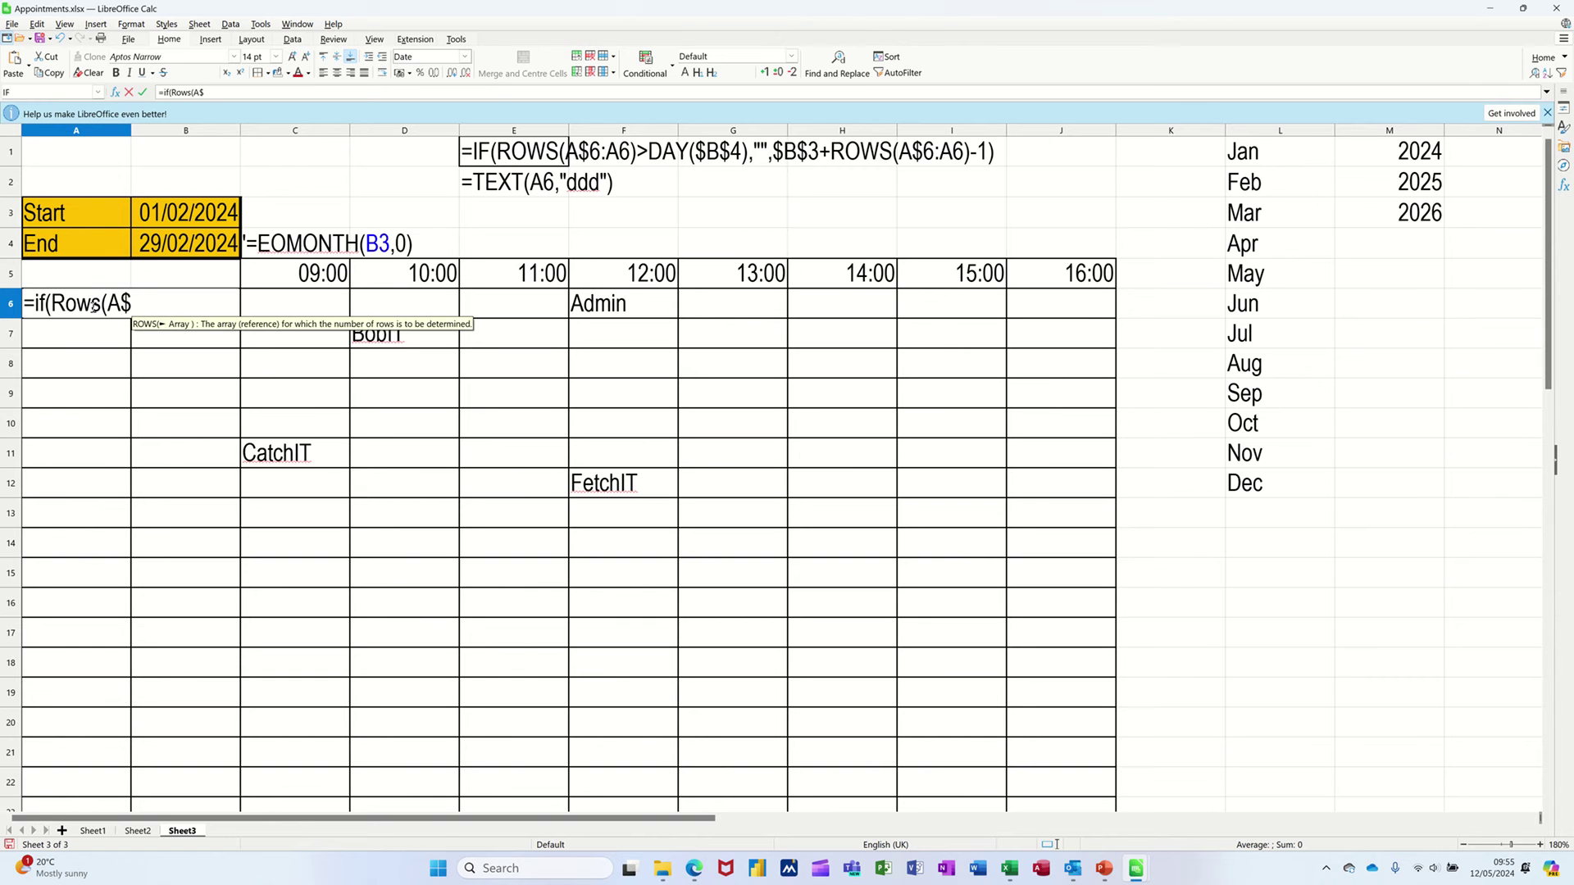
type("6:")
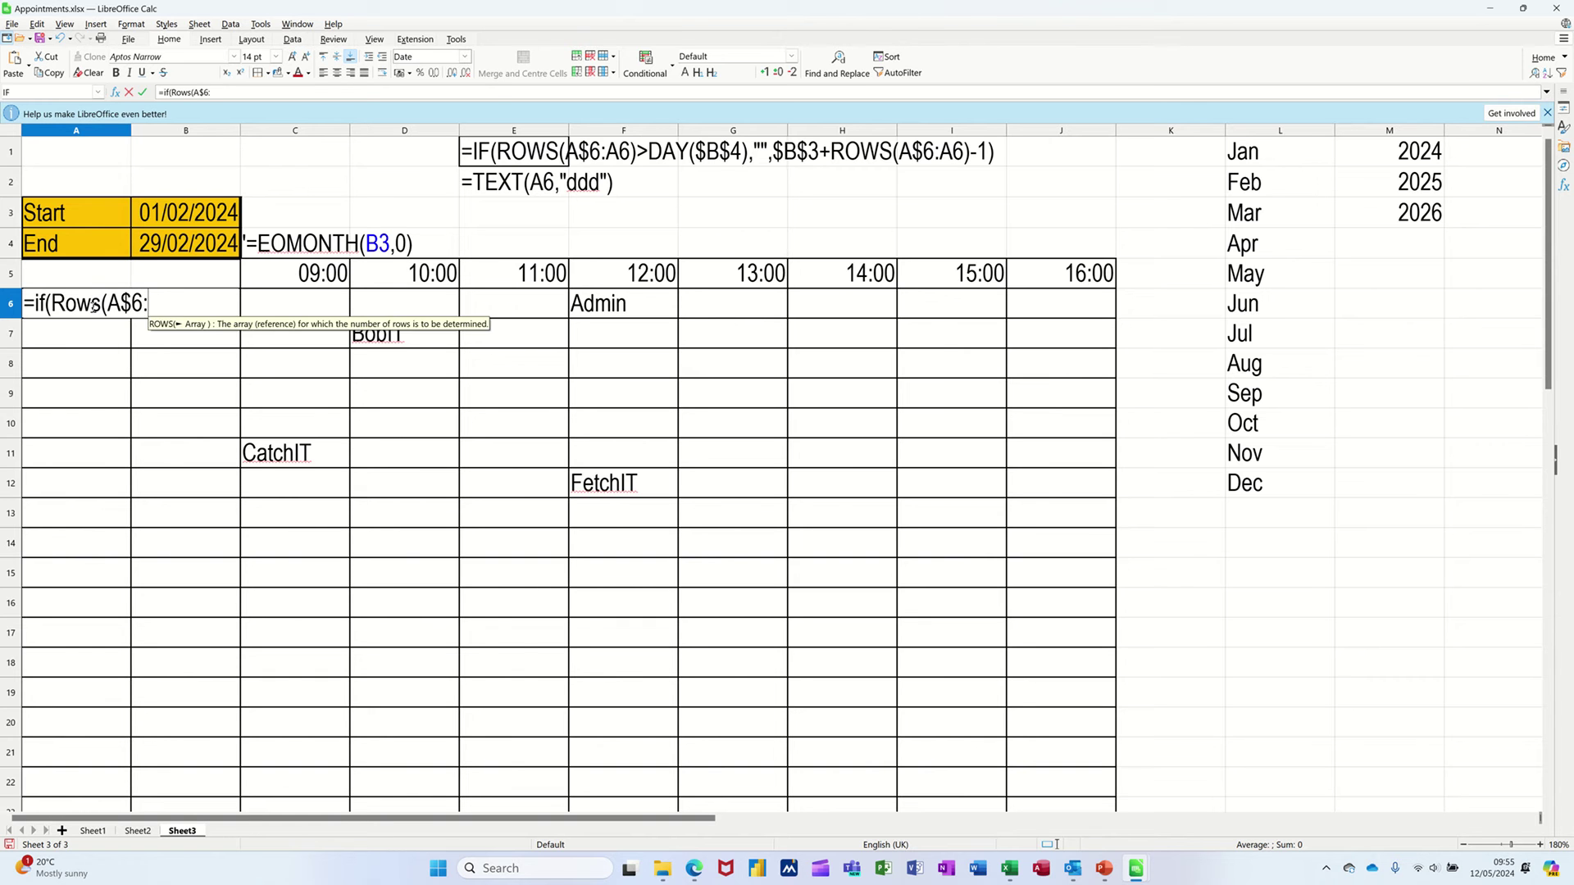
type("A6")
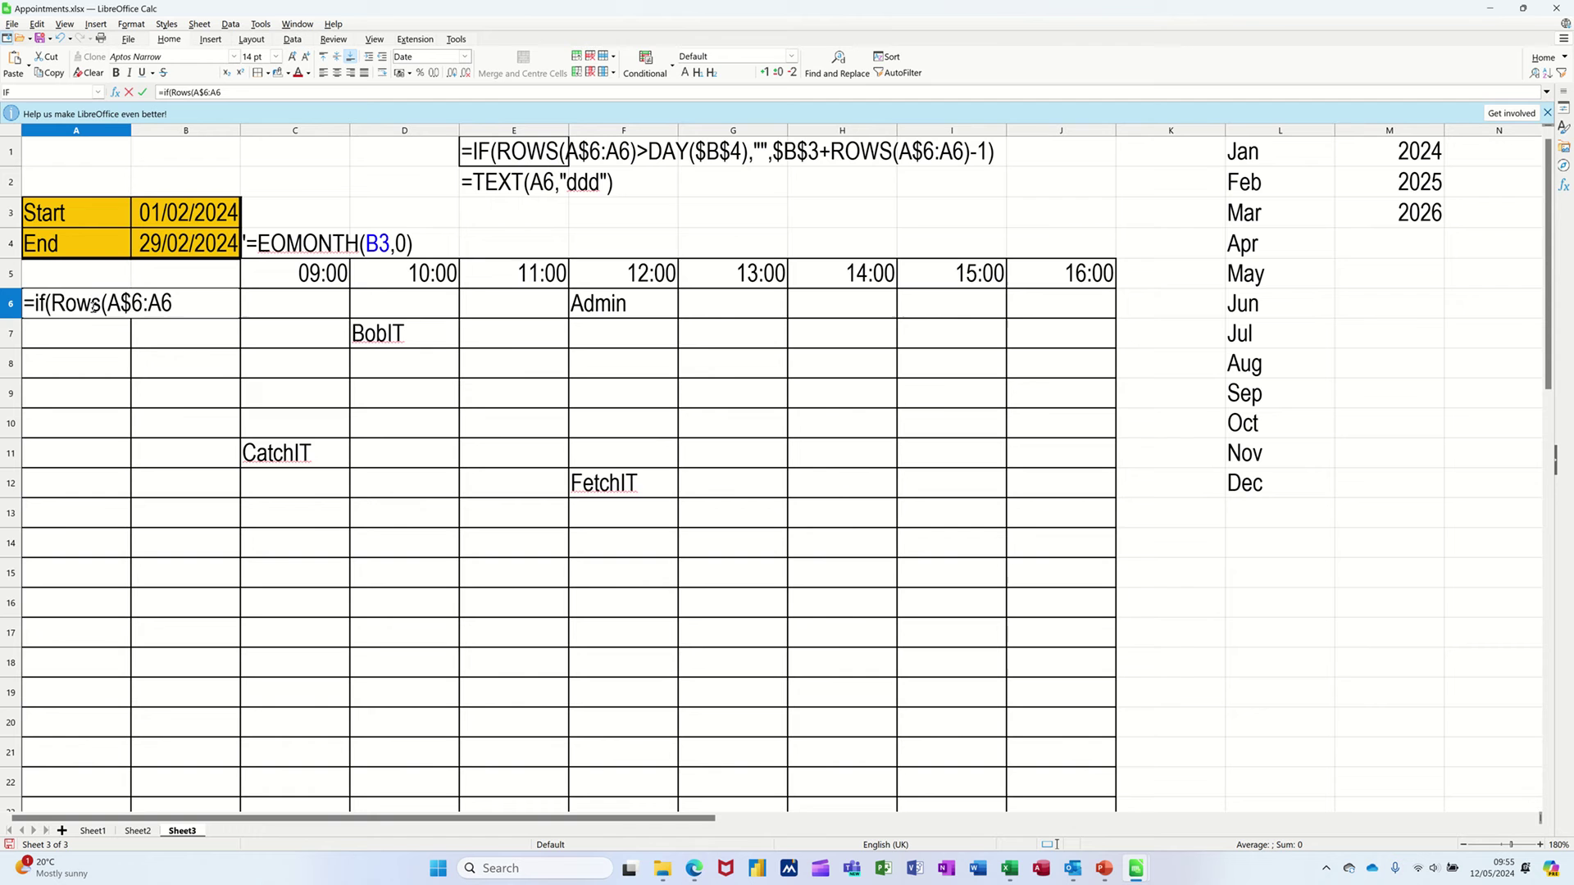
type(")")
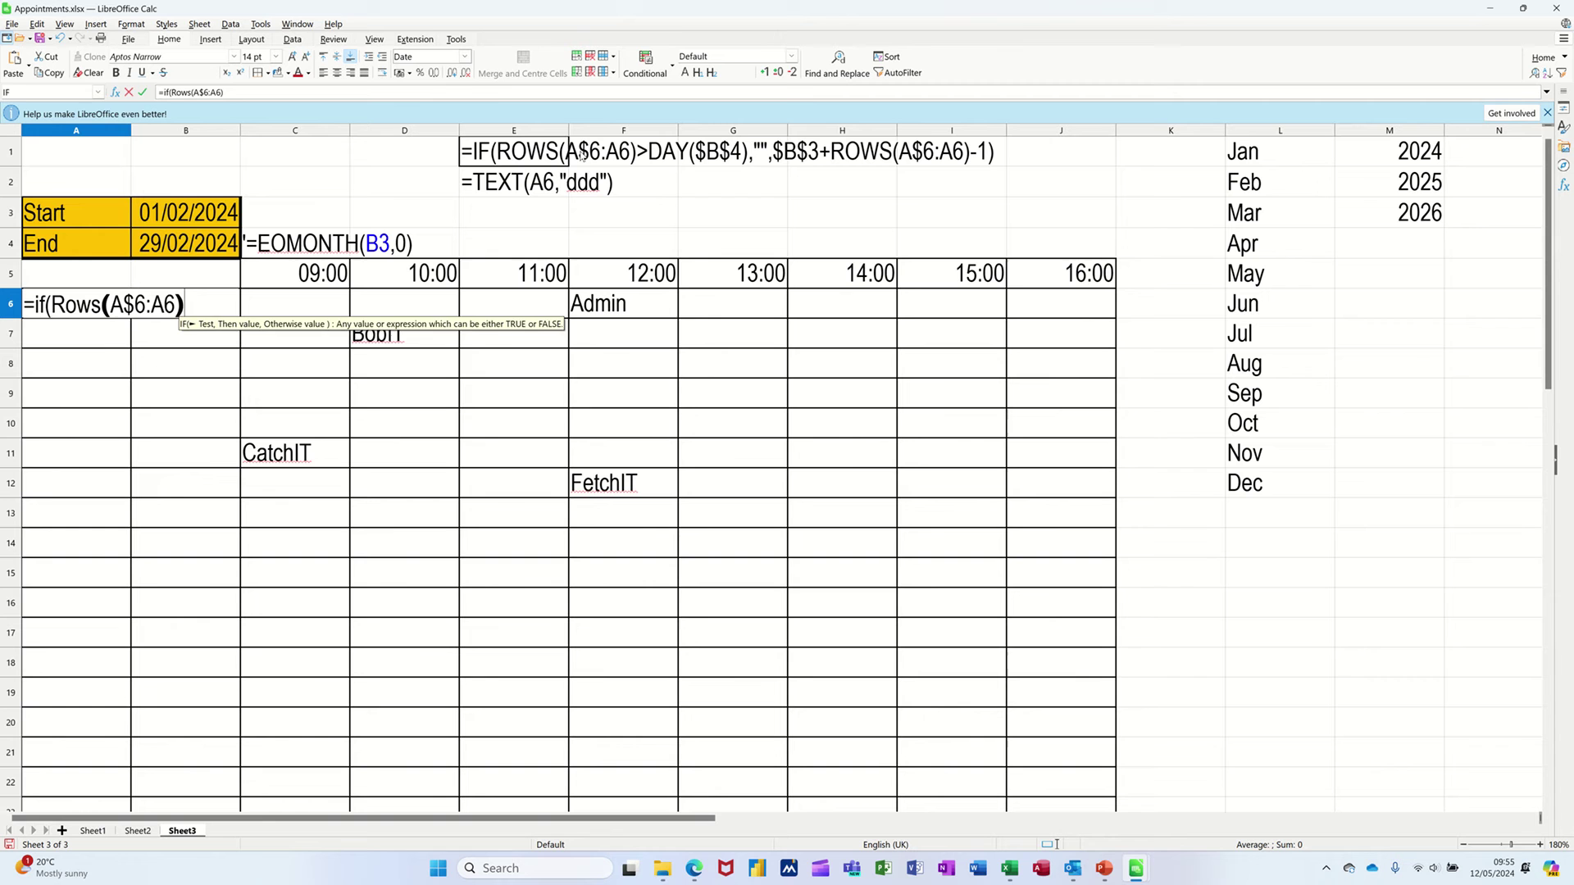
type(">day(")
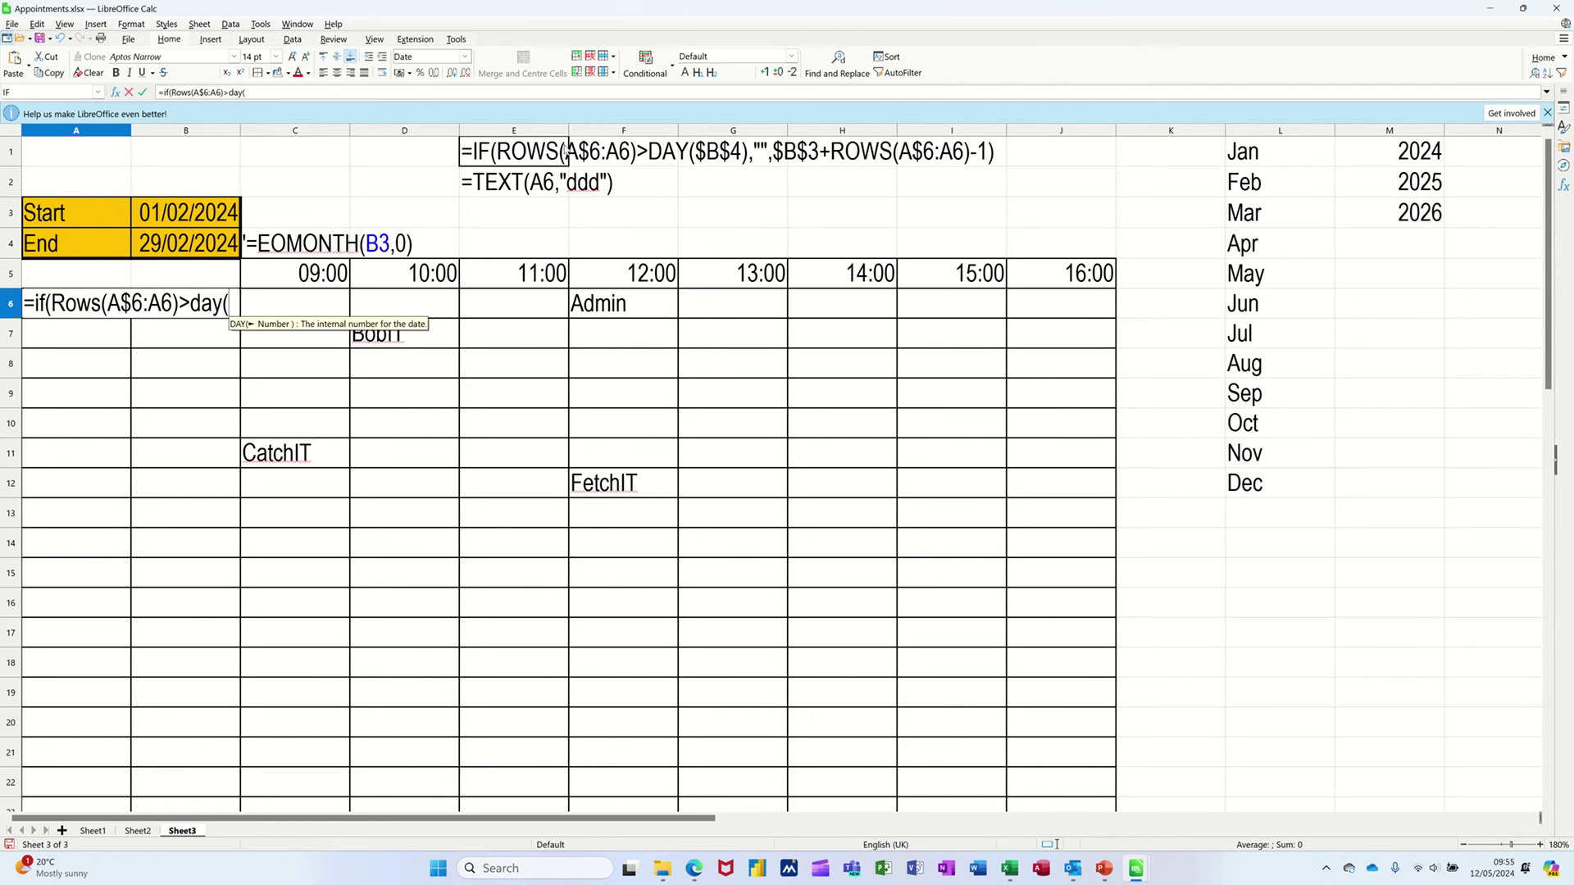
left_click(173, 242)
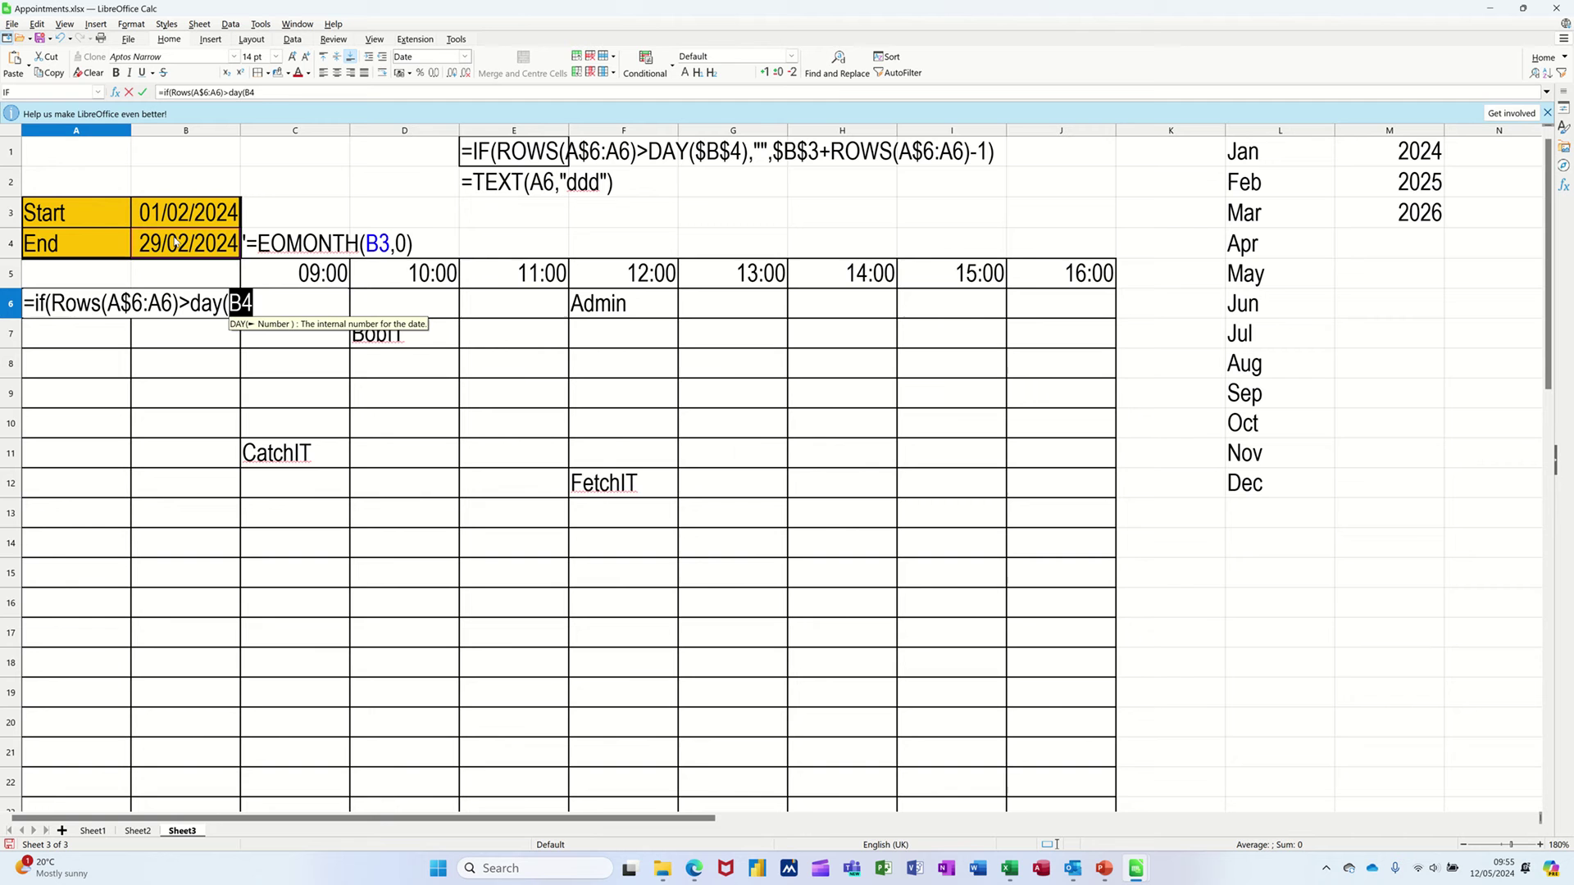
key("F4")
type(")")
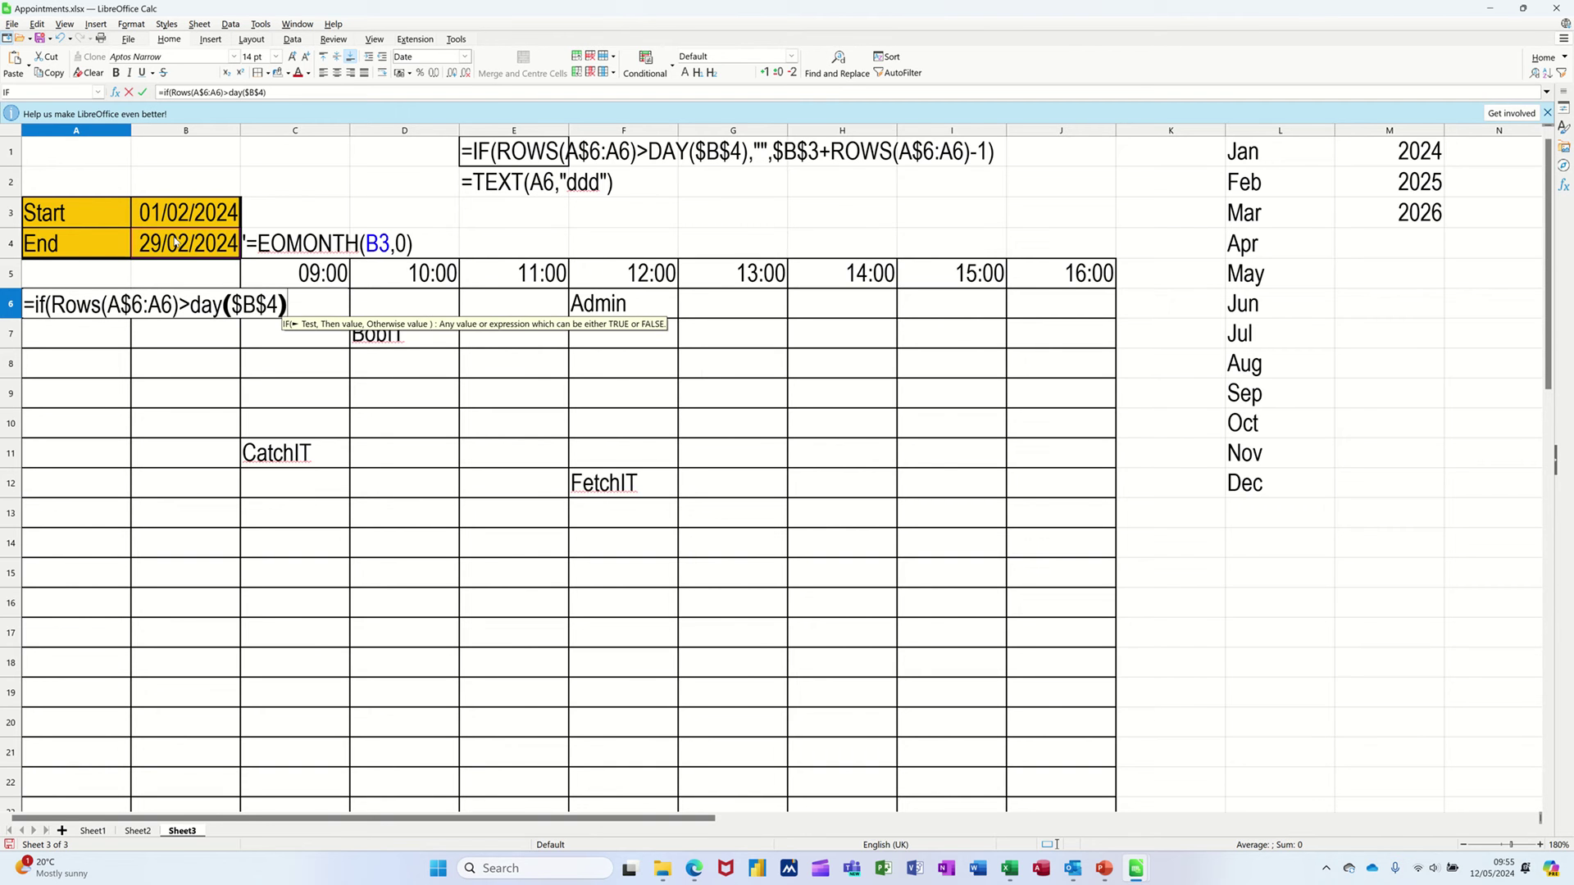
type(",")
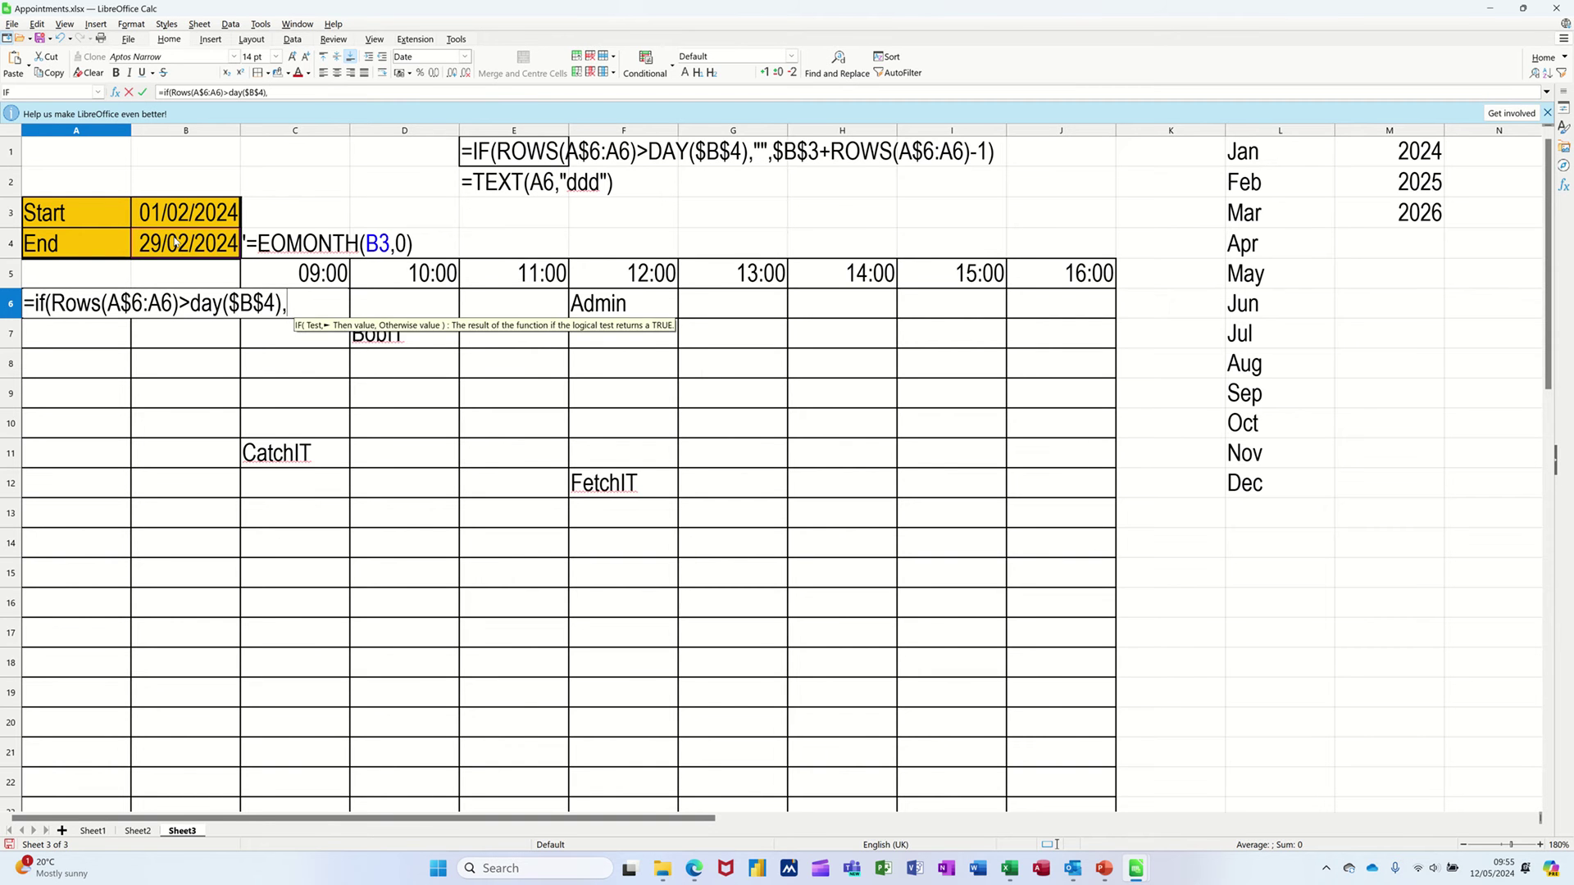
type("\"\"")
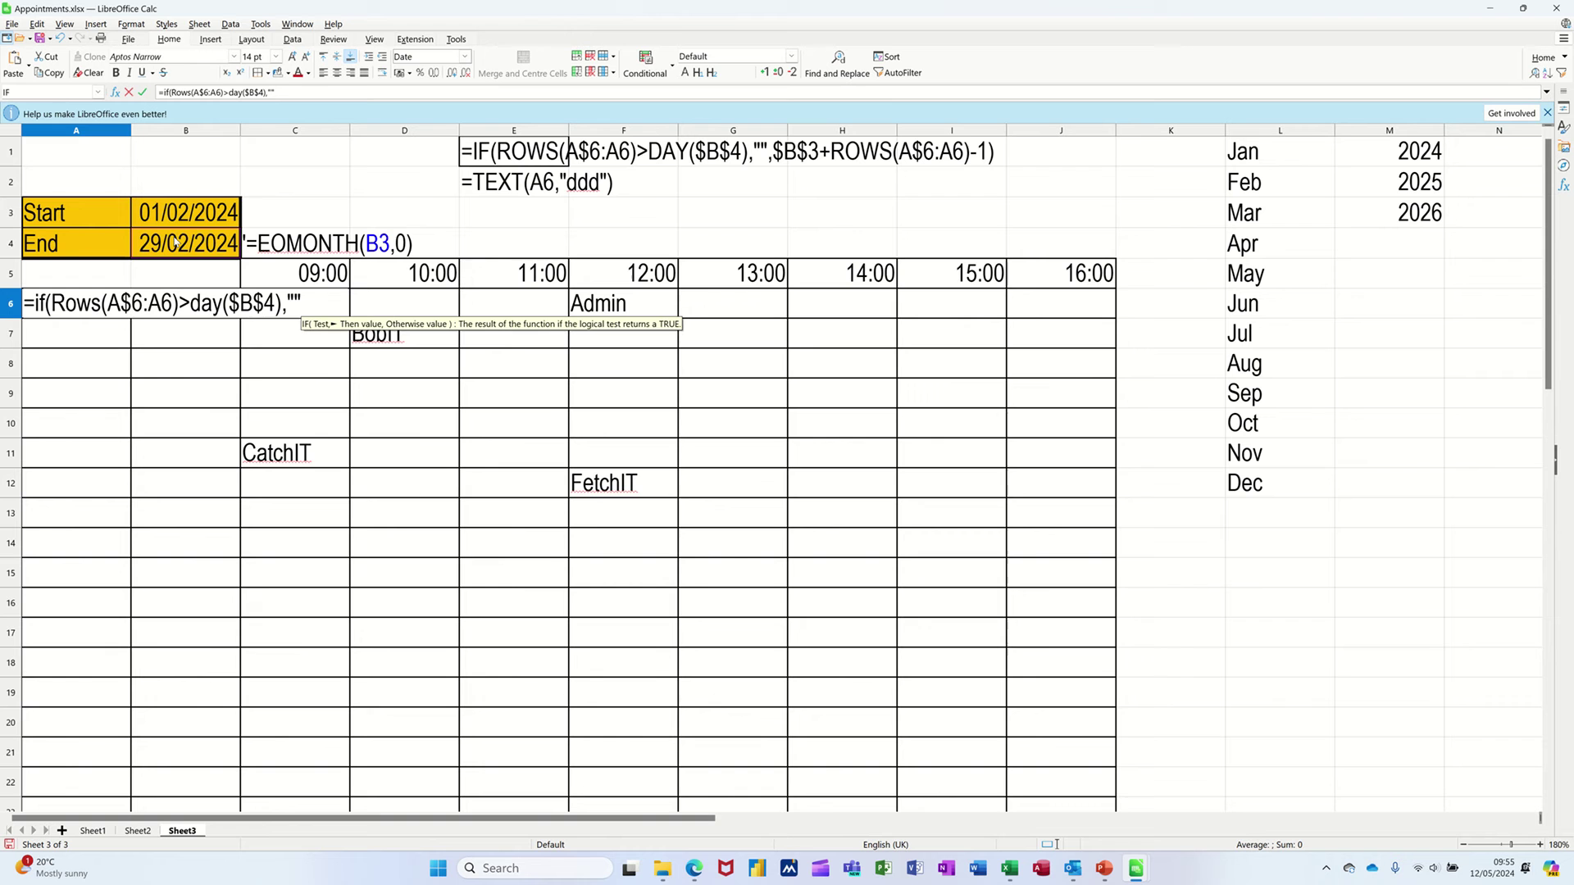
type(",")
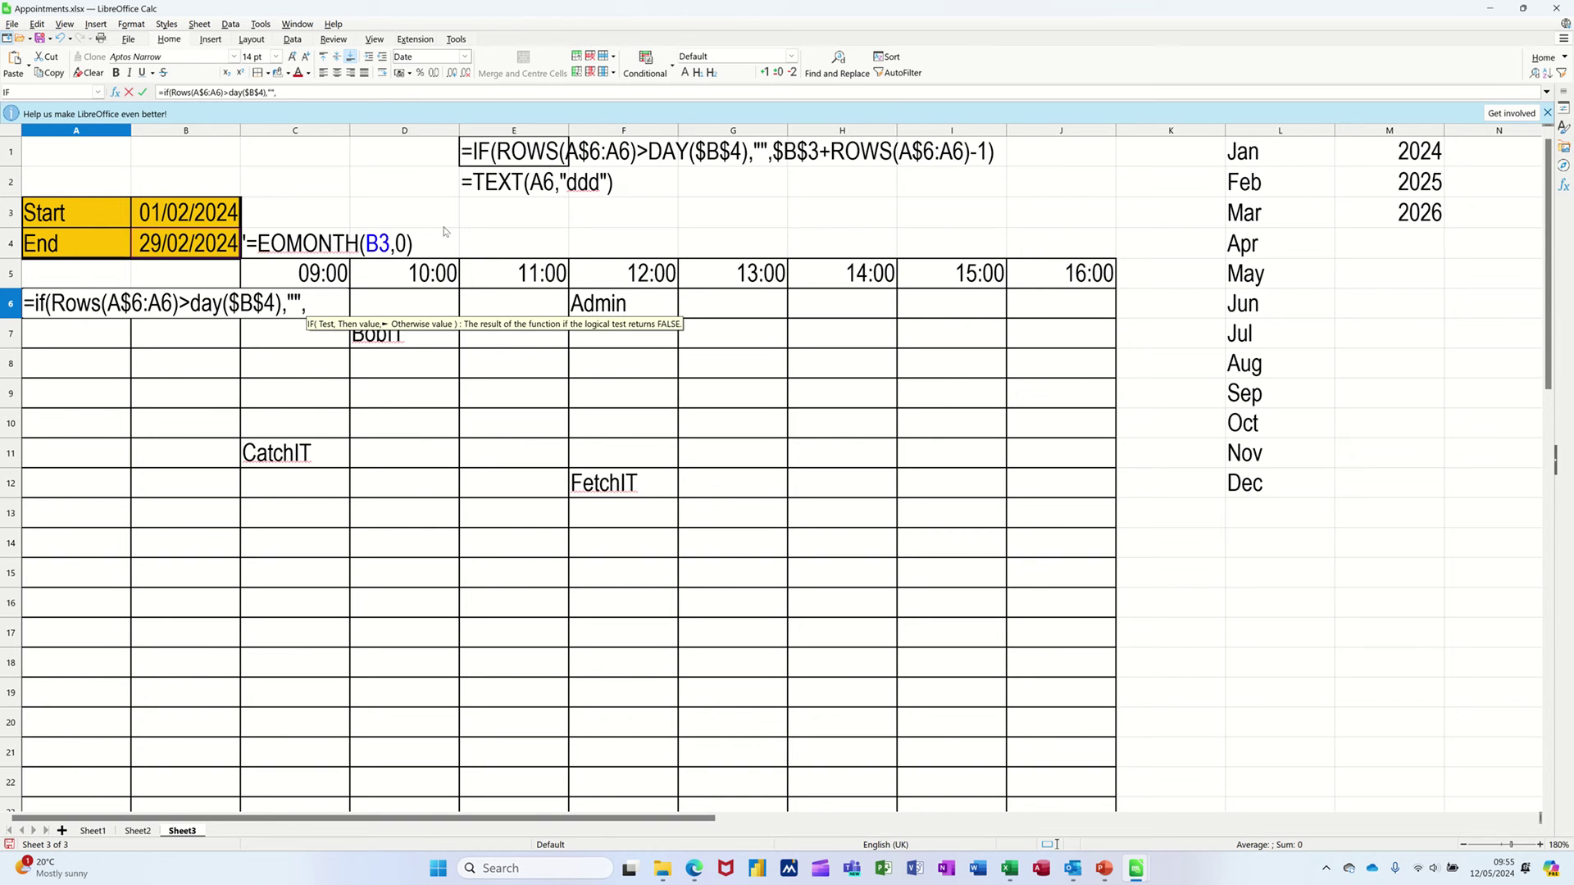
left_click(171, 213)
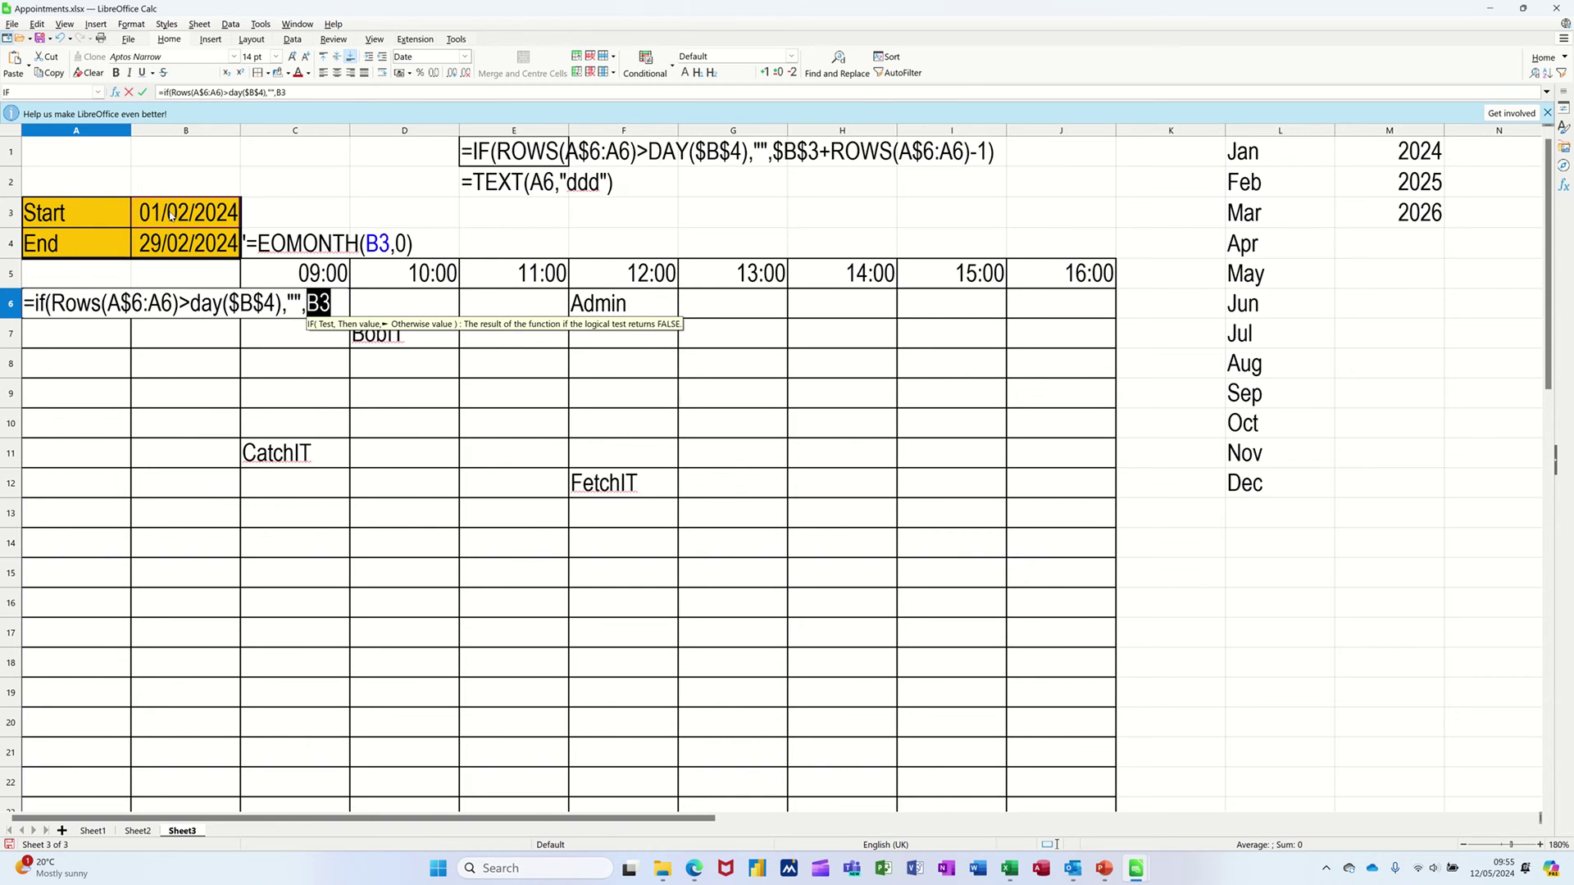
key("shift+F4")
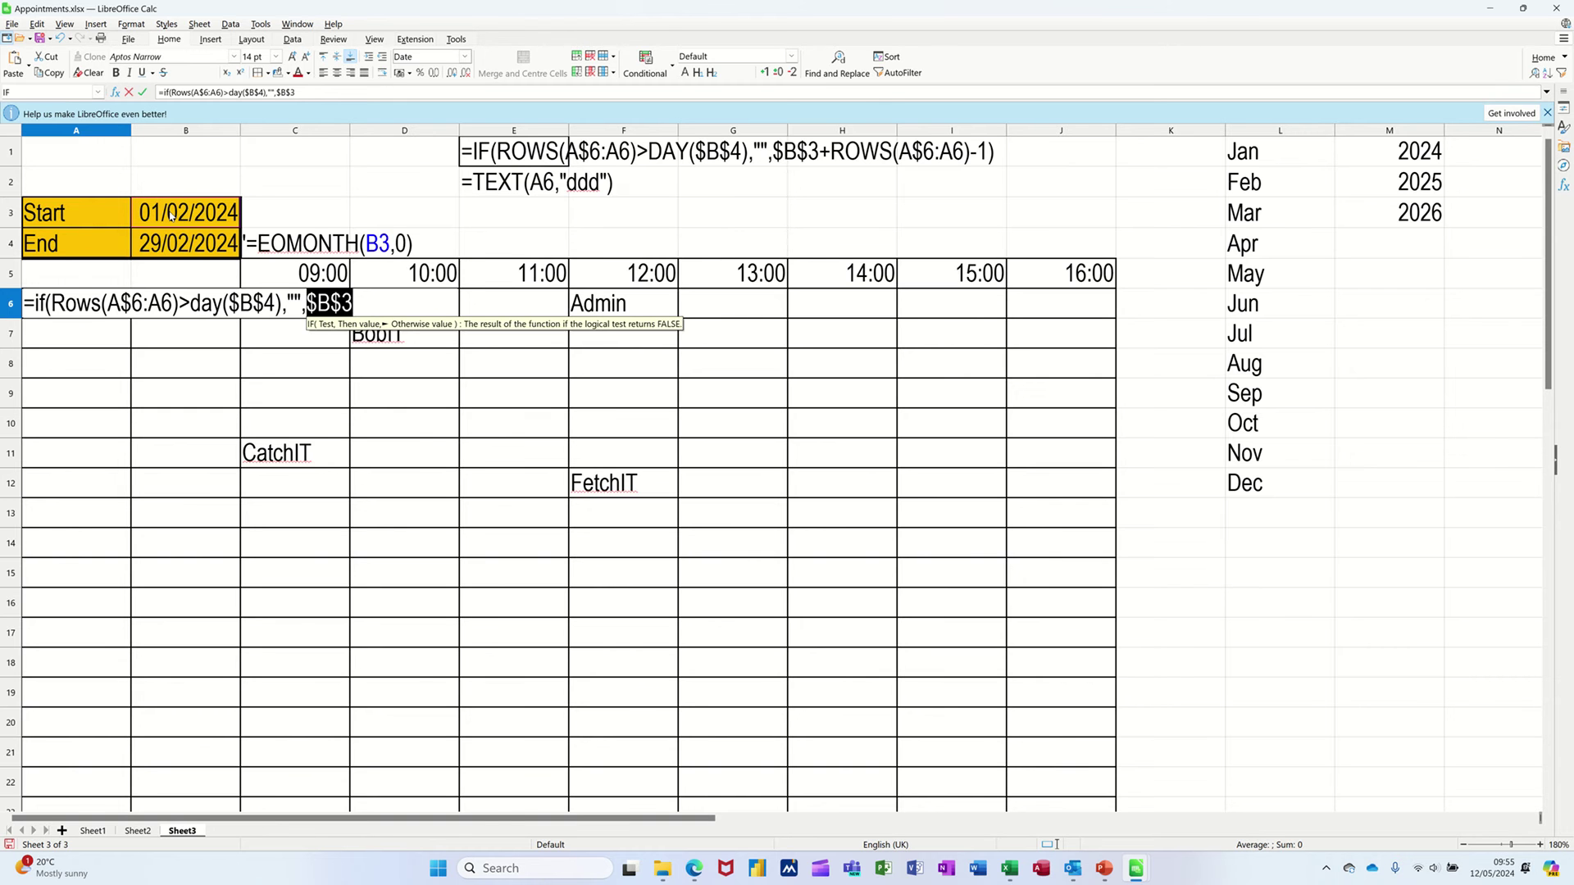
type("+rows")
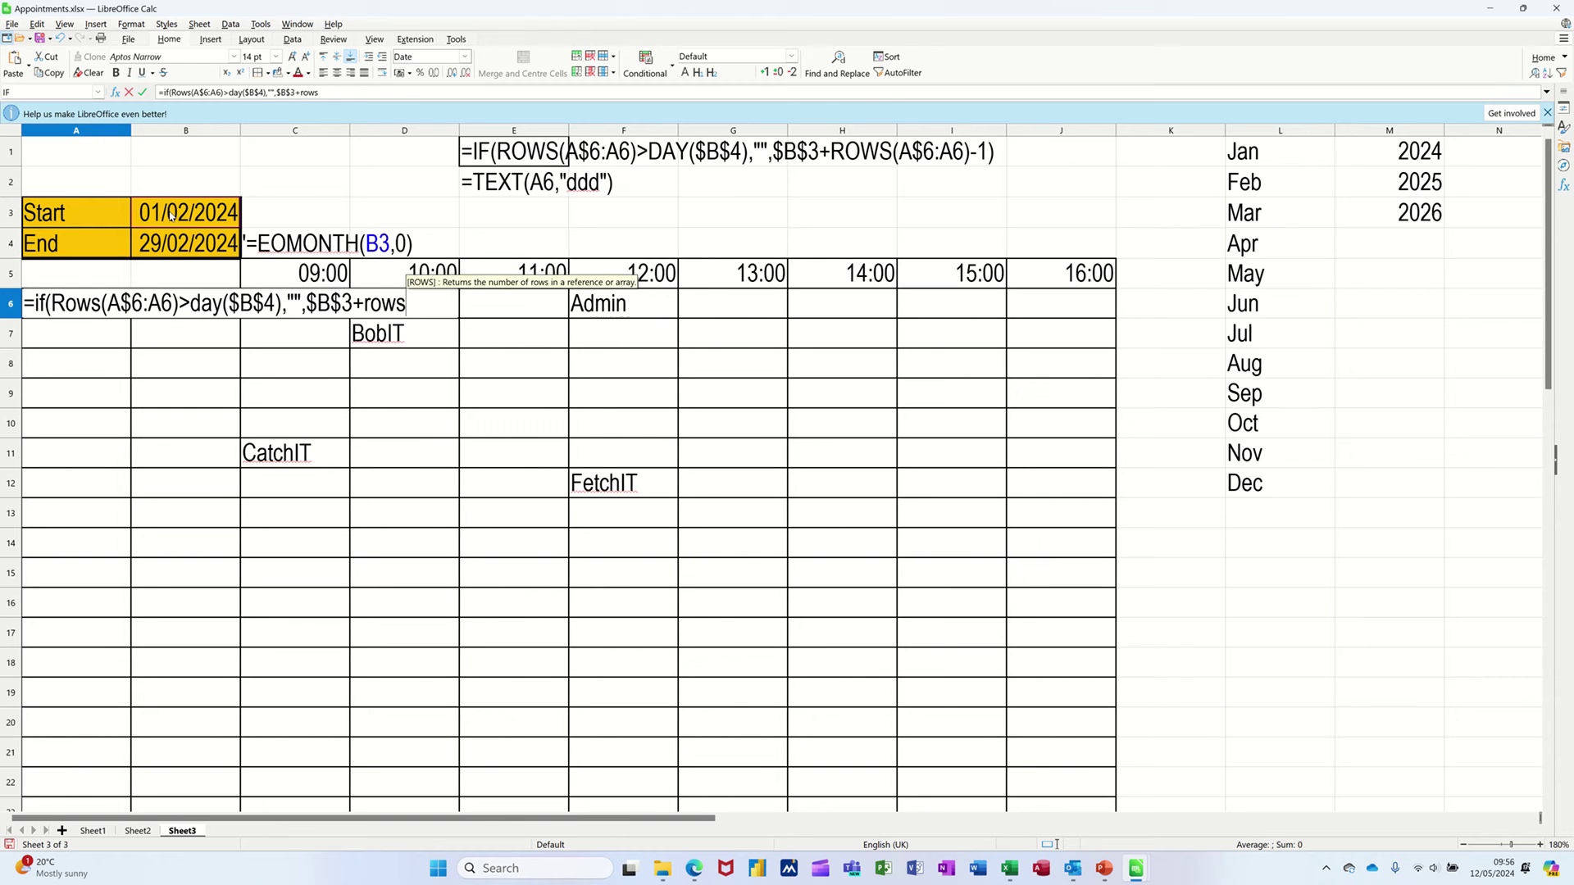
type("(")
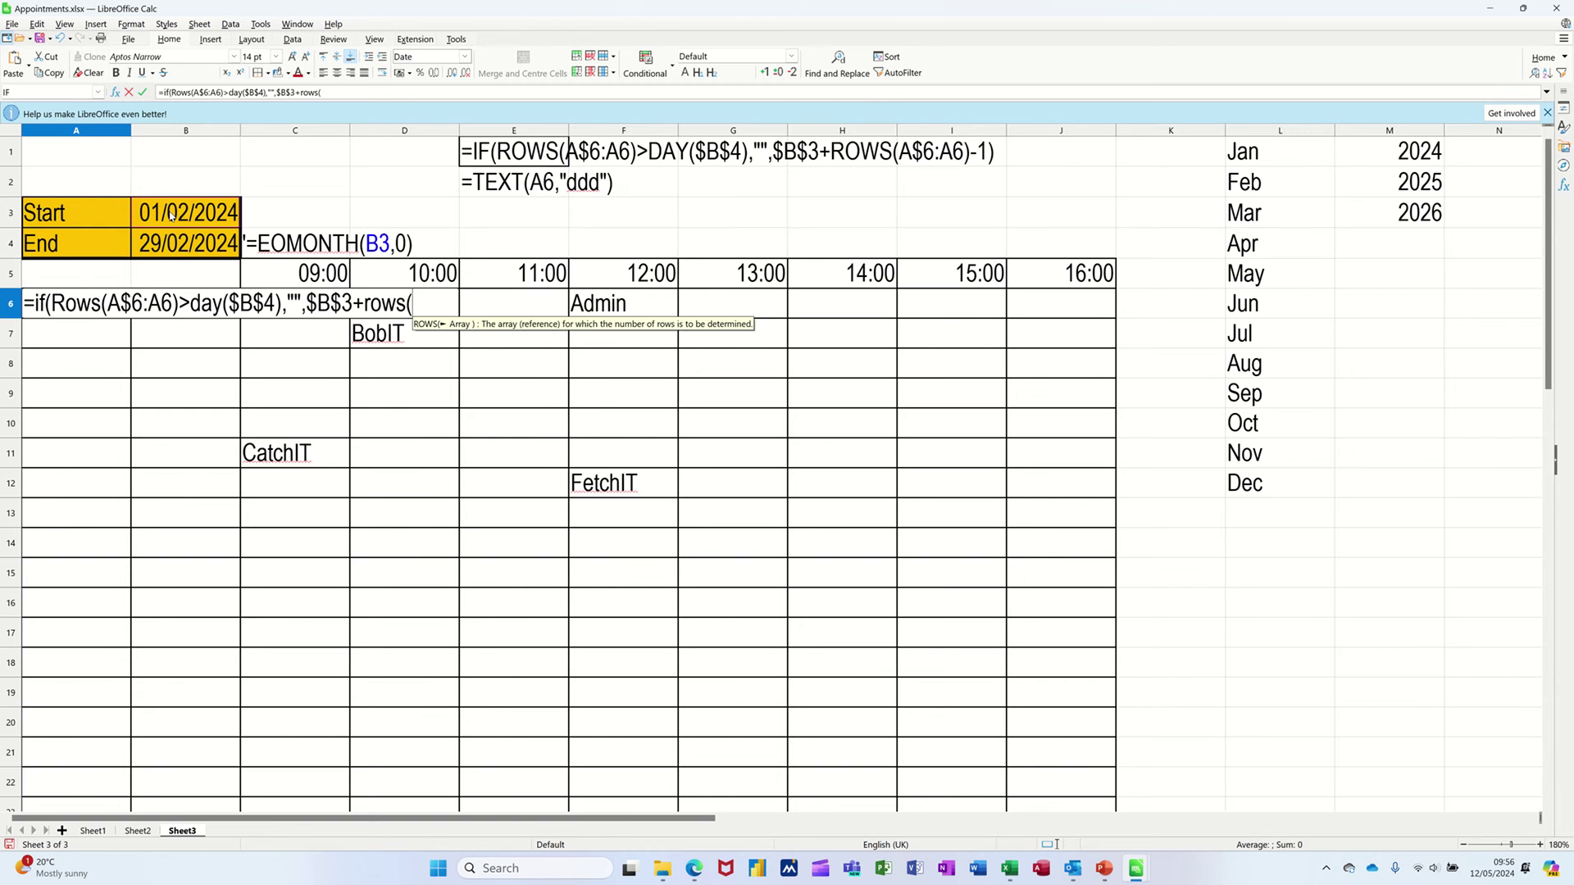
type("A$")
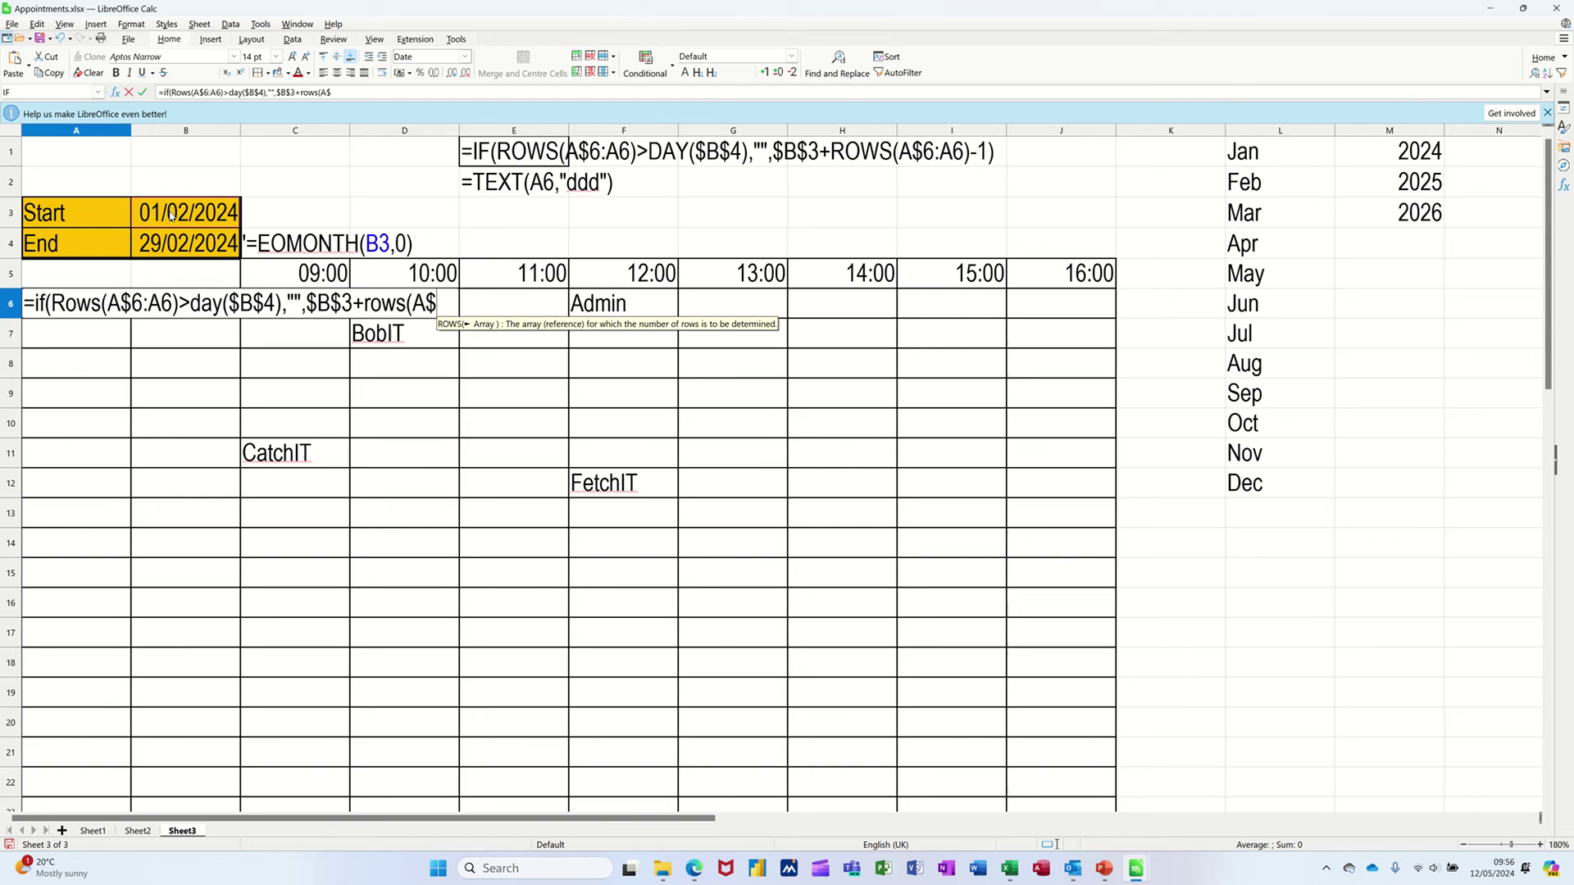
type("6:")
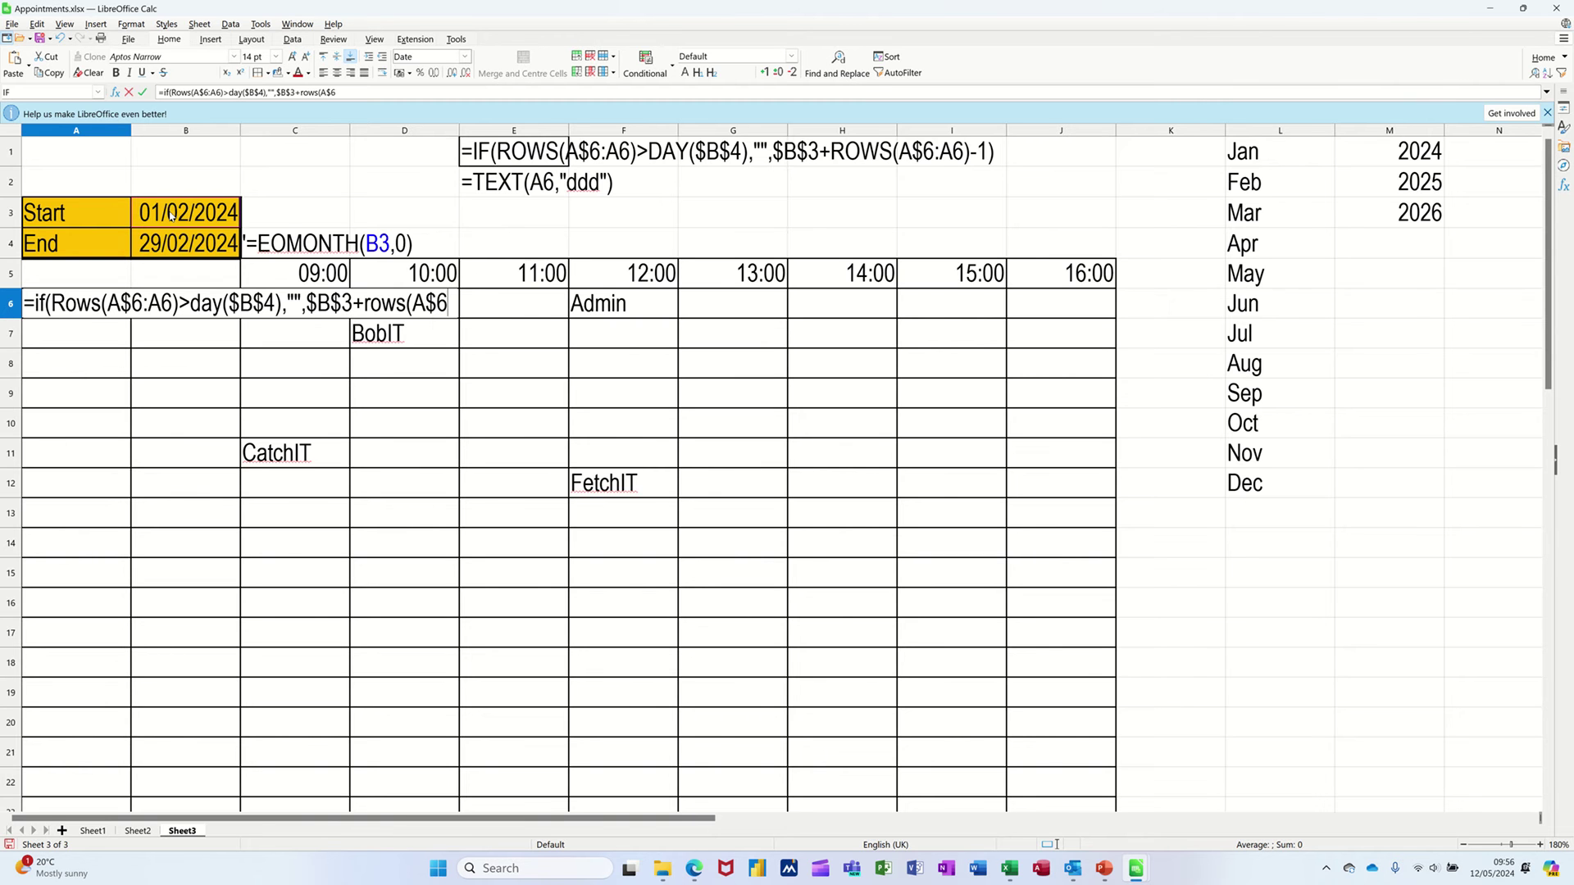
type("A")
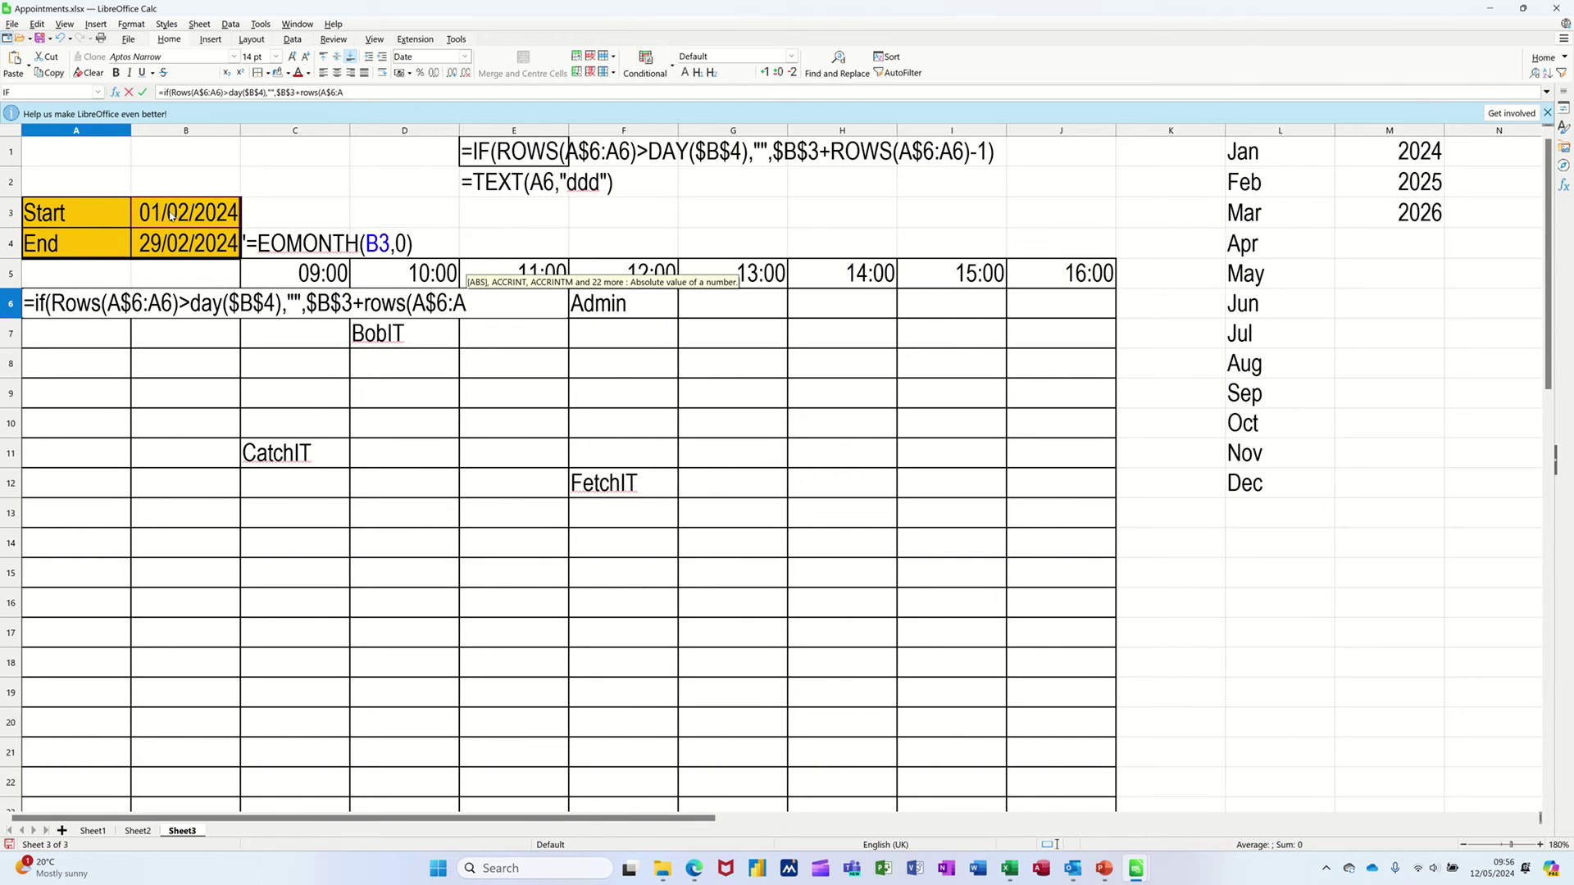
type("6)")
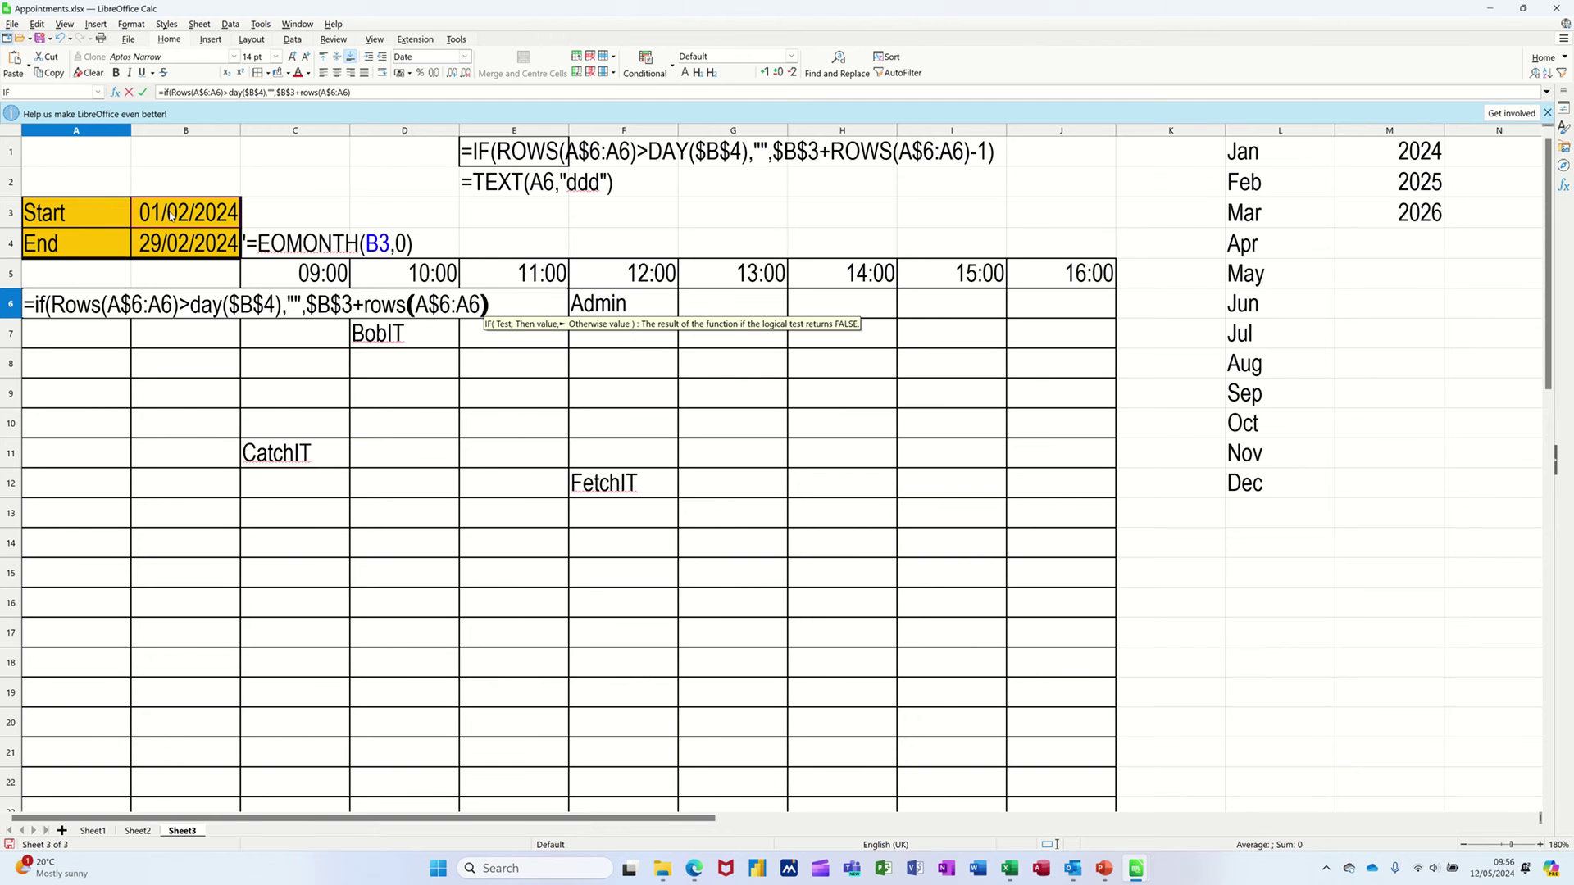
type("-1")
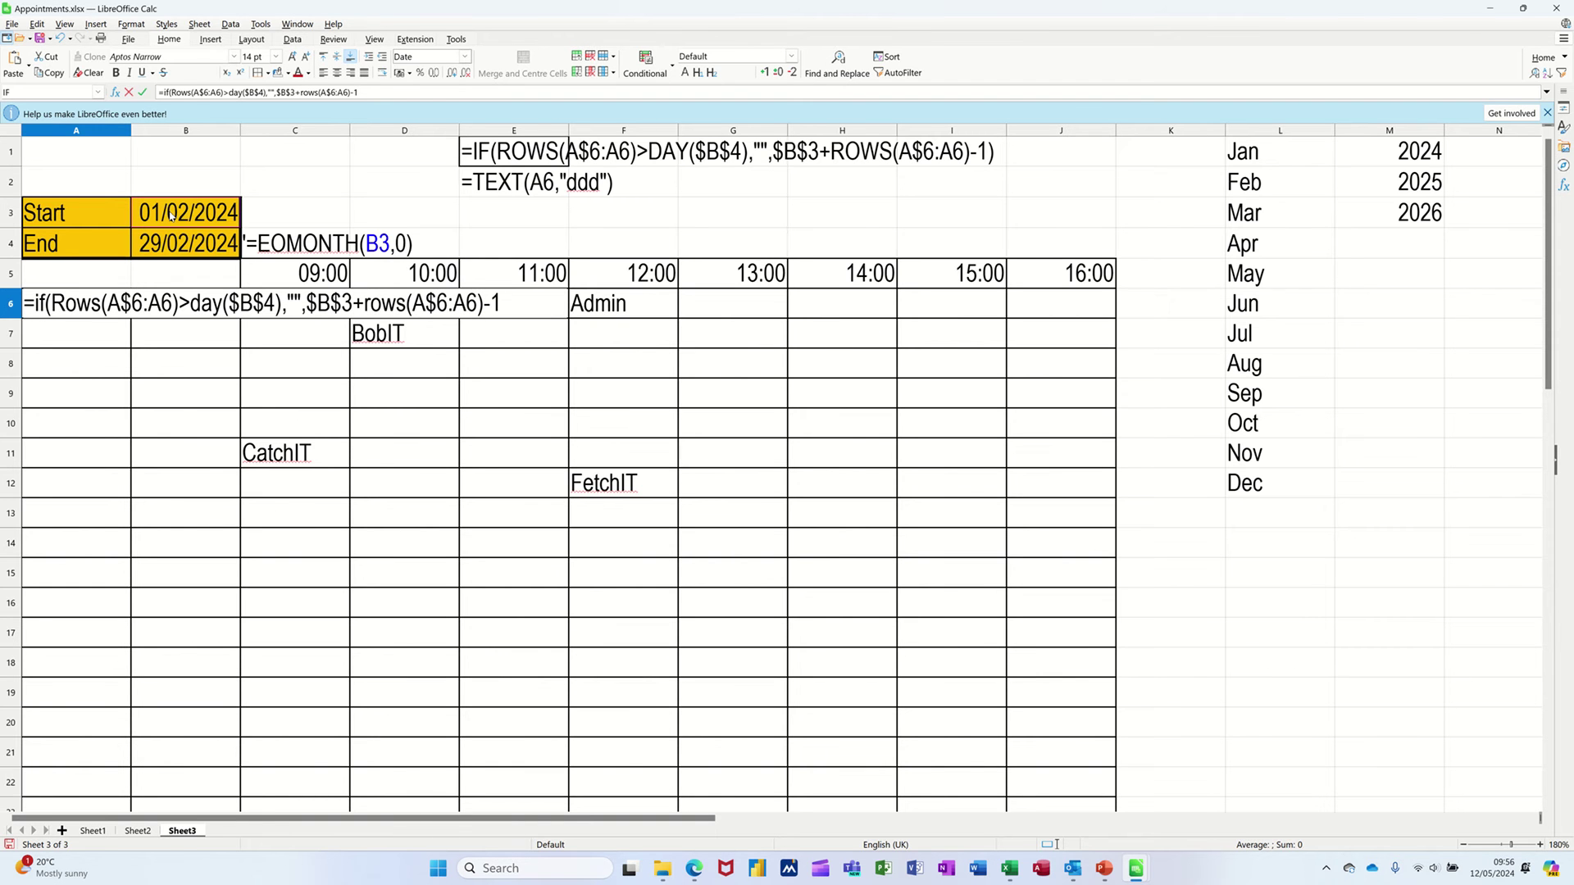
type(")")
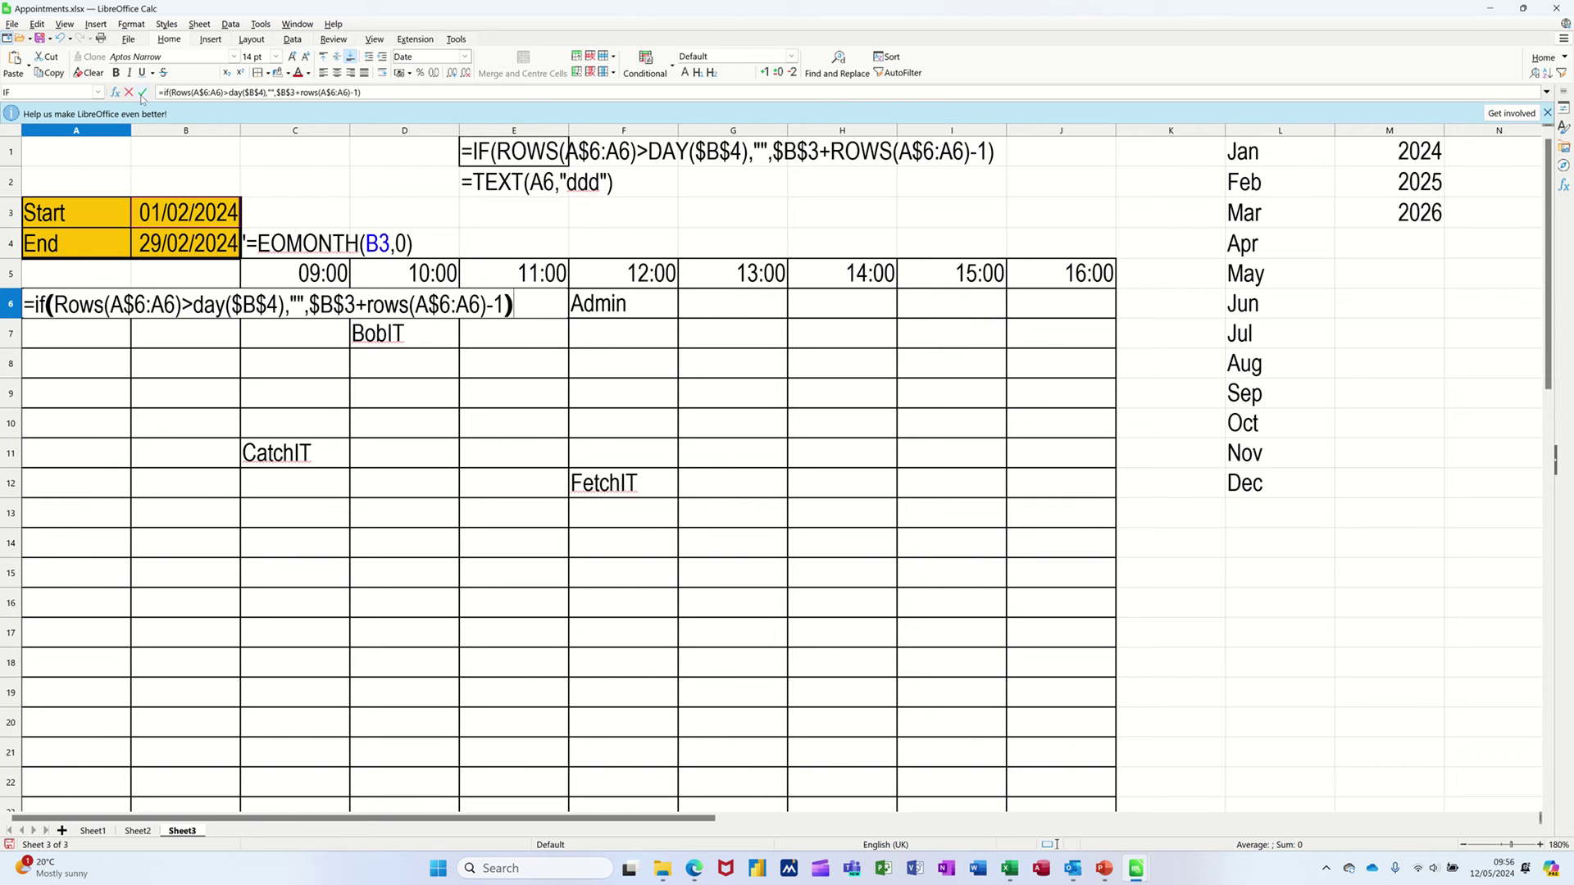
left_click(144, 93)
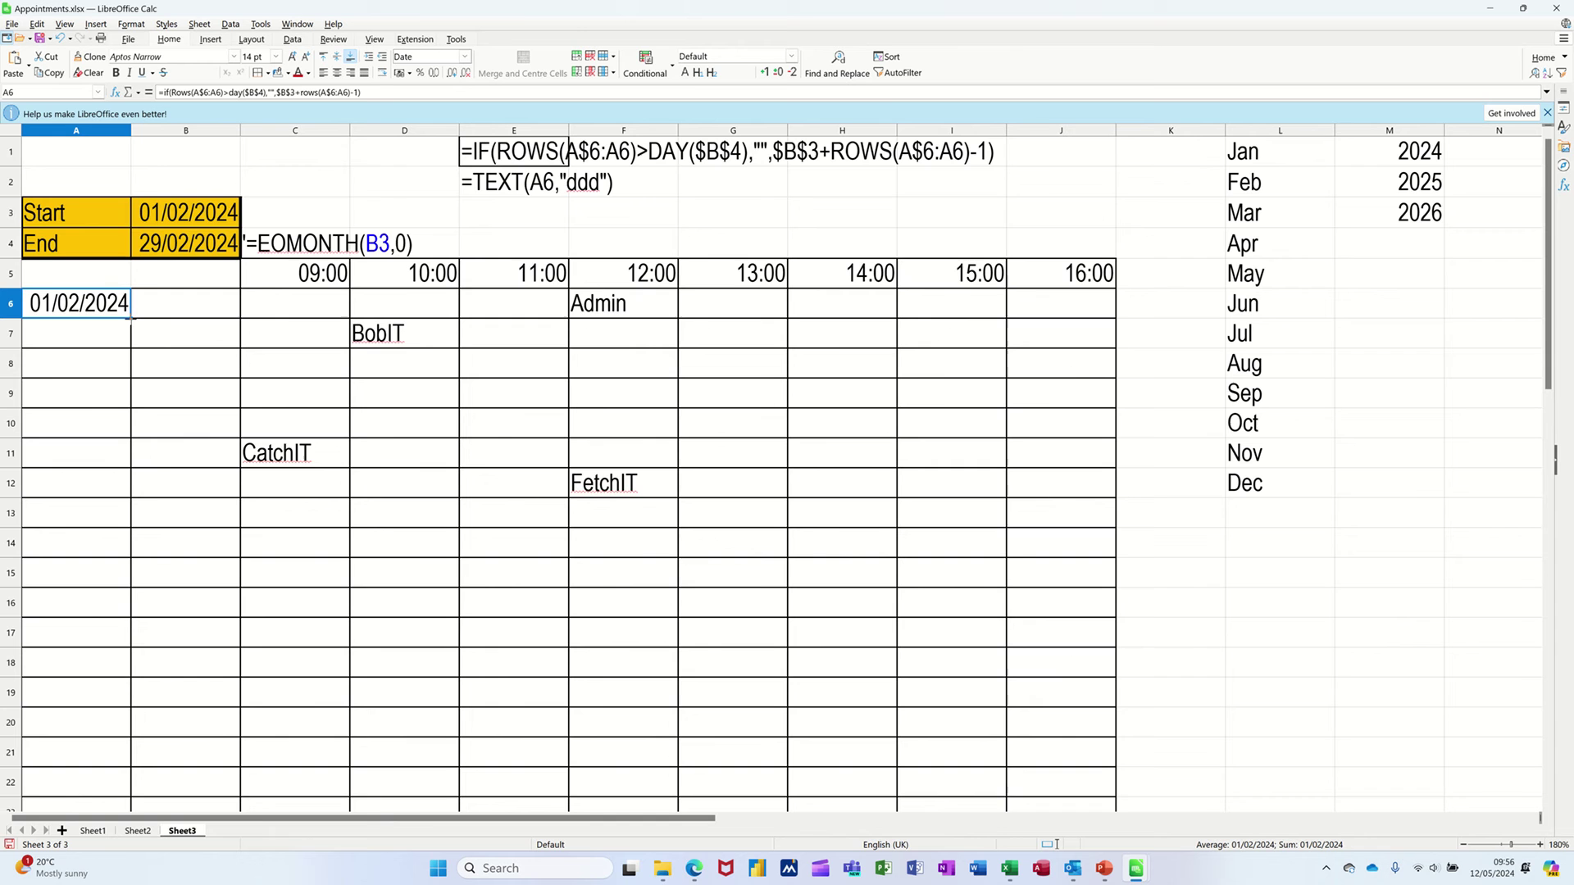
Step: Fill the A6 date formula down column A to row 36
left_click_drag(130, 317, 122, 674)
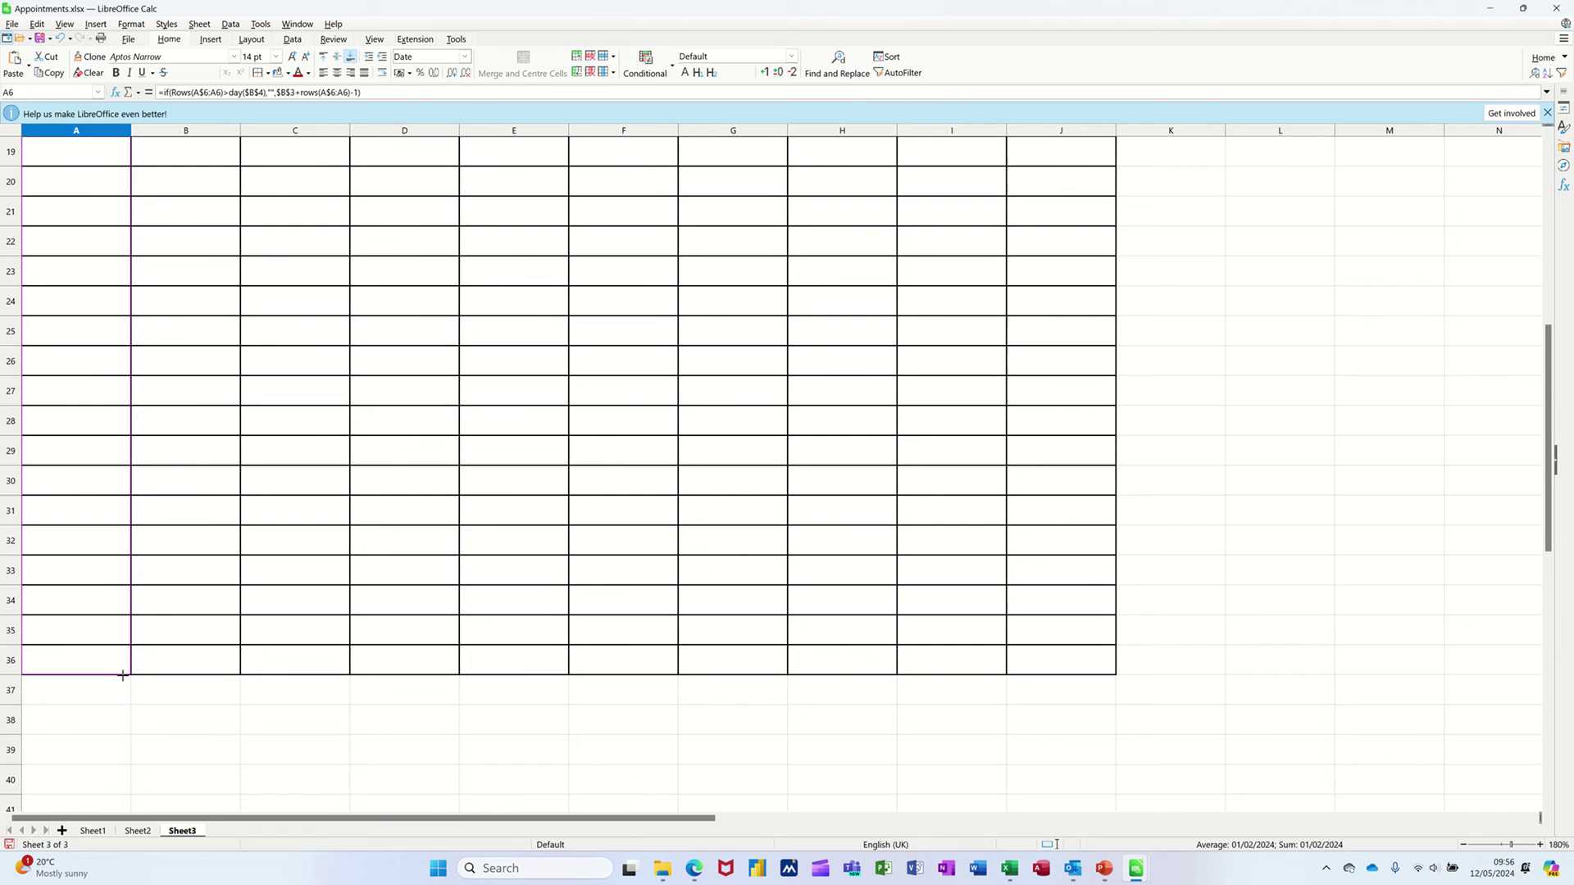
key("alt+Return")
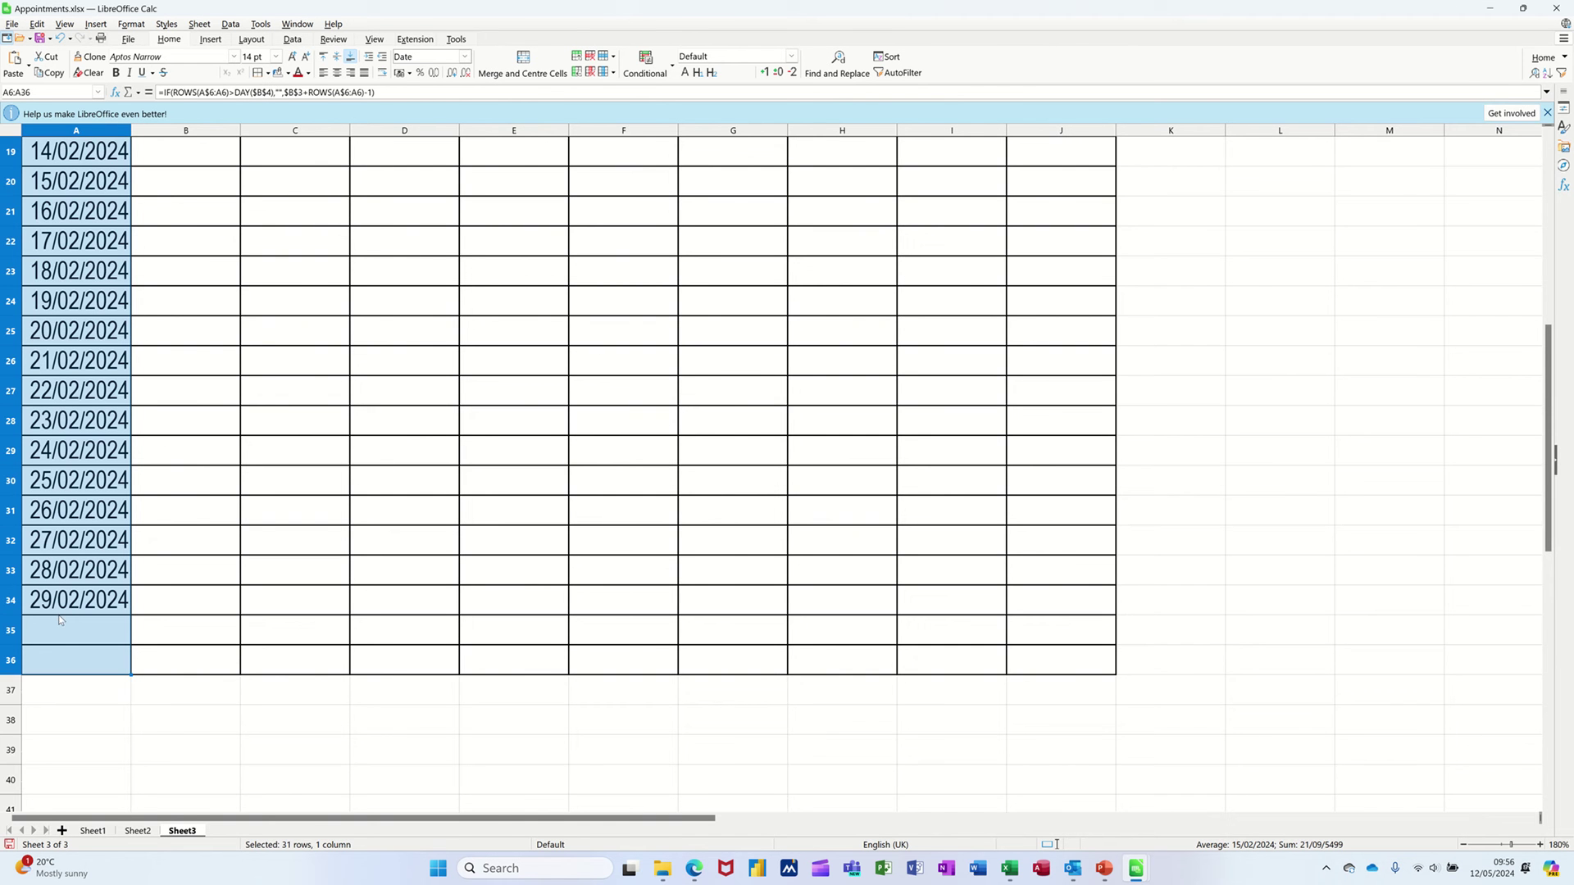
scroll(64, 618, "up", 6)
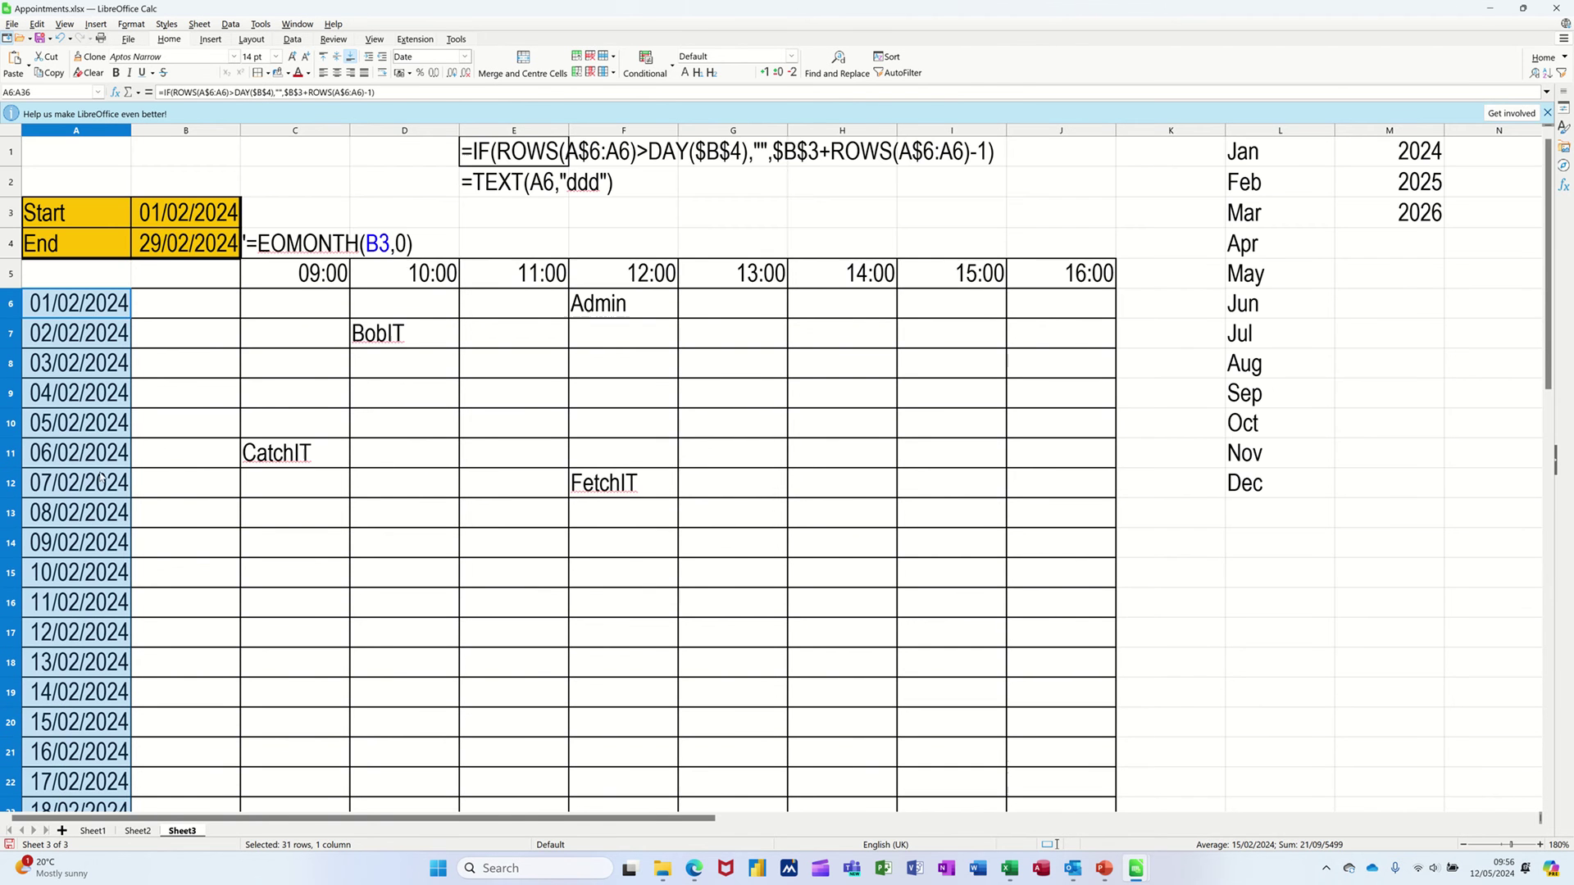
Step: Change Start in B3 to 1/3/24 so the dates list March up to 31/03/2024
left_click(171, 220)
type("1")
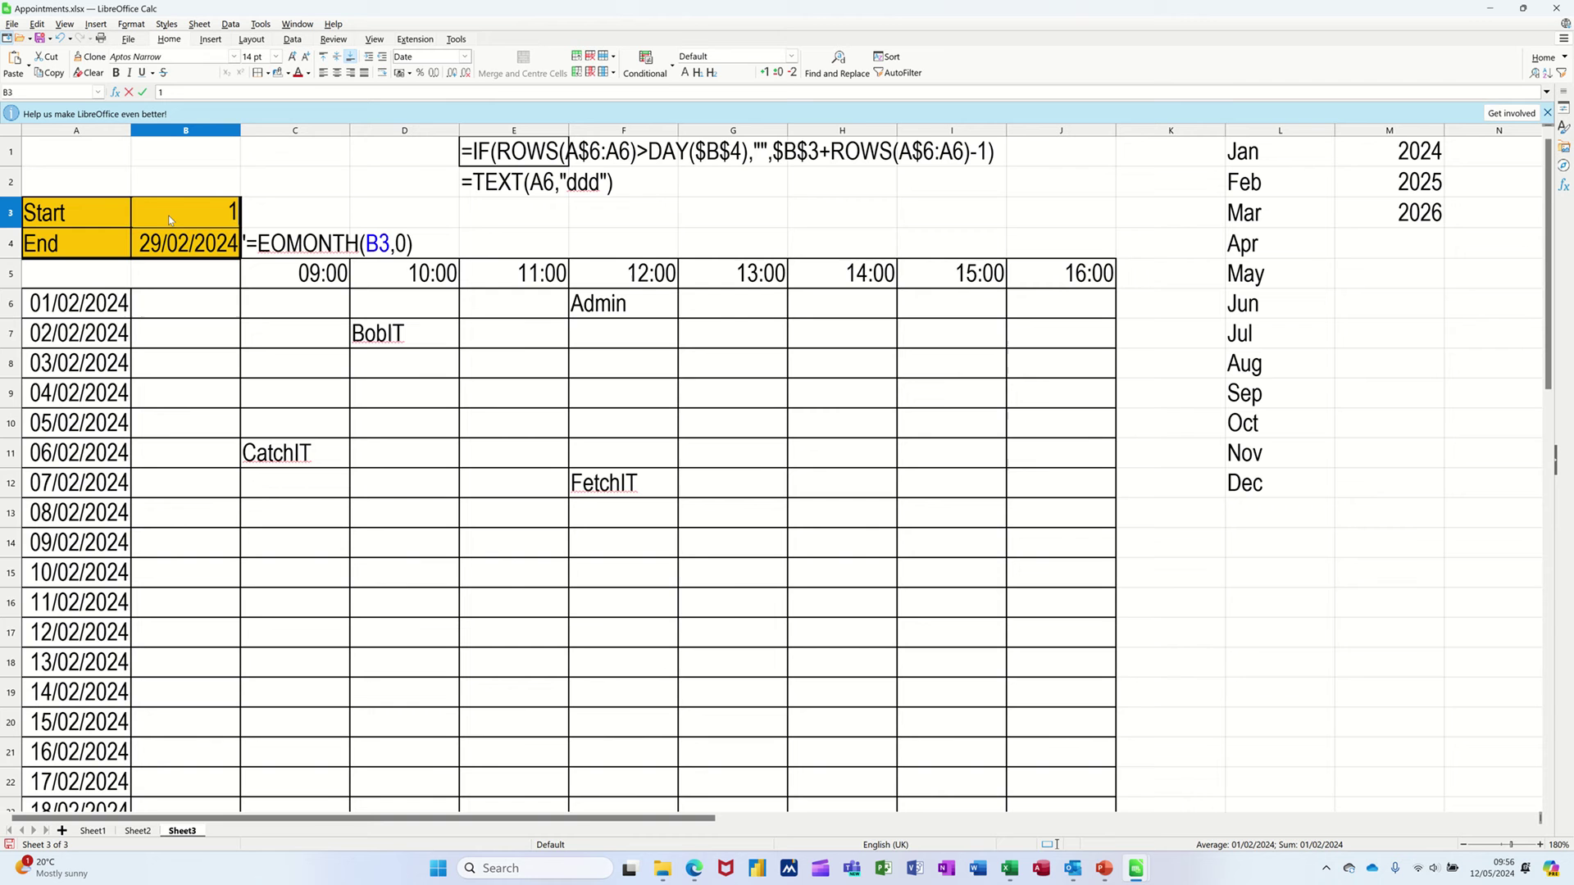
type("/3/24")
key("Return")
scroll(89, 360, "down", 7)
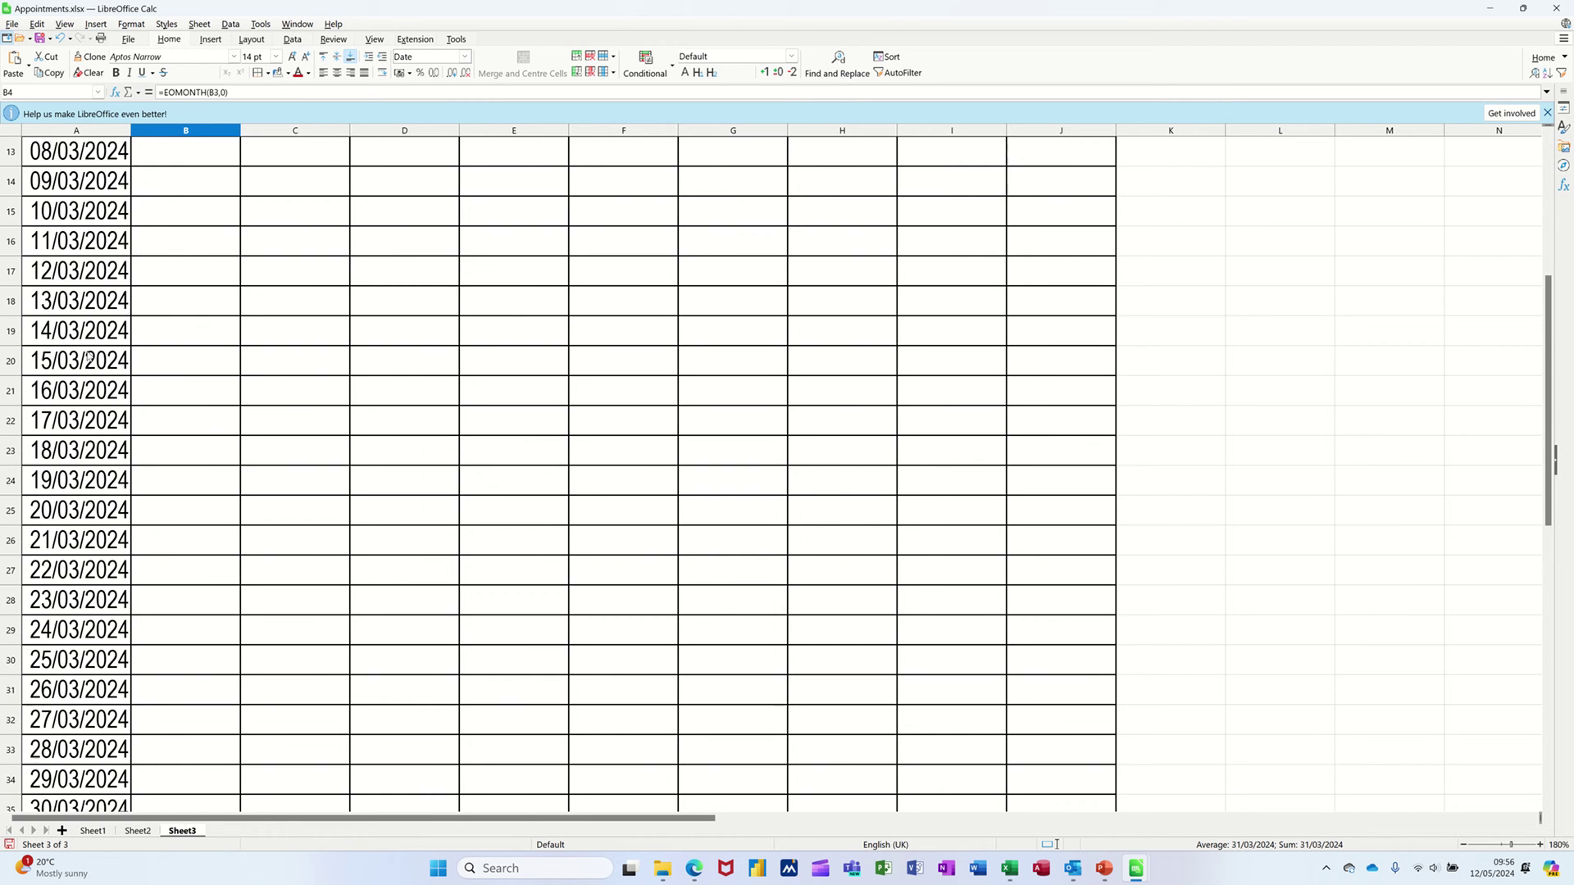
scroll(89, 360, "up", 7)
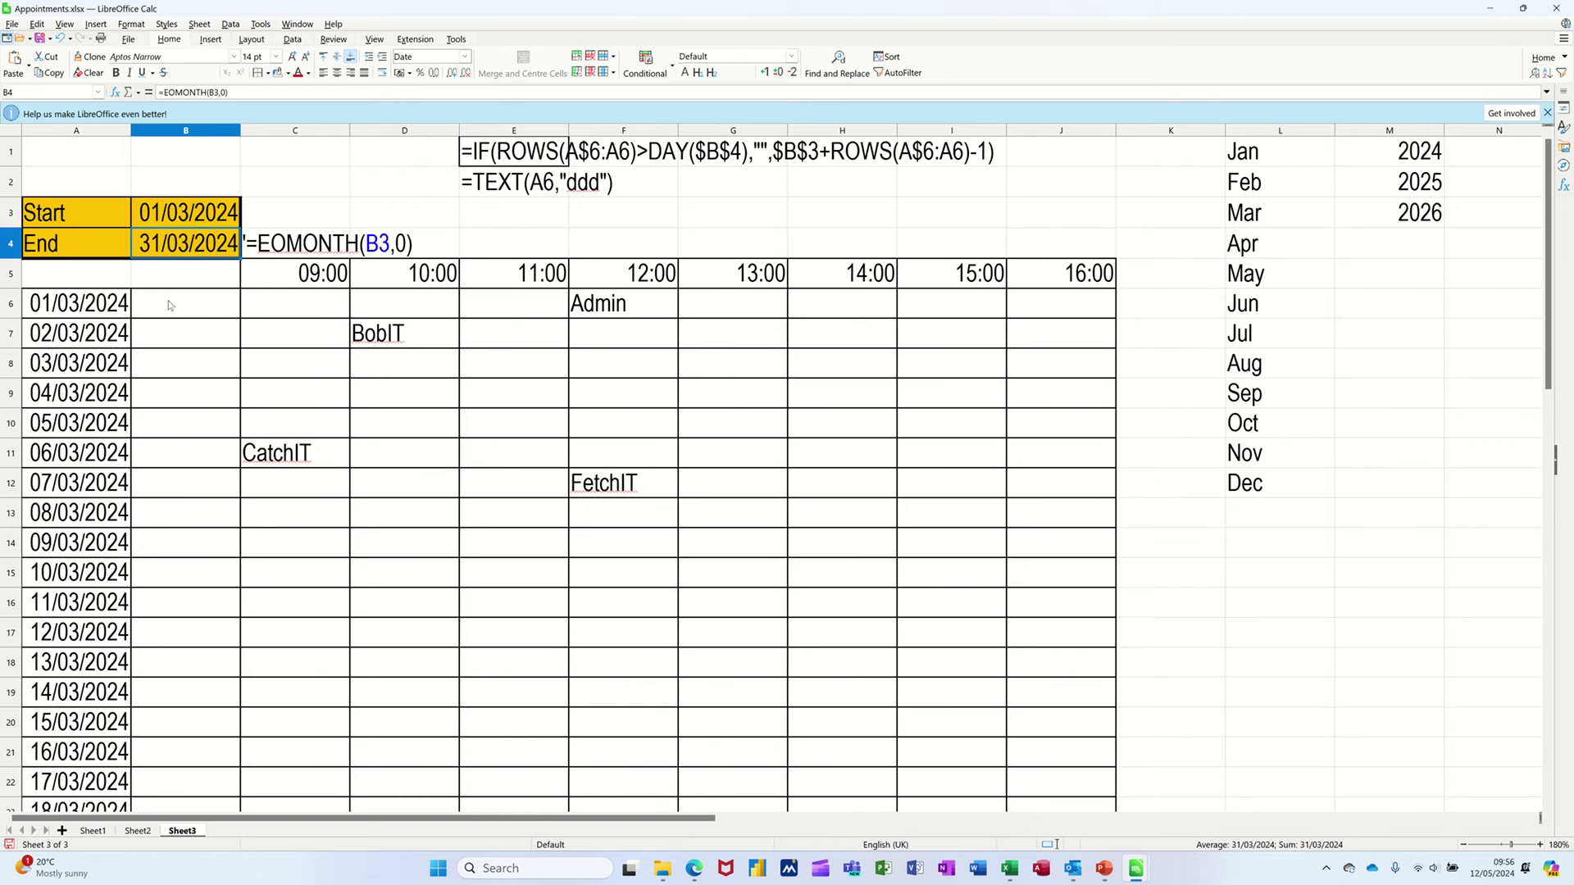
left_click(170, 305)
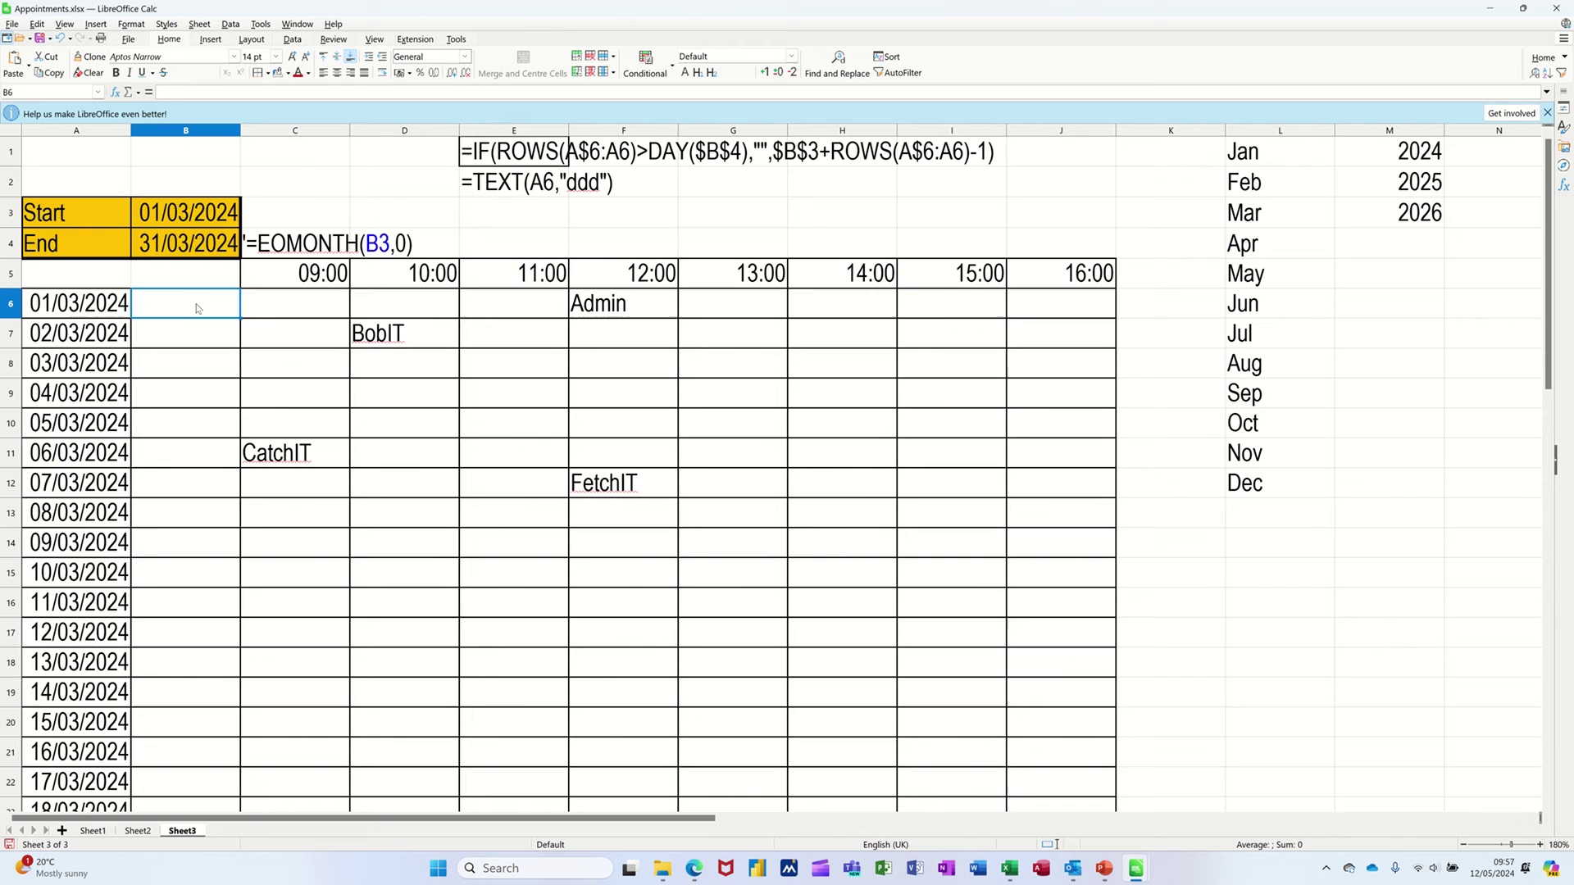
Step: Enter =TEXT(A6,"ddd") in B6 and fill it down to B36 for weekday names
type("=te")
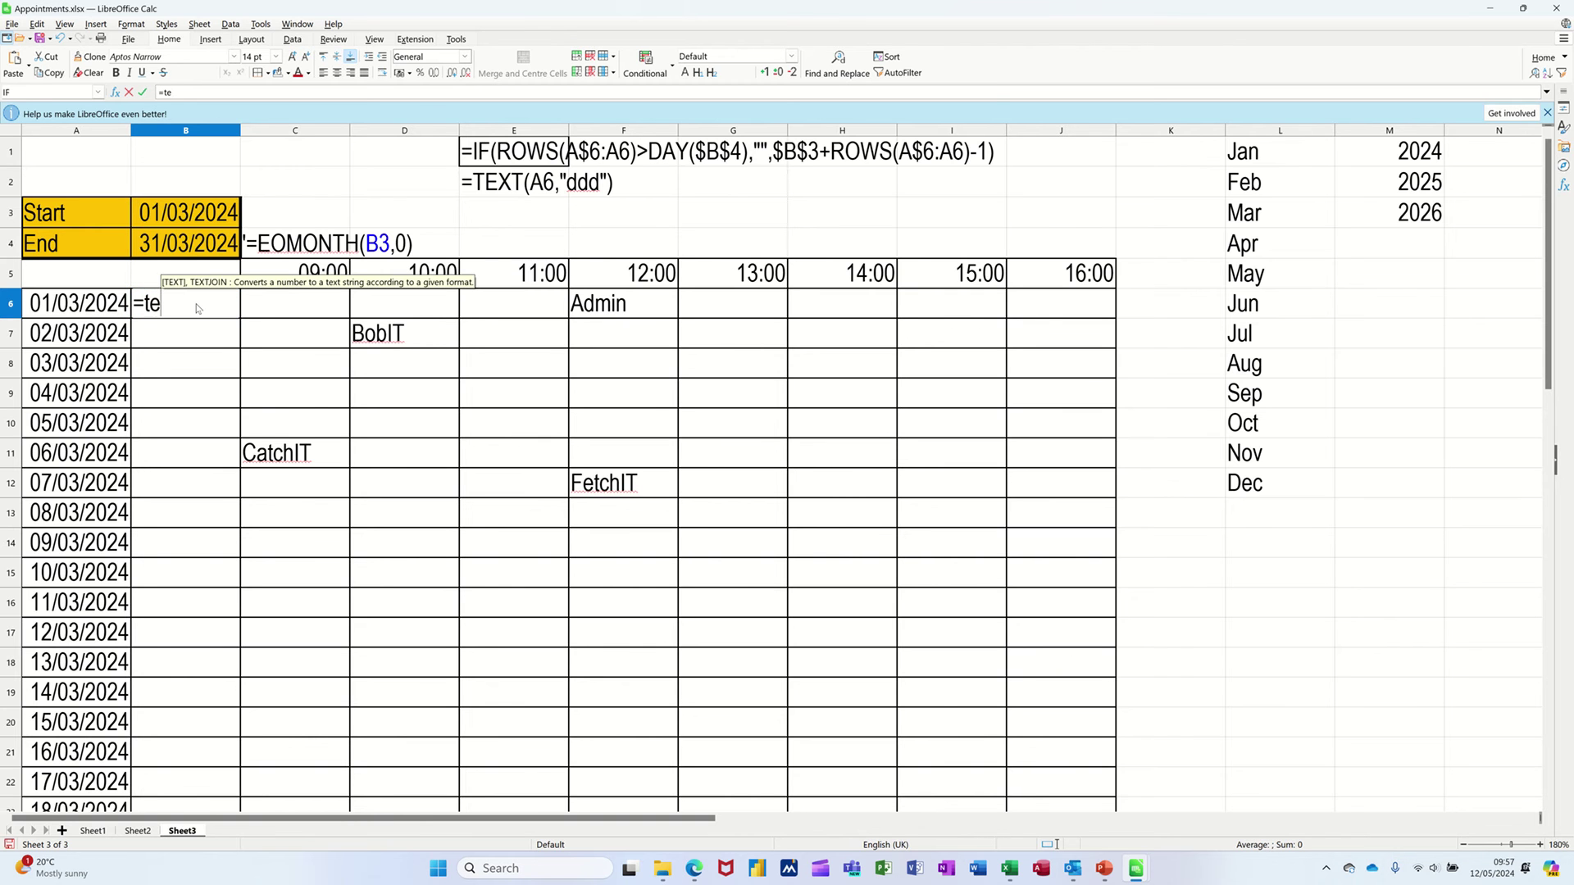
type("xt(")
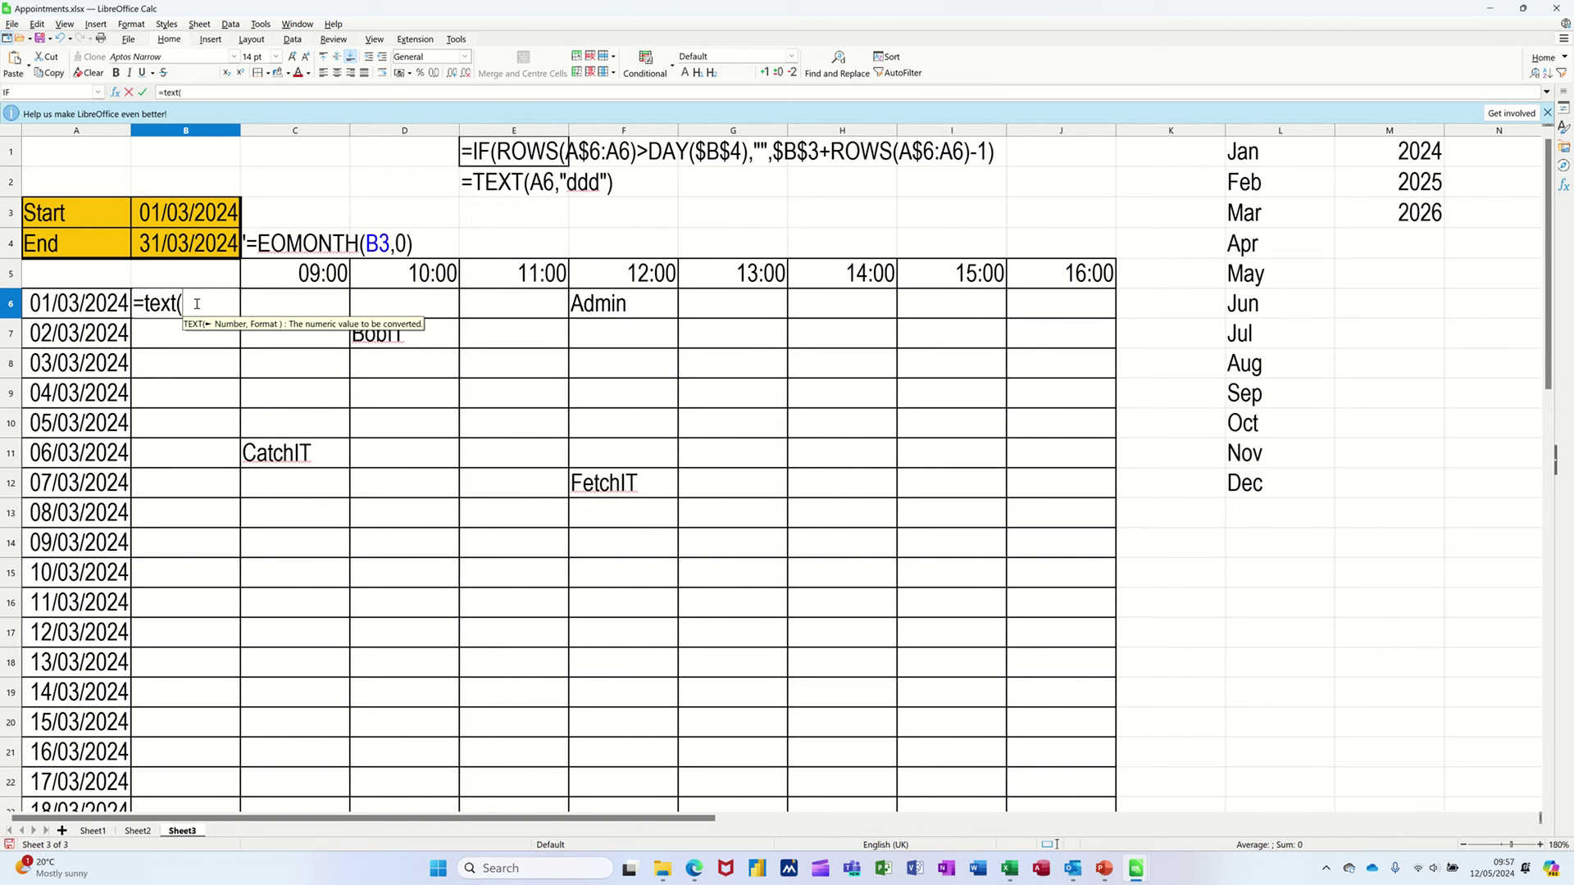
left_click(65, 306)
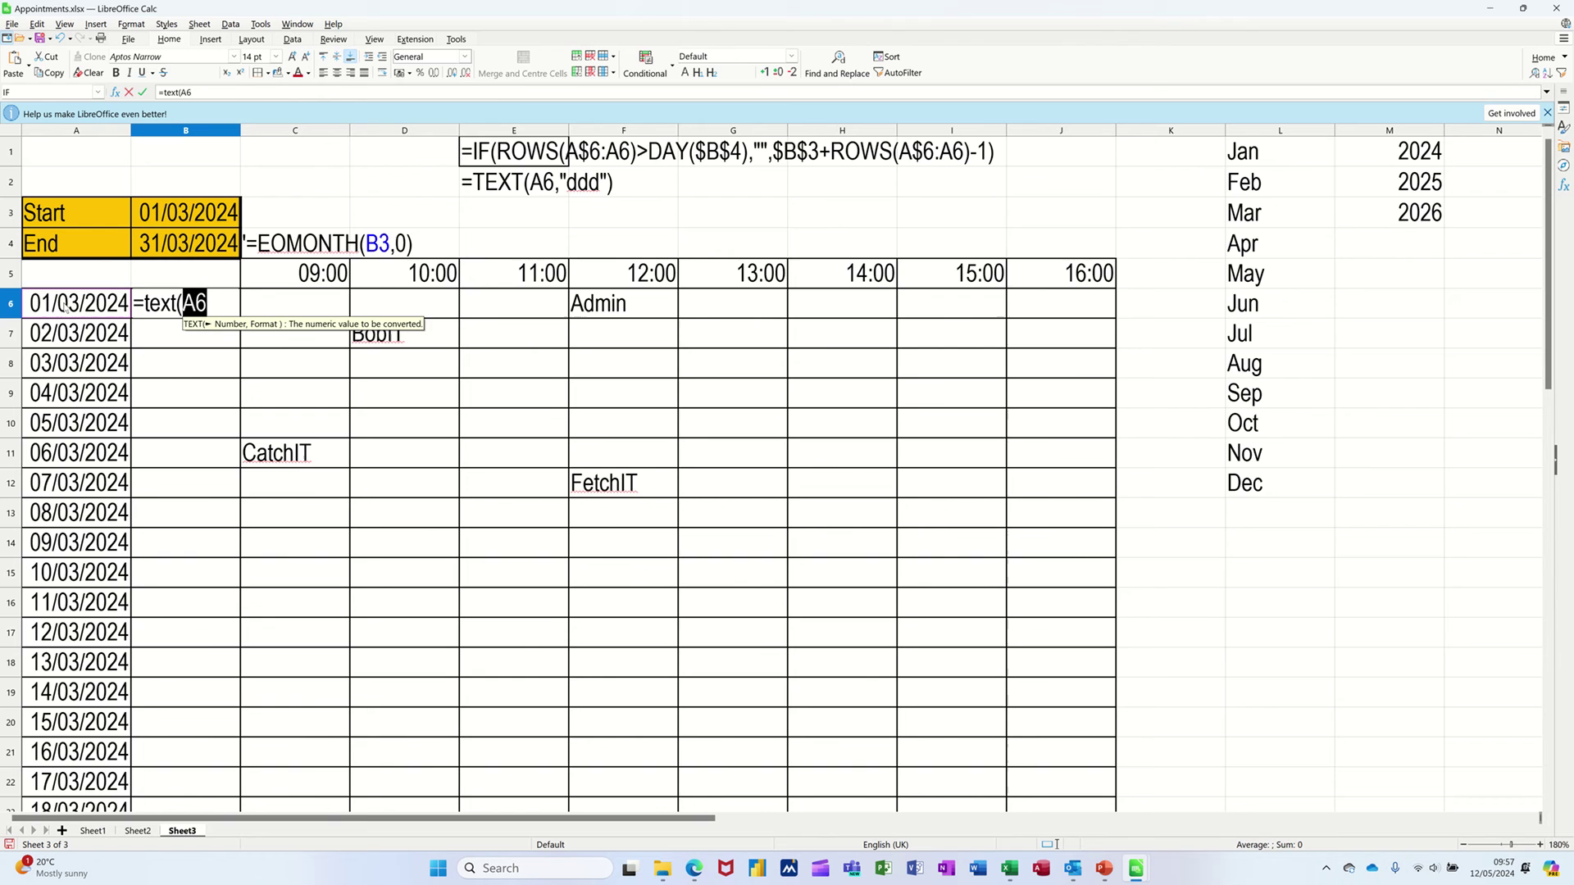
type(",")
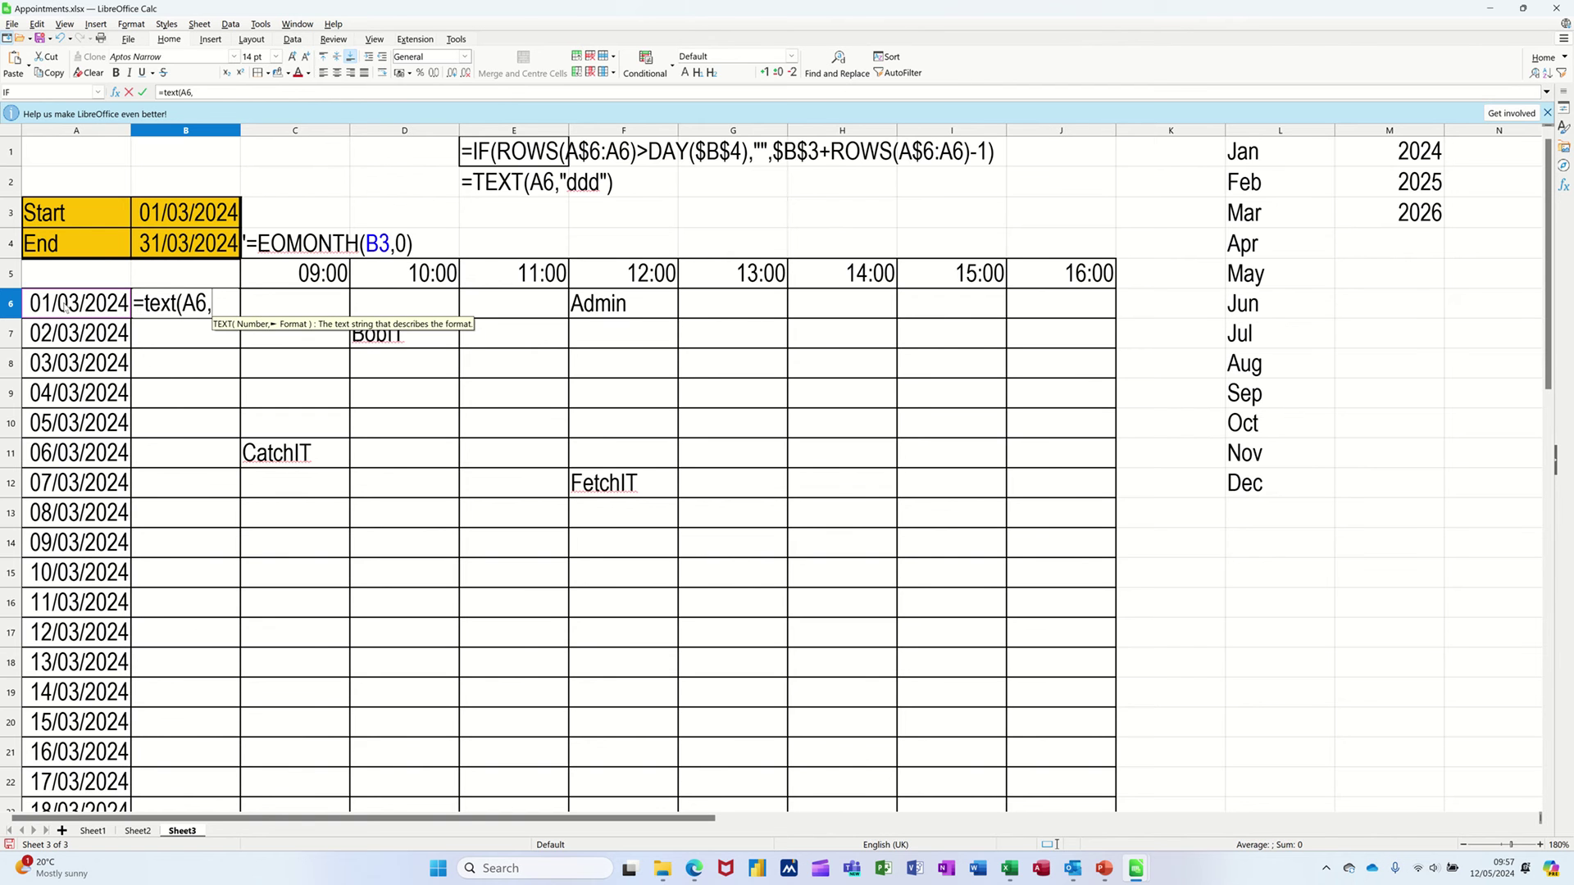
type("\"dd")
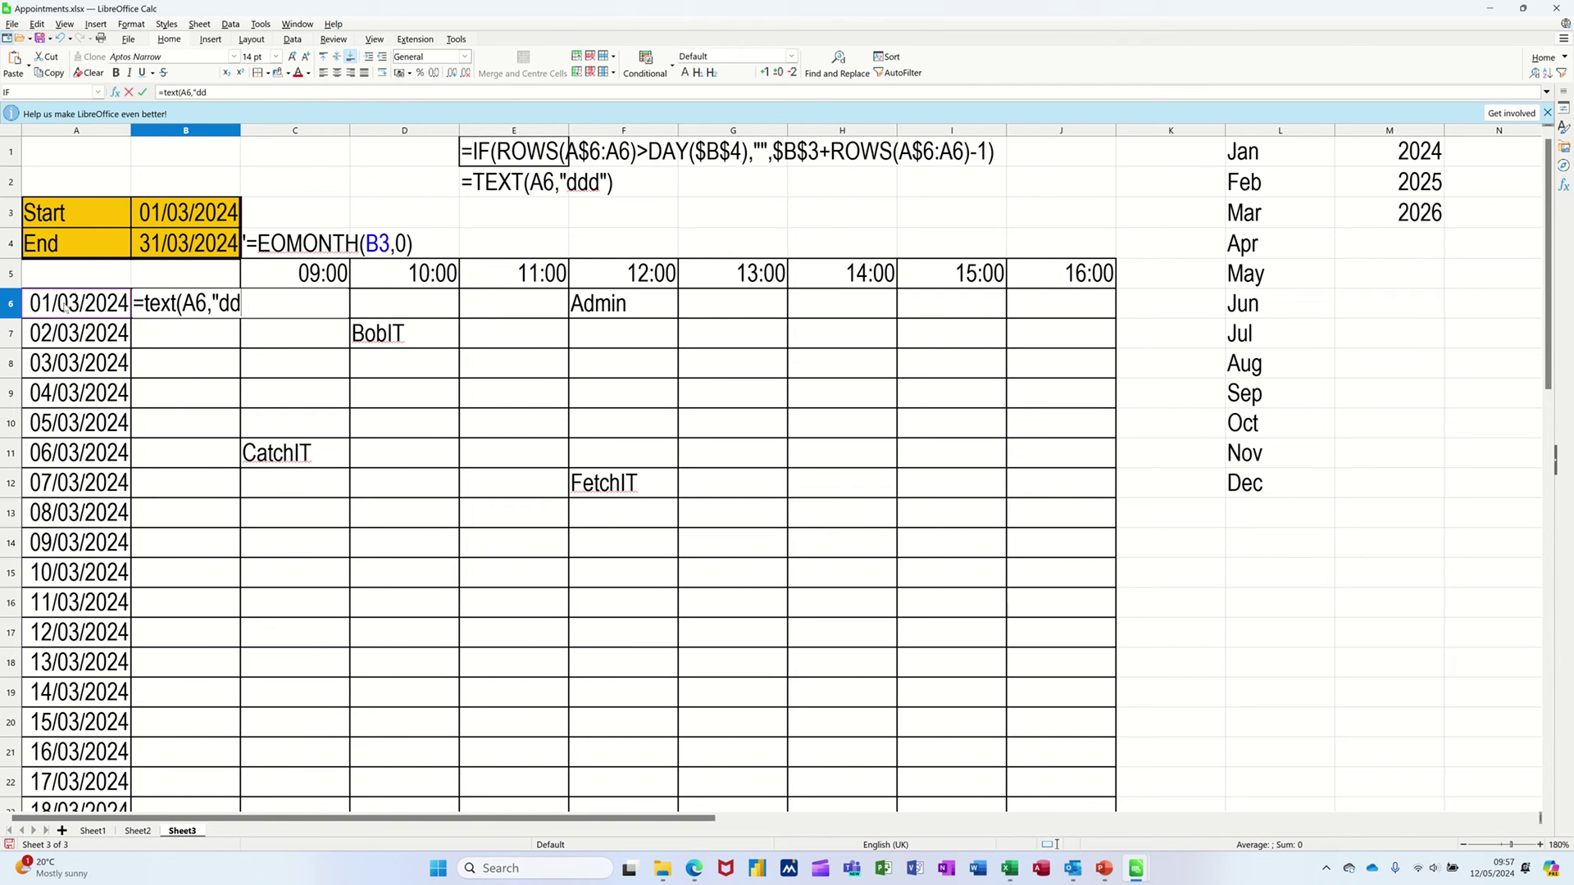
type("d\"")
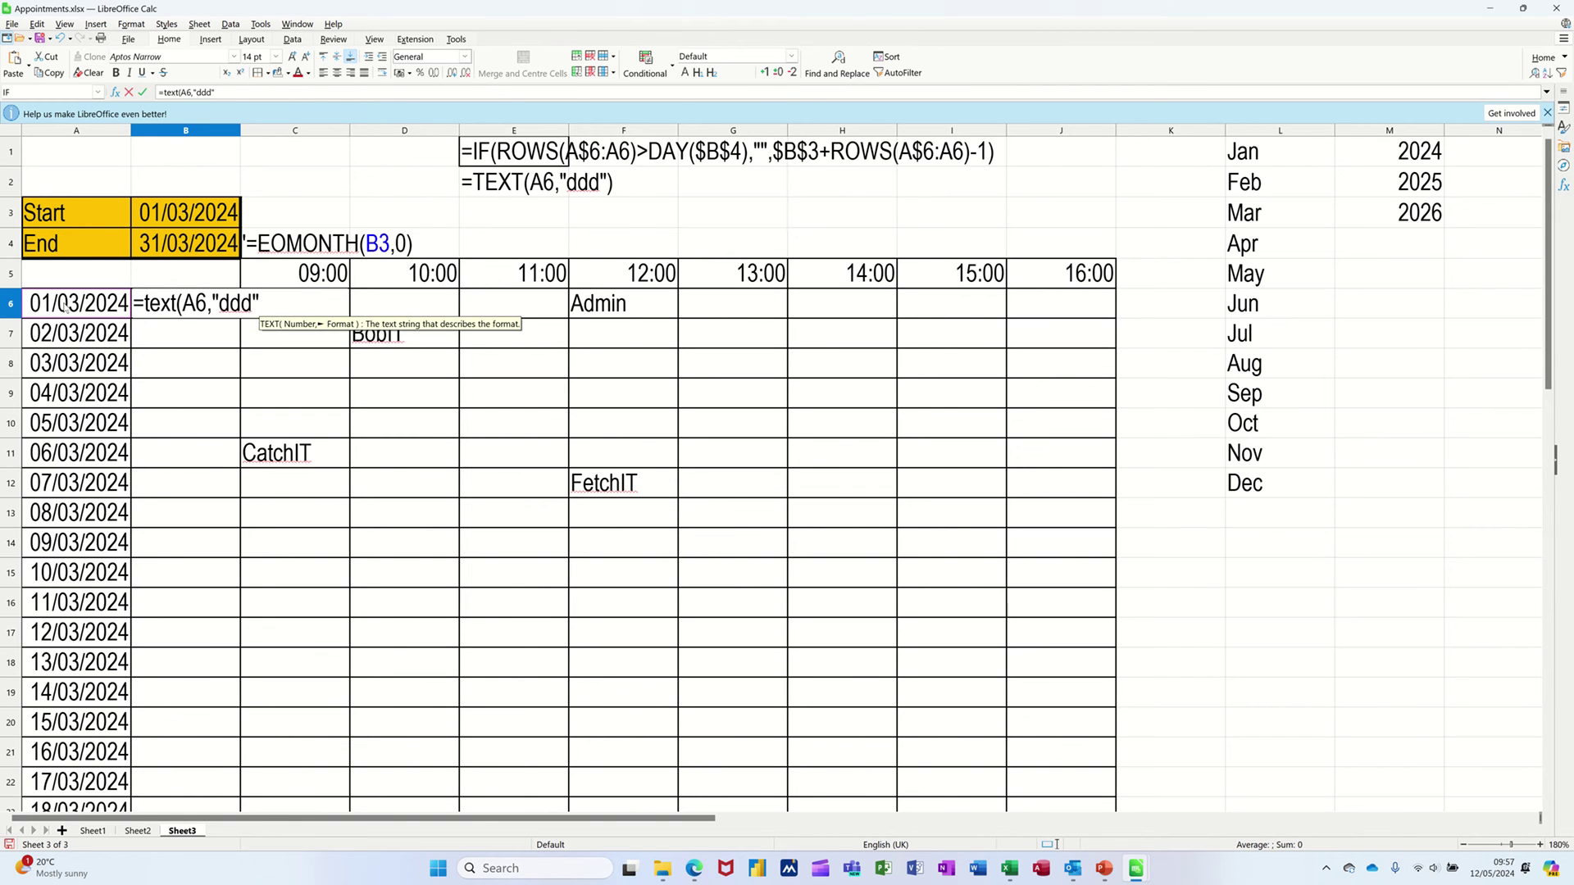
type(")")
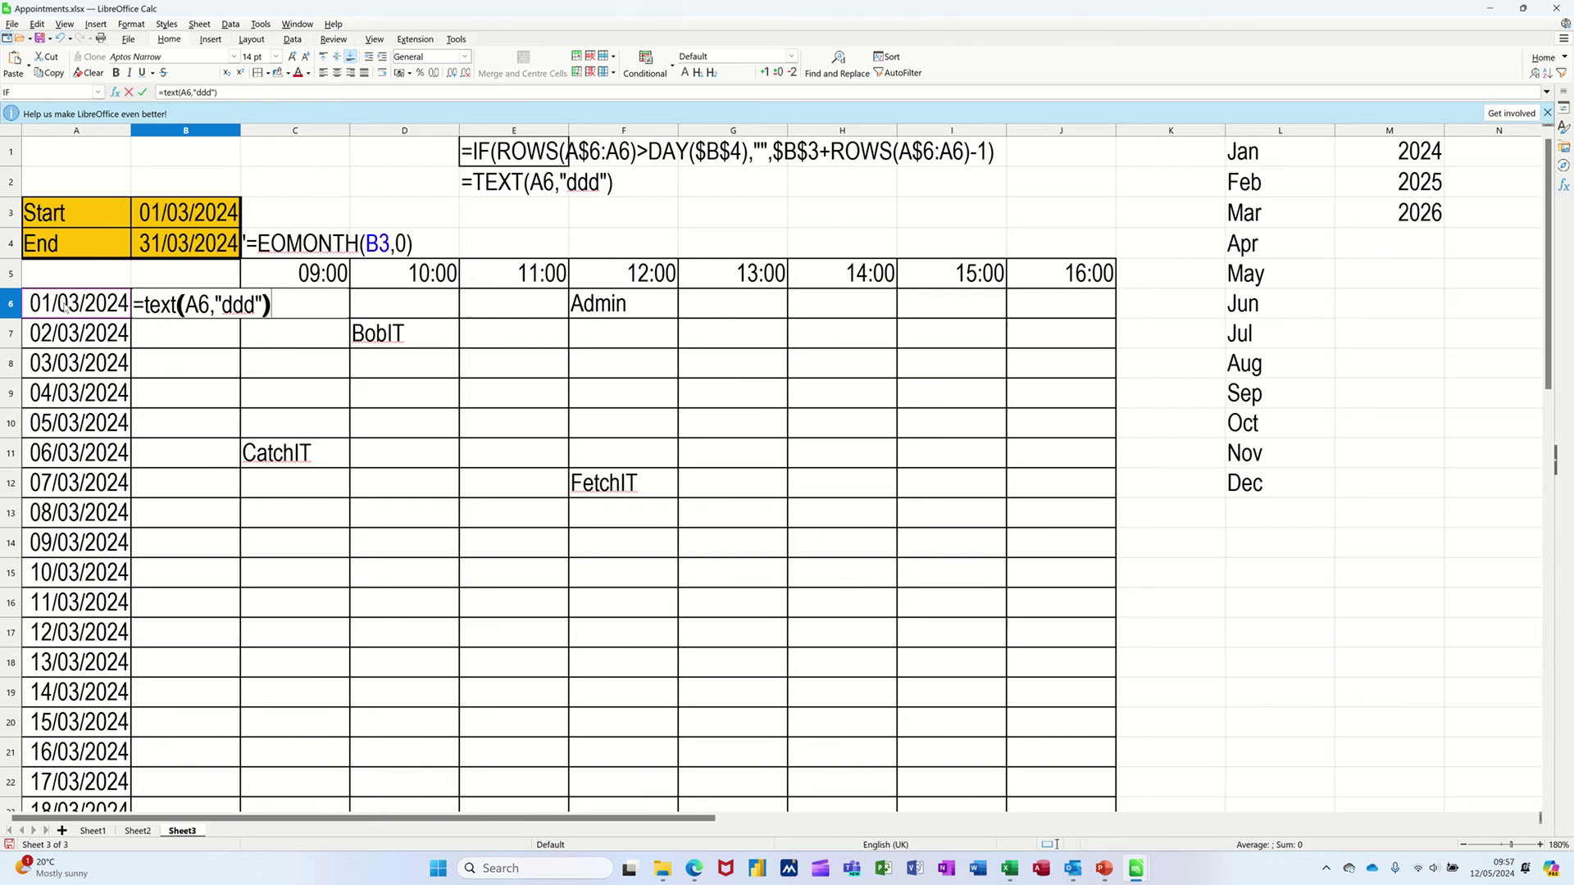
left_click(142, 92)
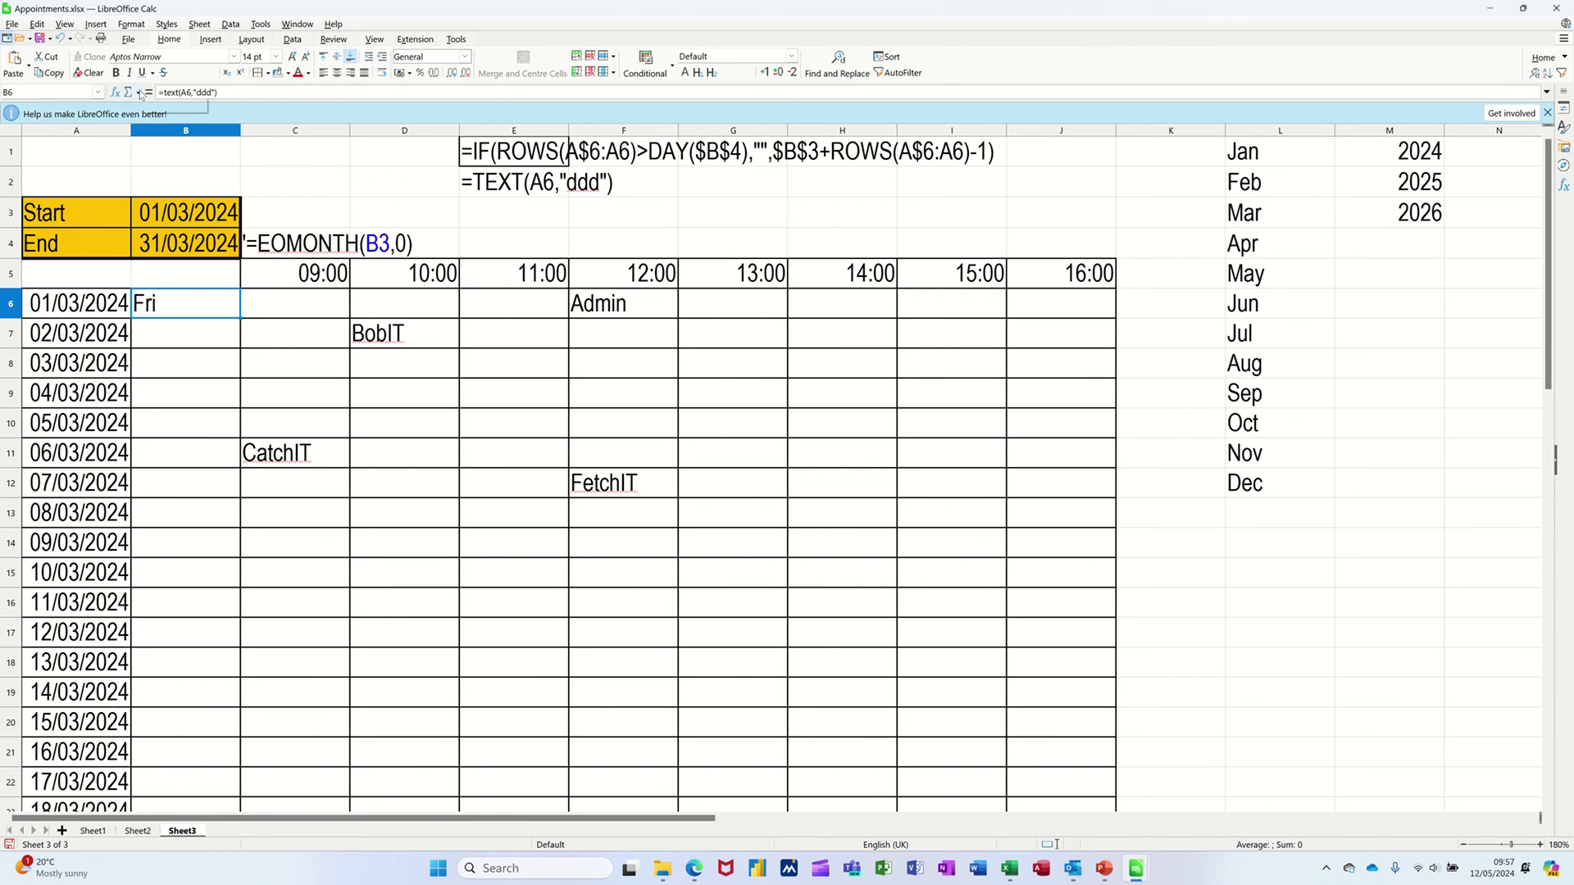
double_click(240, 317)
scroll(190, 377, "down", 6)
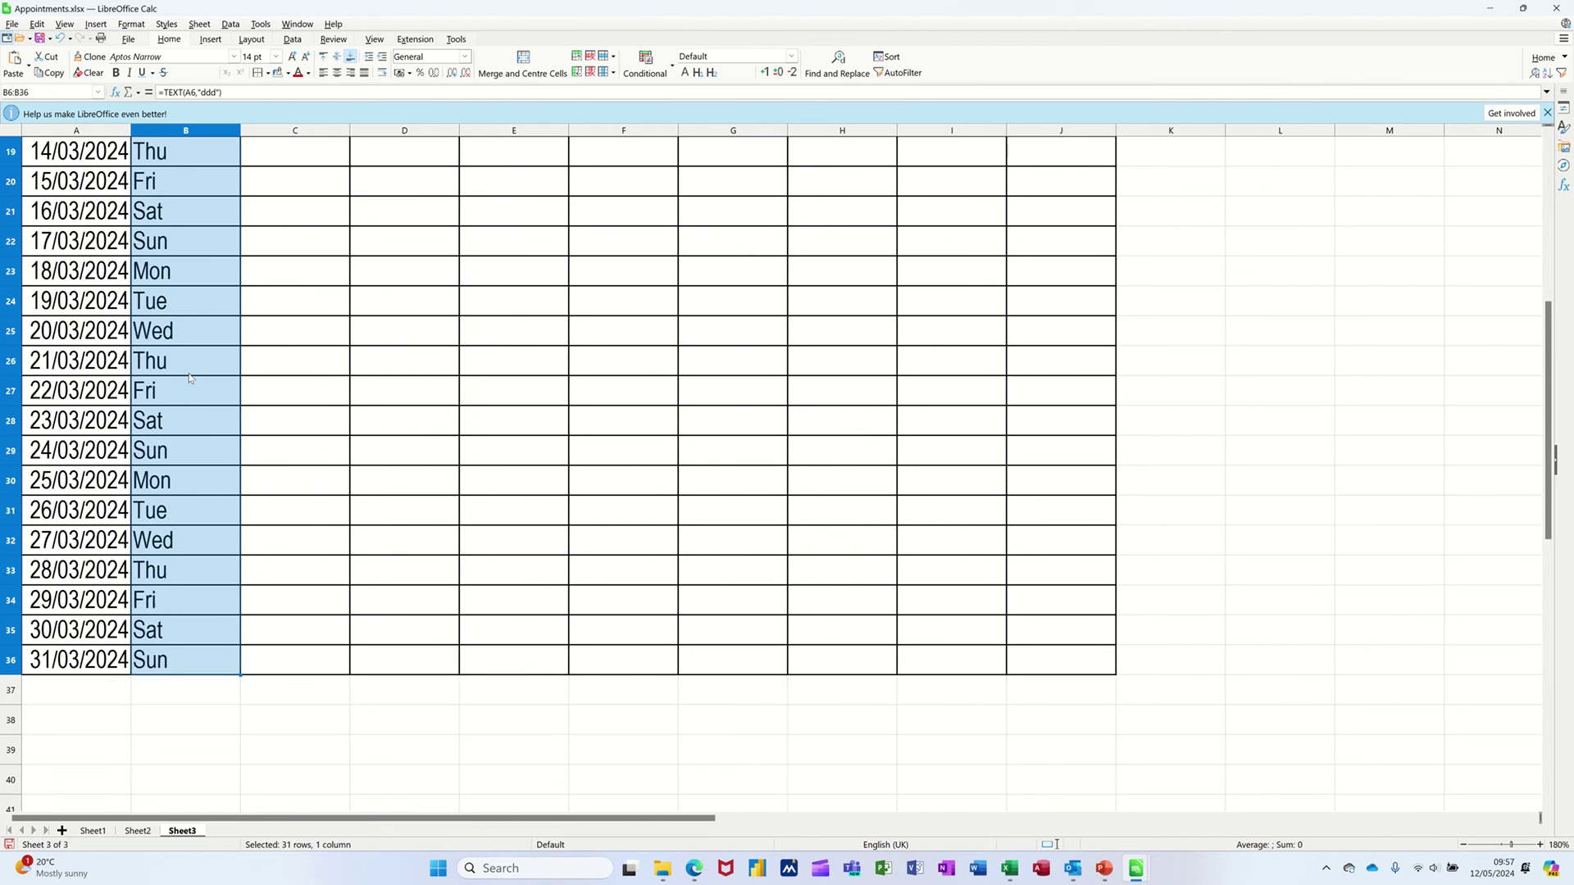
scroll(189, 377, "down", 2)
scroll(223, 332, "up", 8)
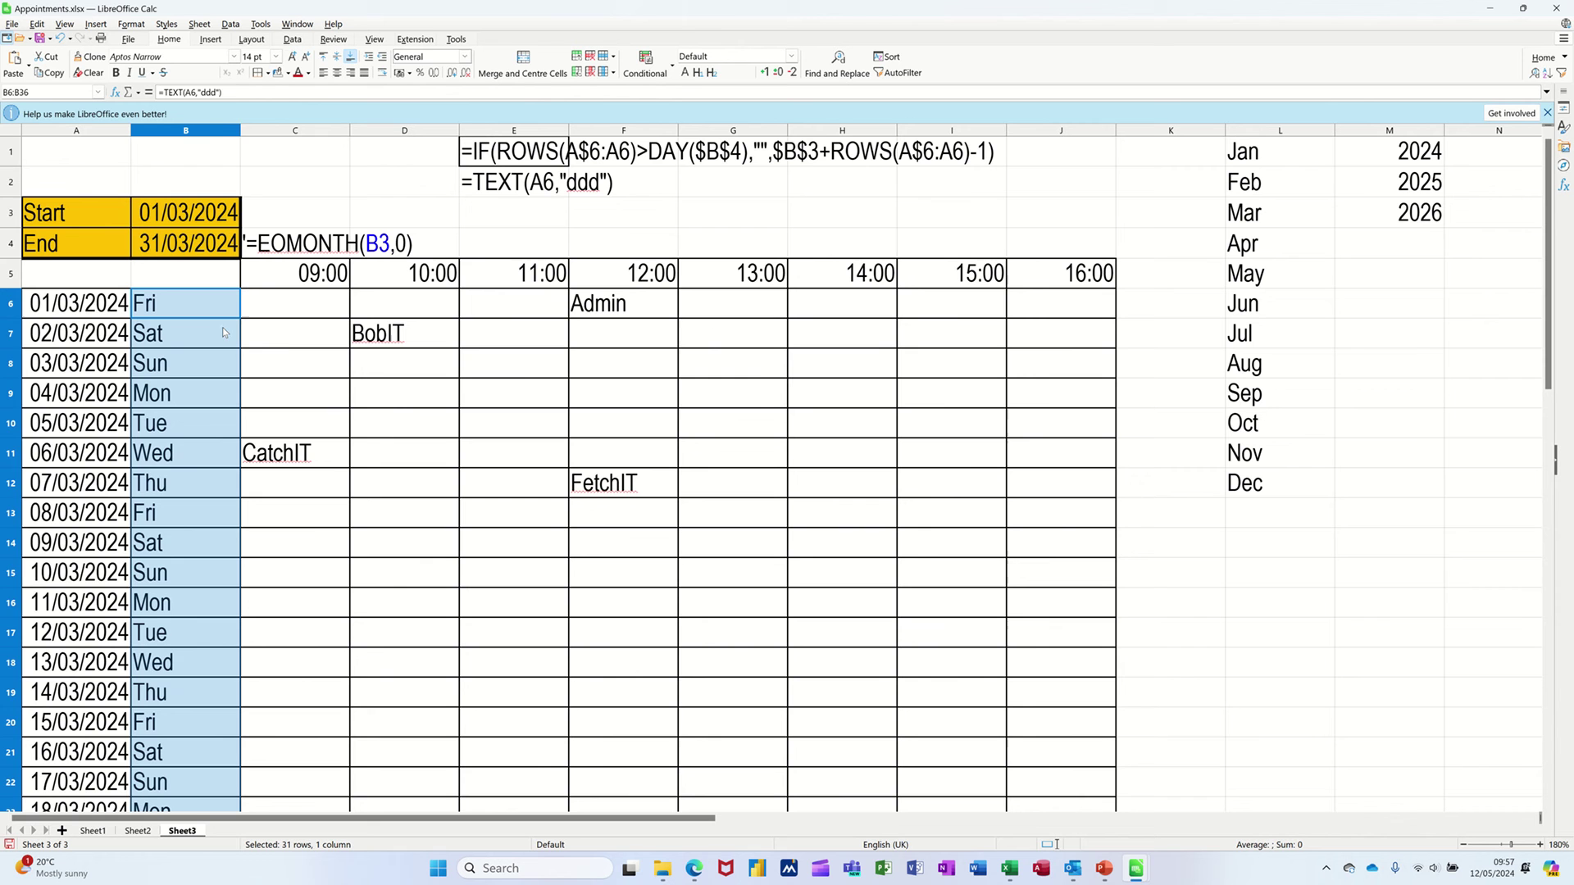
left_click(261, 308)
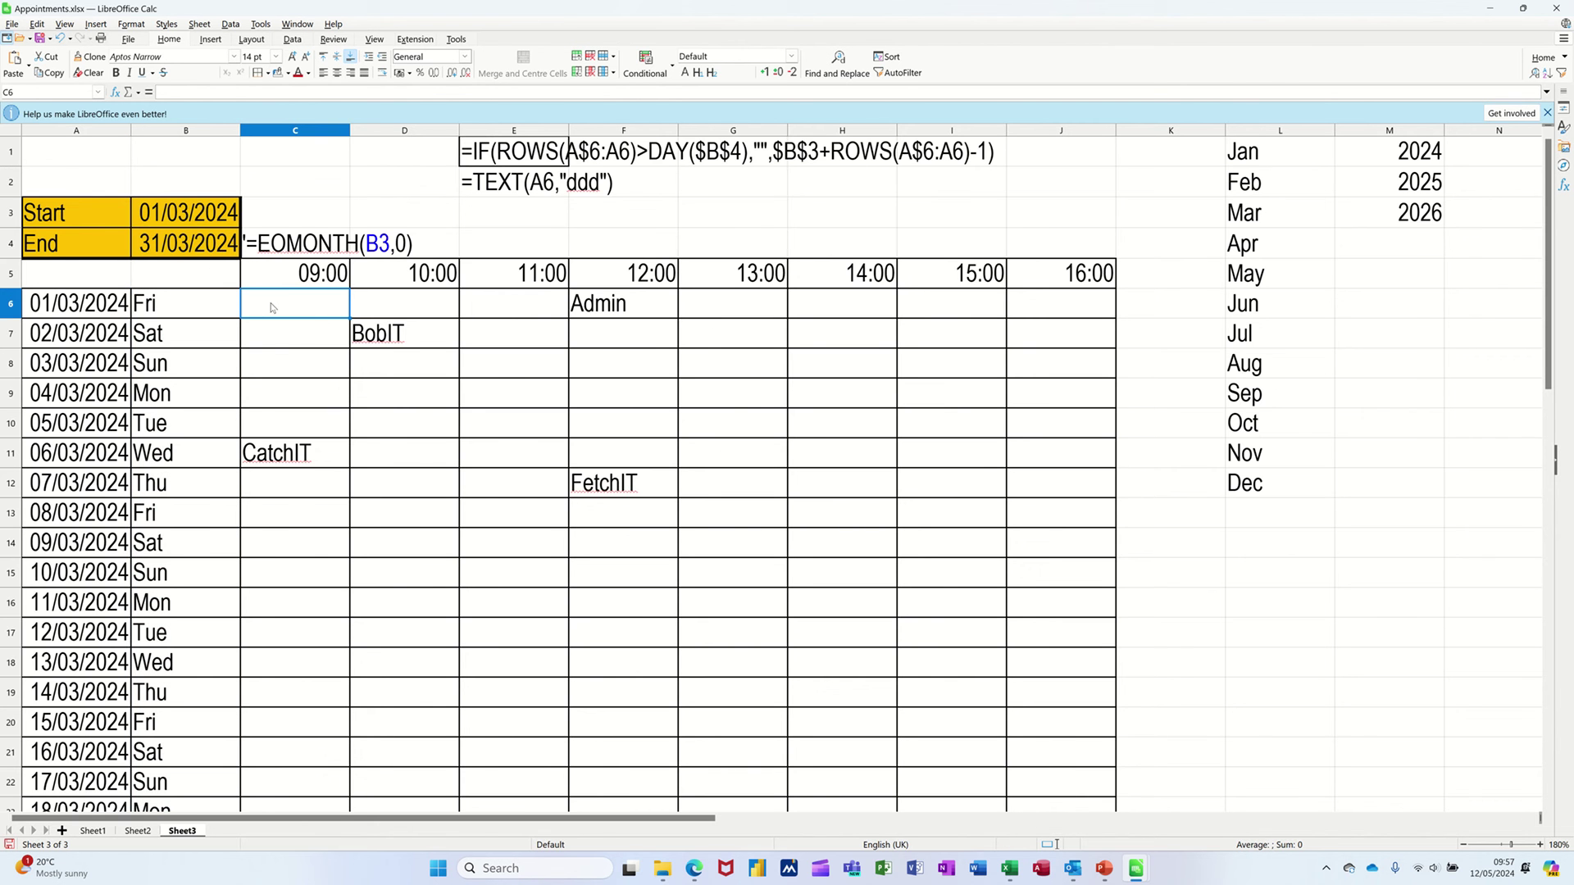
Step: Select C6:J36 and add a new 'Formula is' conditional formatting condition
left_click_drag(271, 307, 1029, 557)
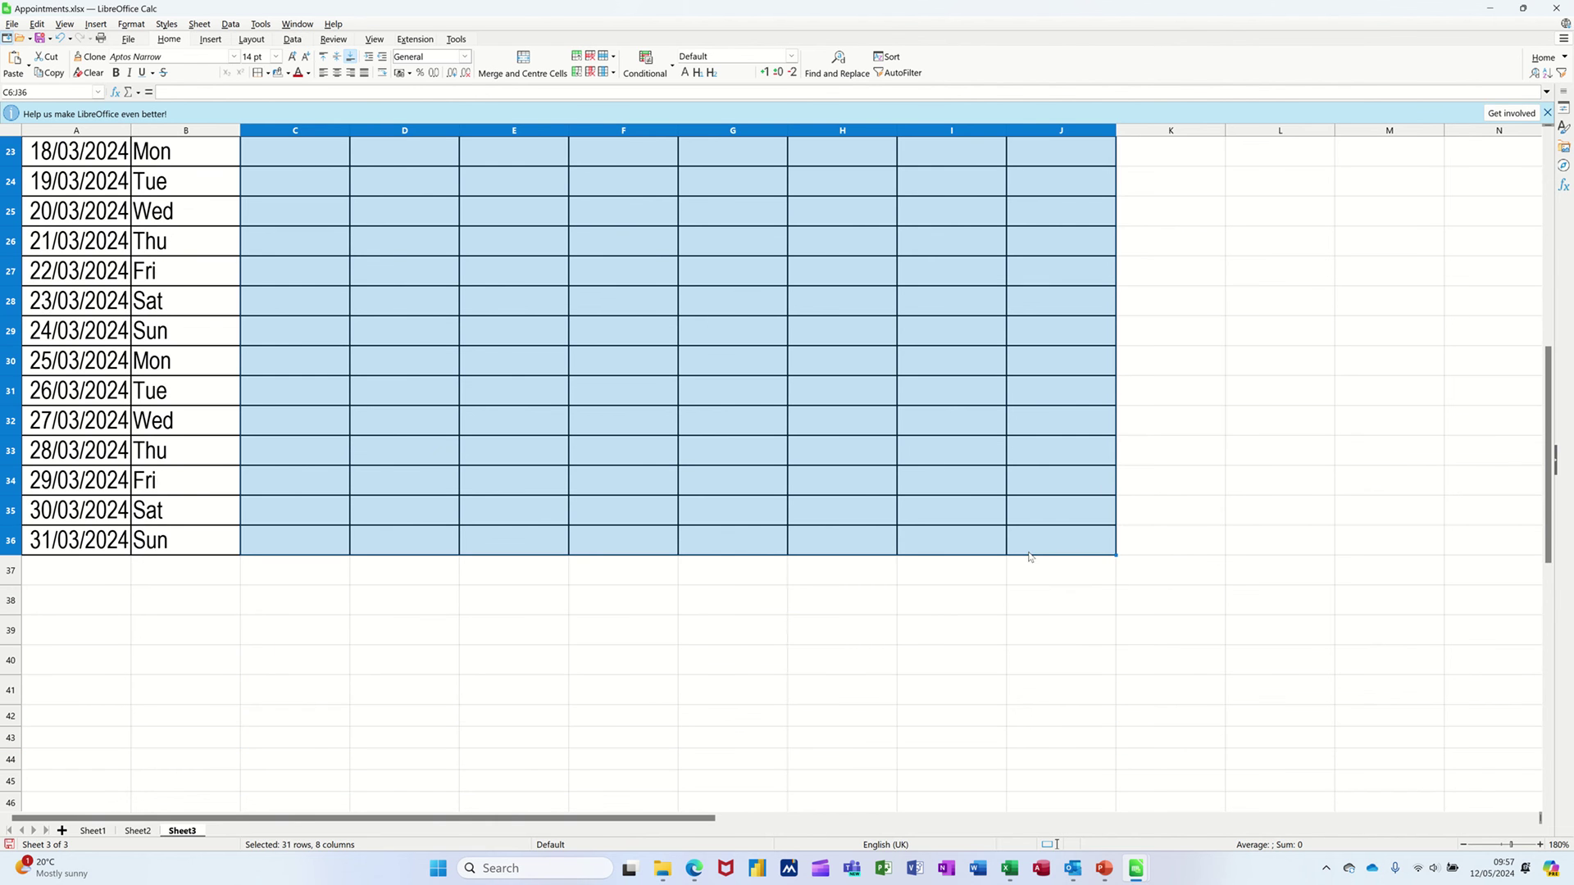
scroll(808, 386, "up", 7)
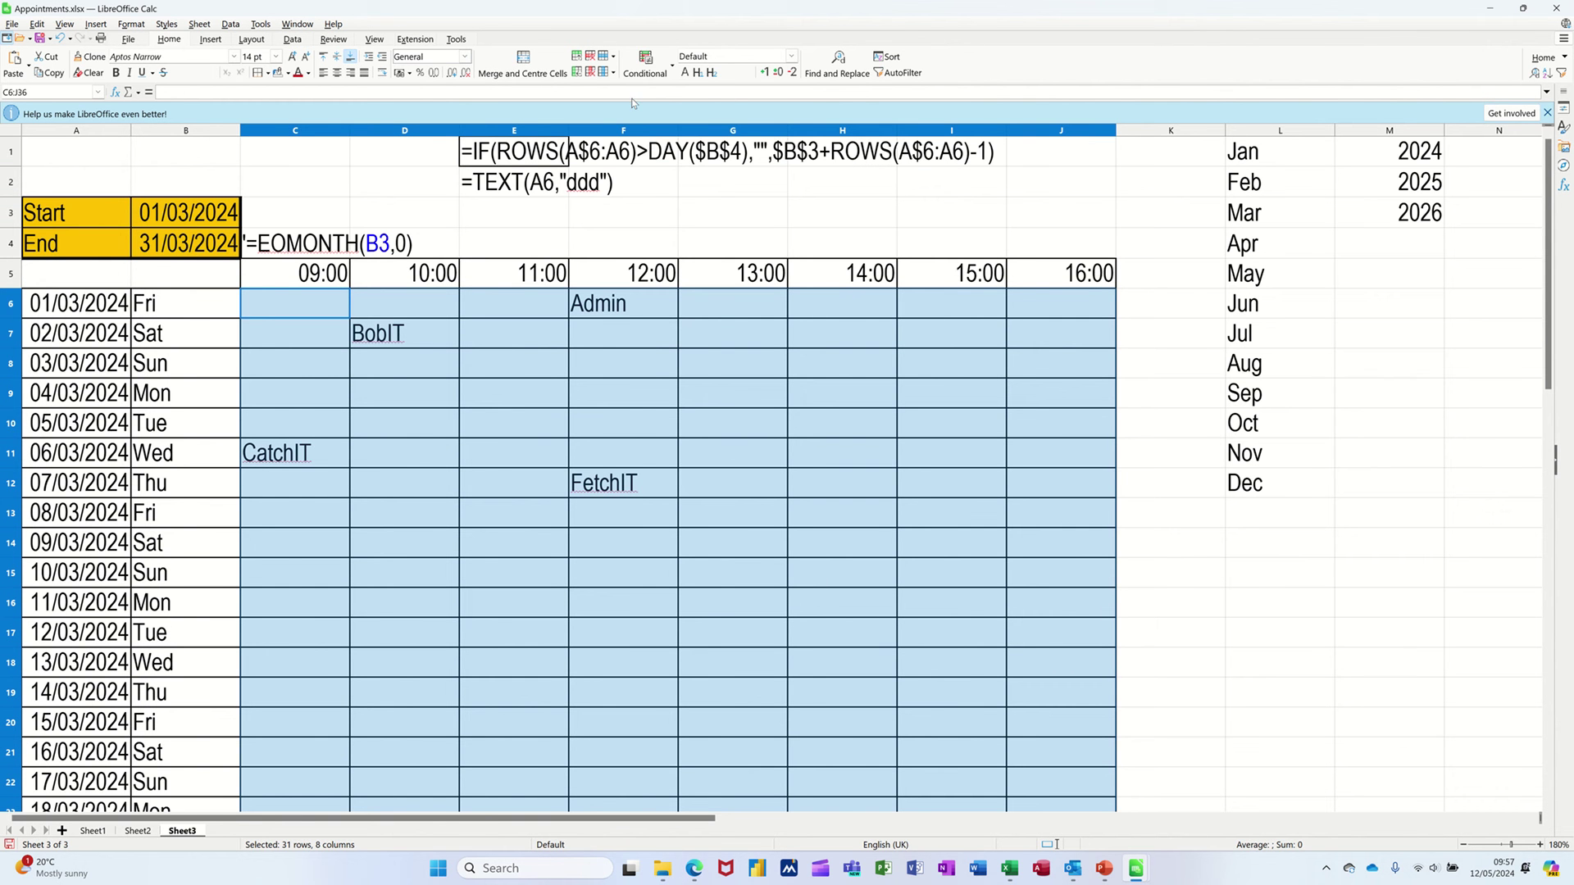
left_click(646, 68)
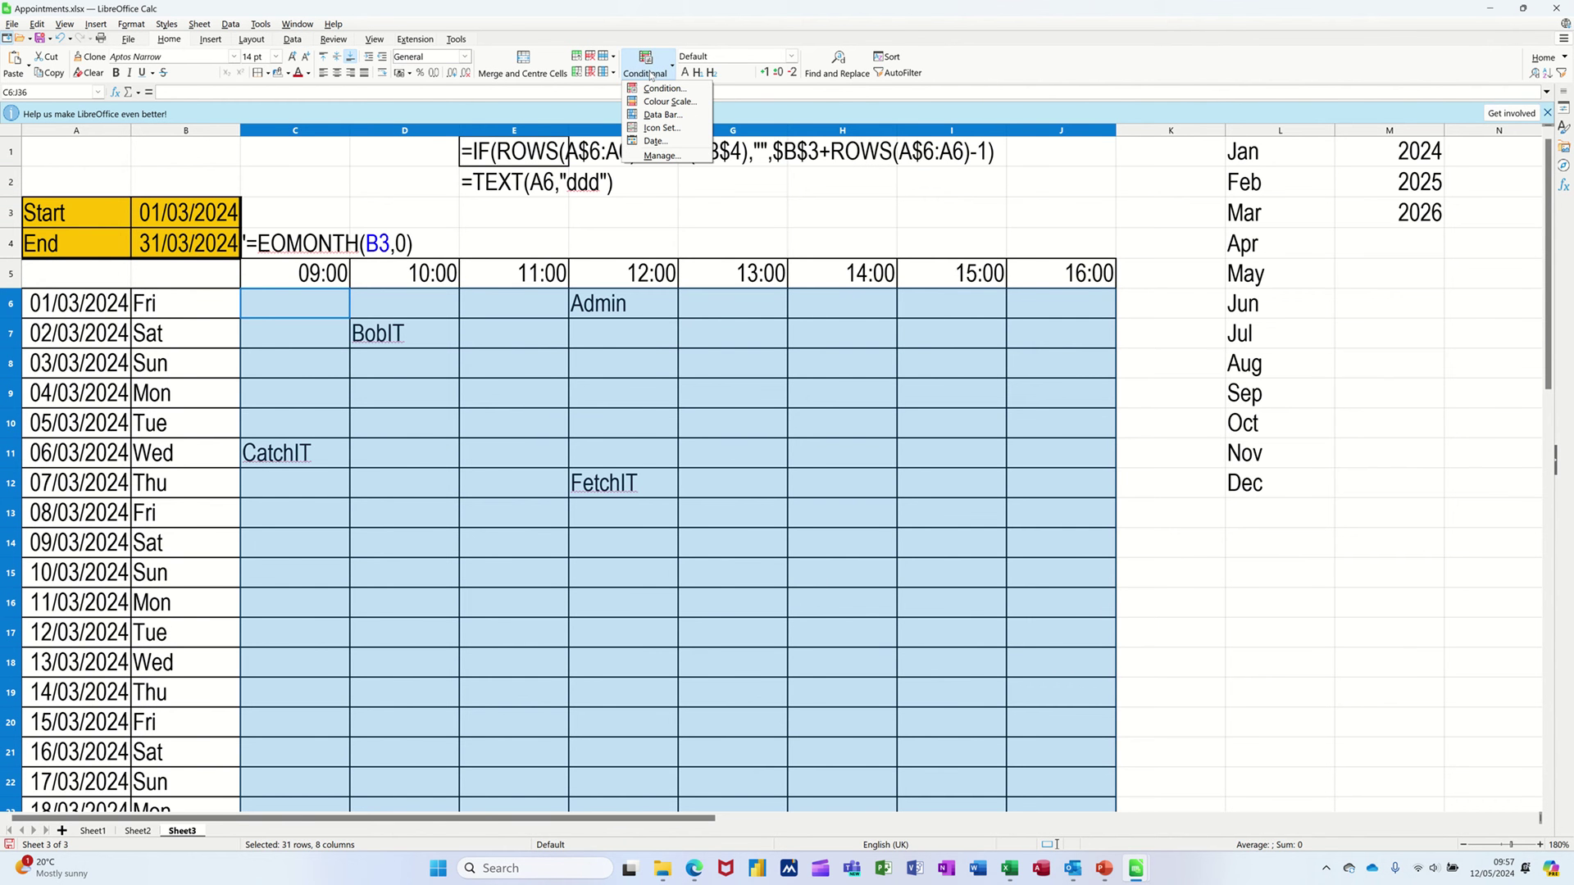
left_click(662, 156)
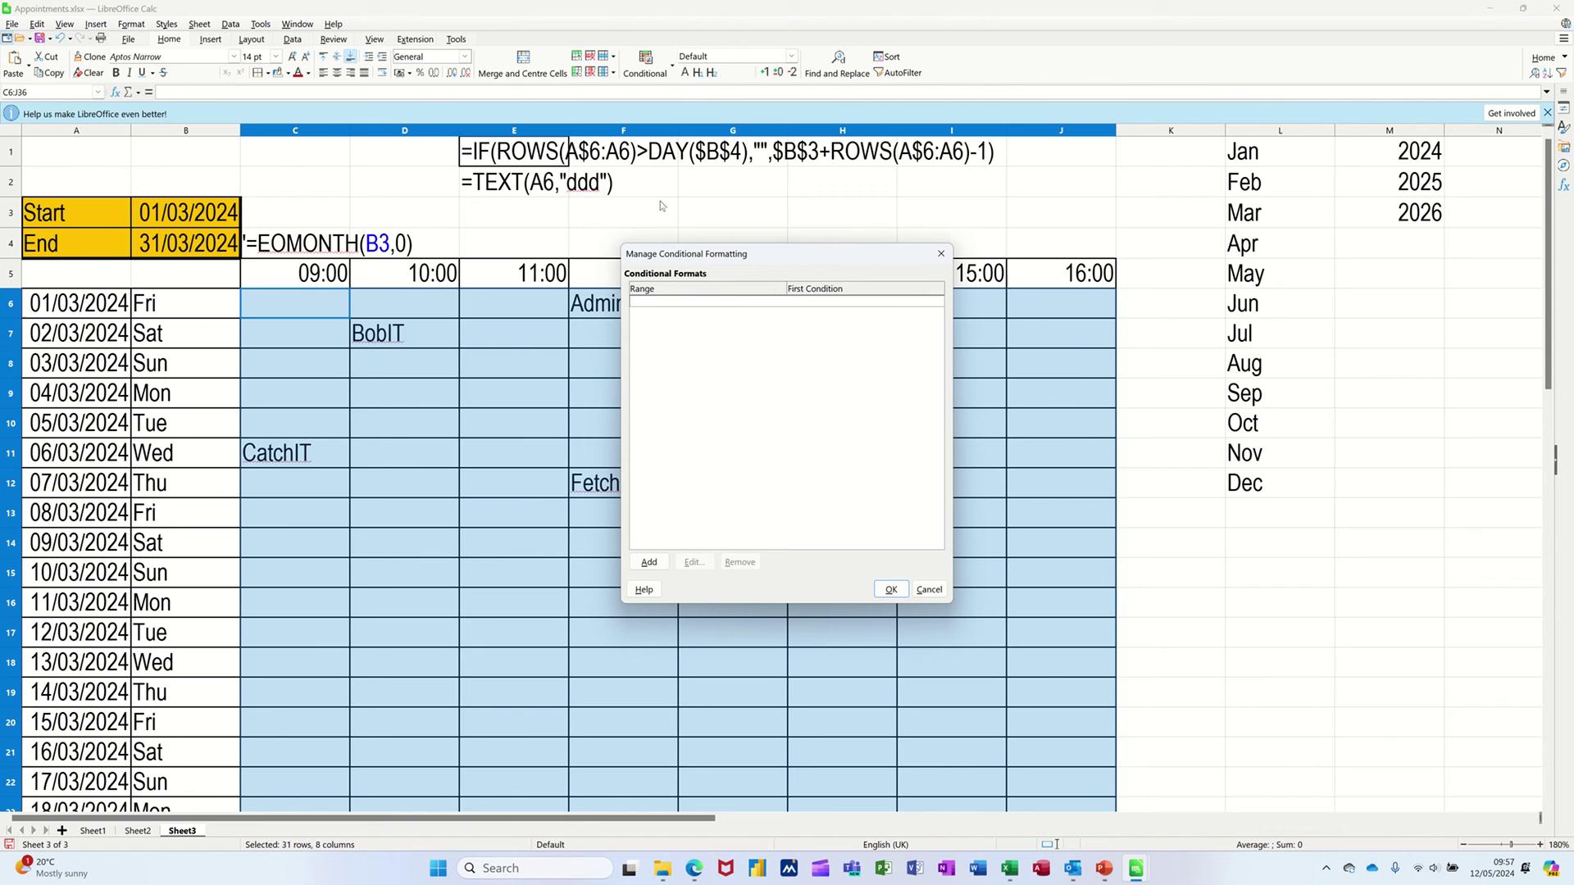
left_click(656, 562)
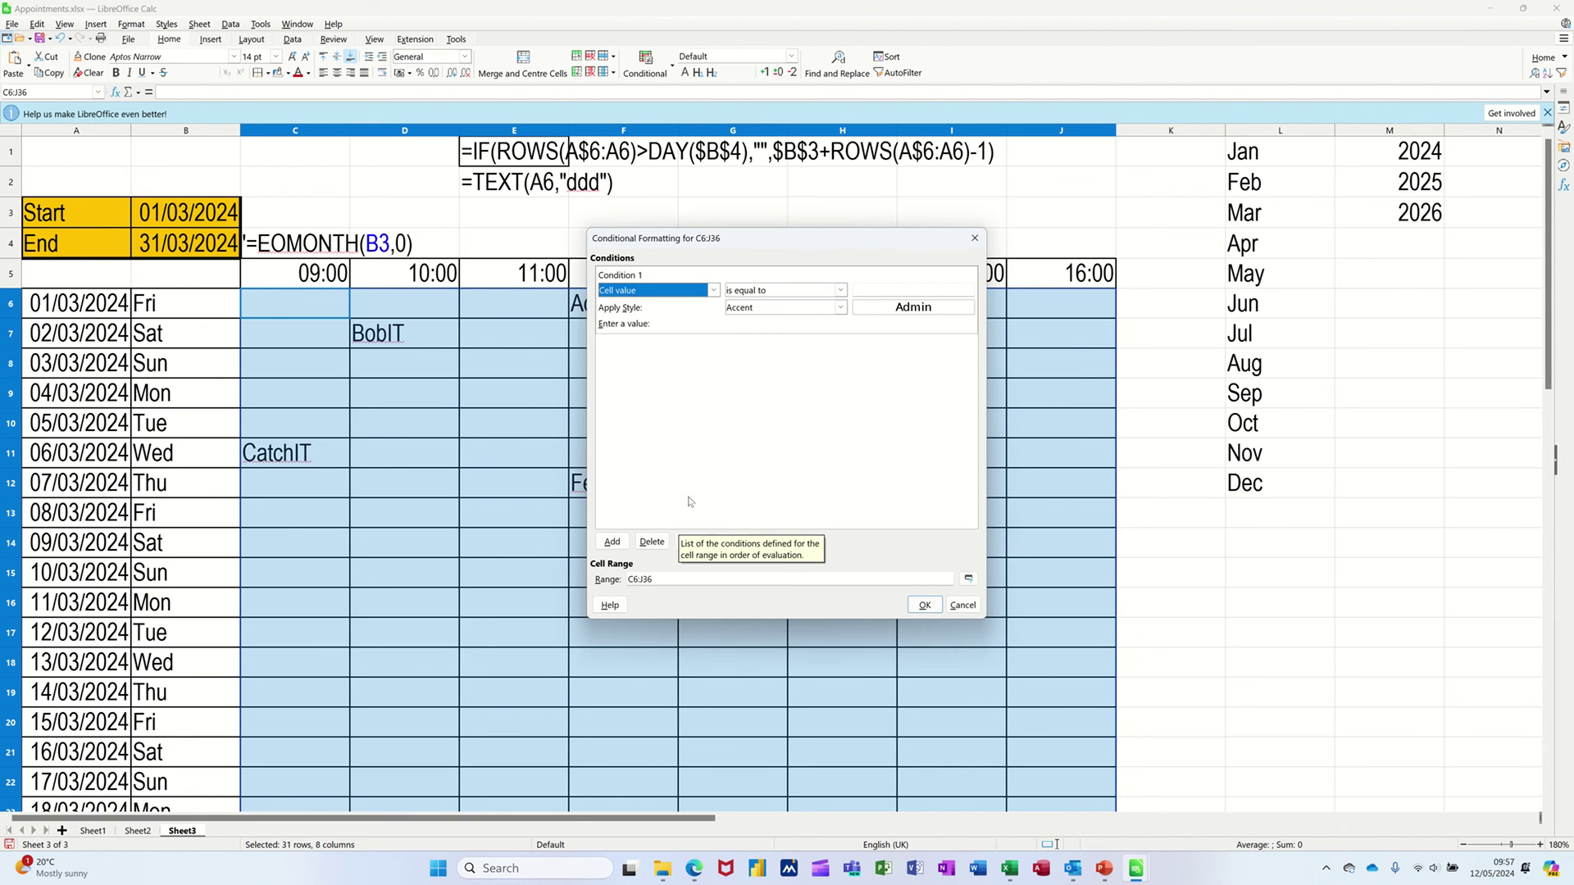
left_click(713, 291)
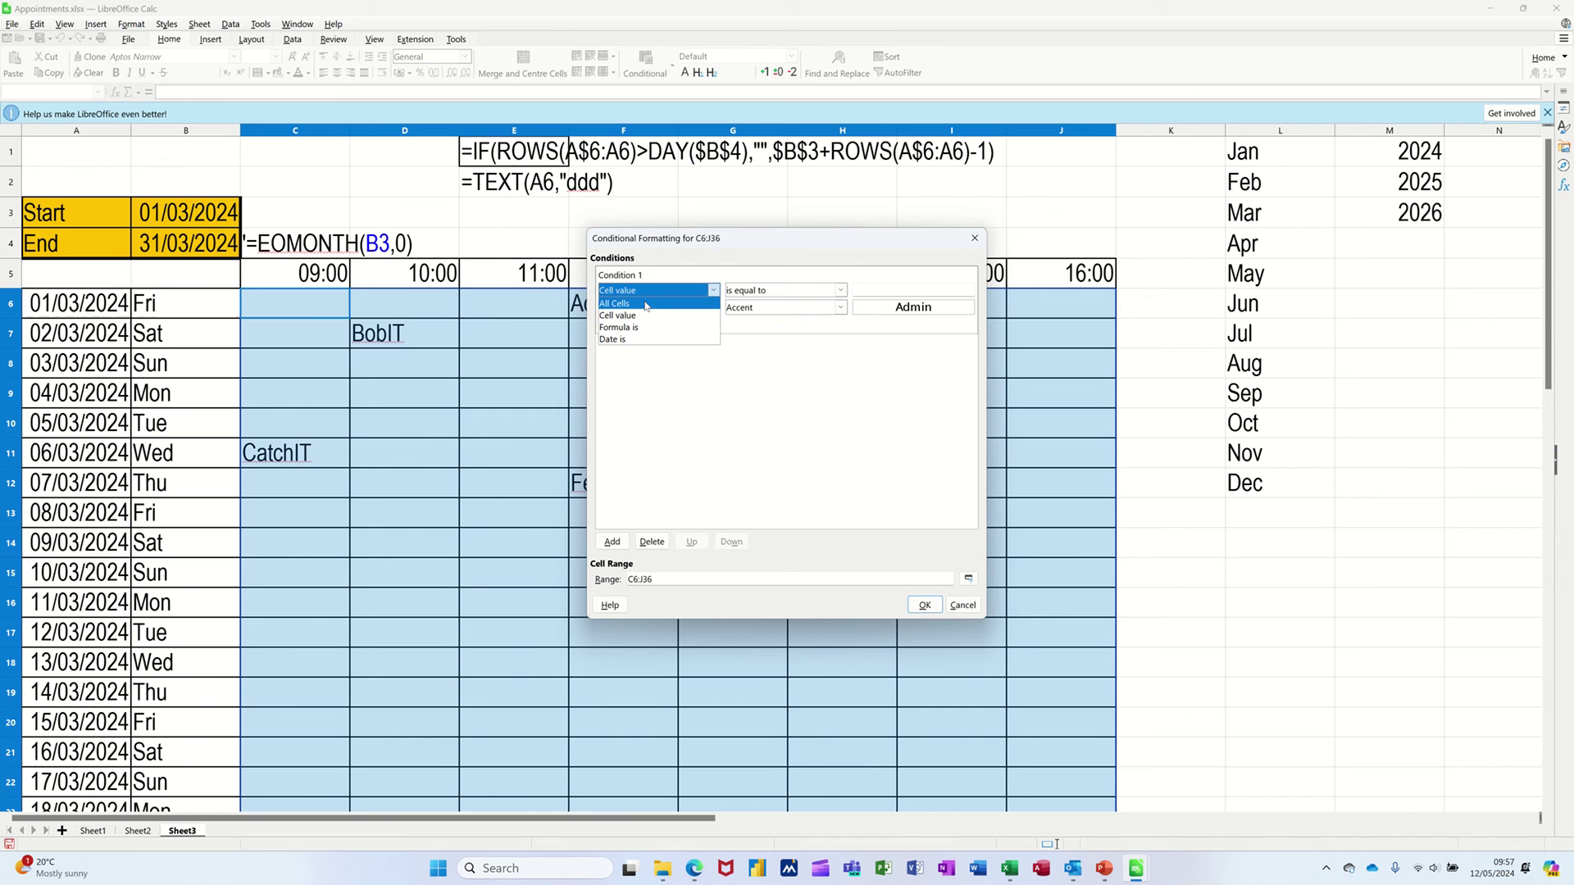
left_click(636, 327)
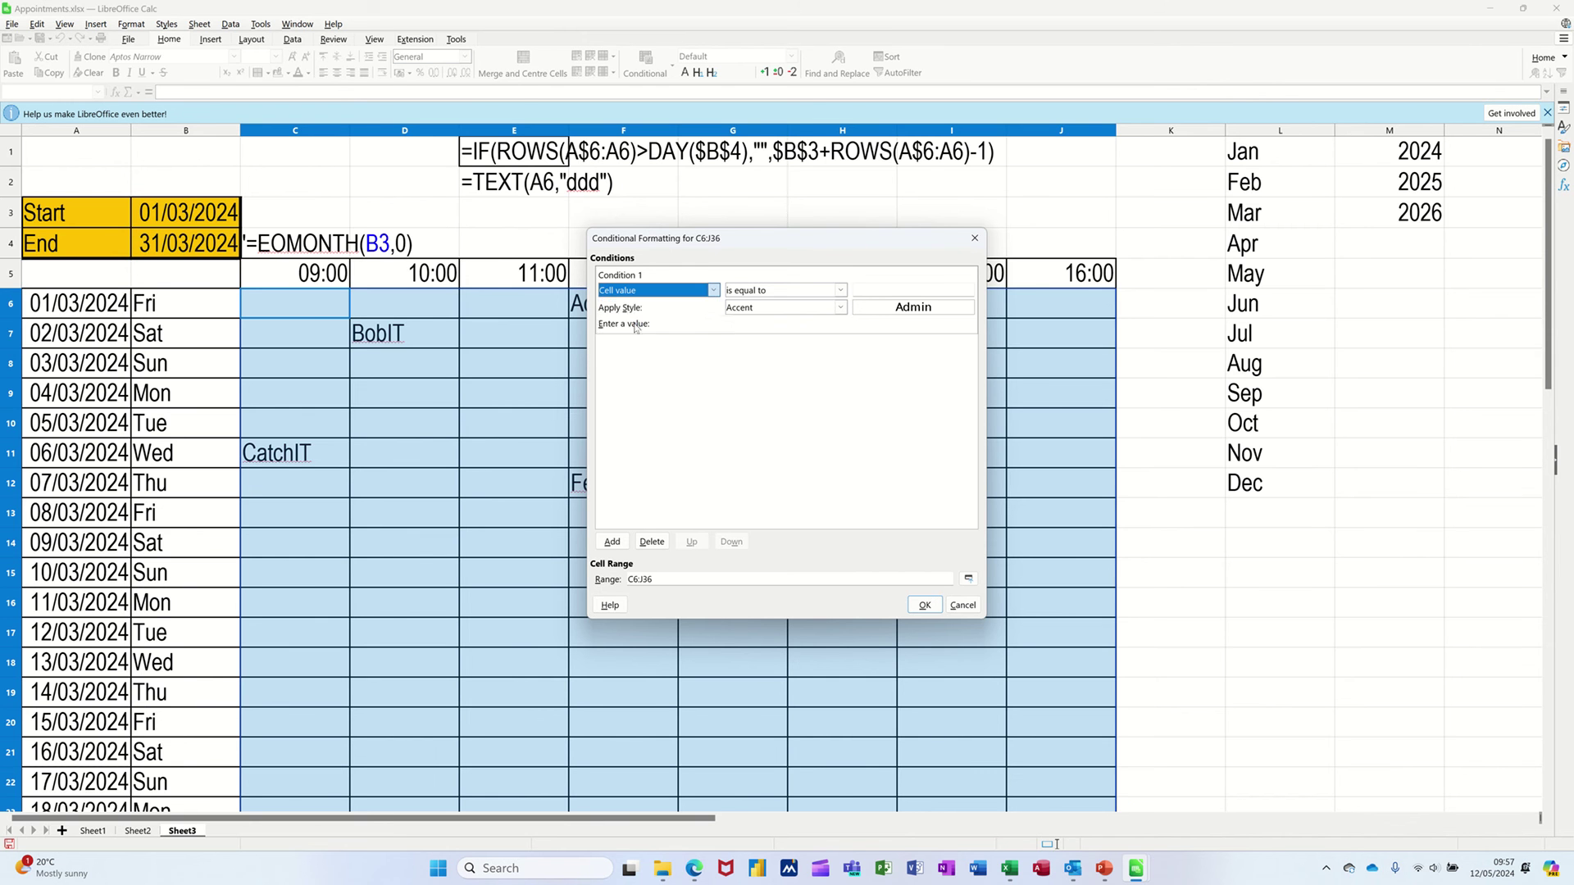
Step: Set the condition to OR($B6="Sat",$B6="Sun") with the green Good style and confirm
left_click(756, 289)
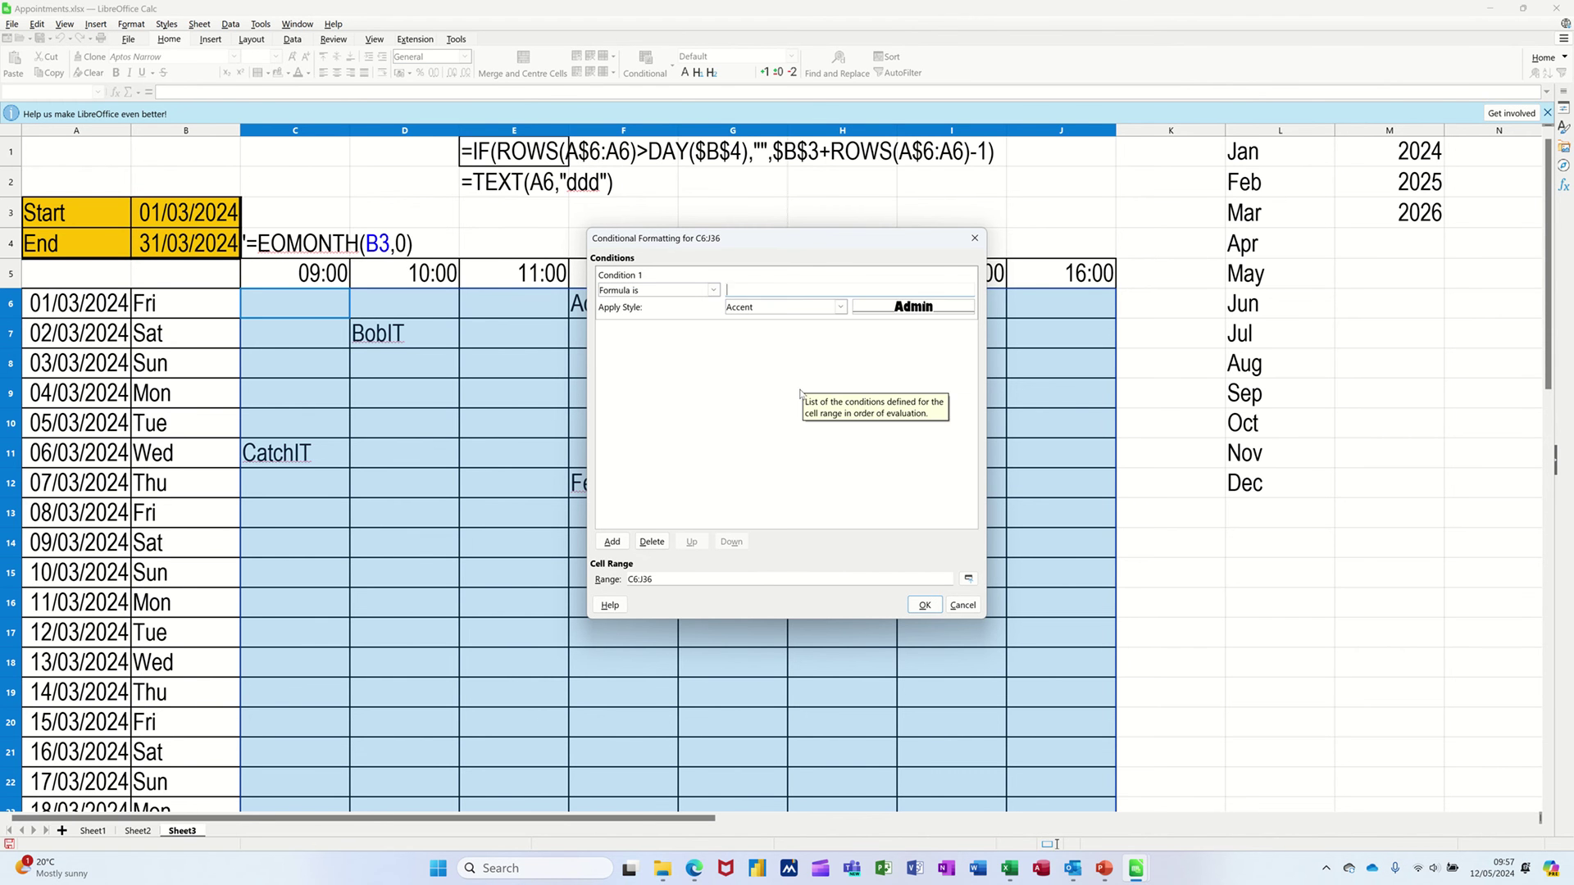
type("OR(")
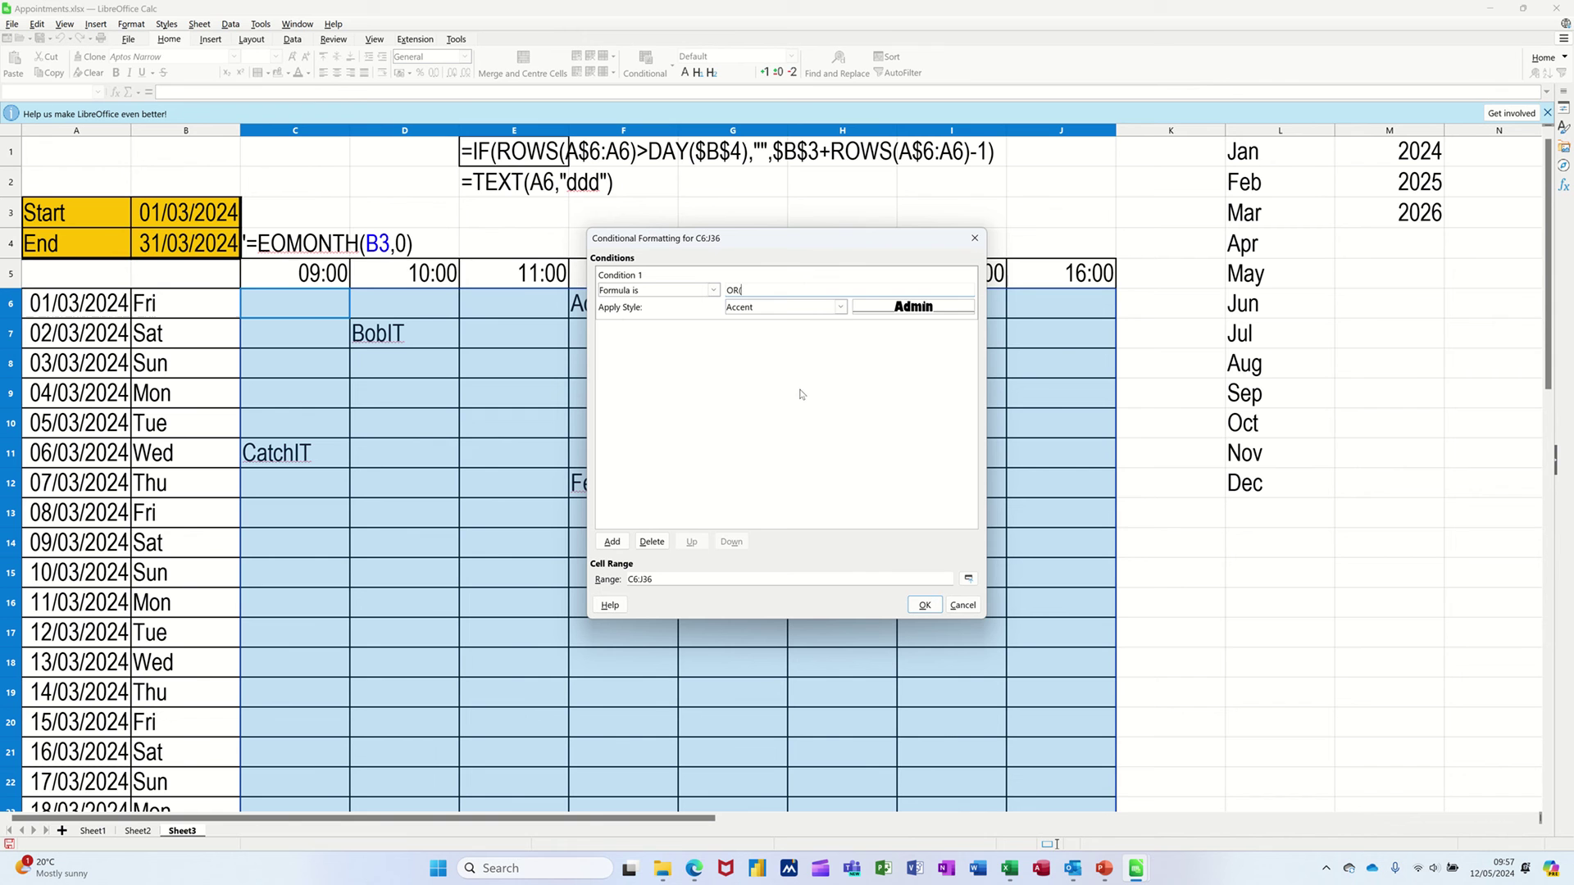
left_click(154, 305)
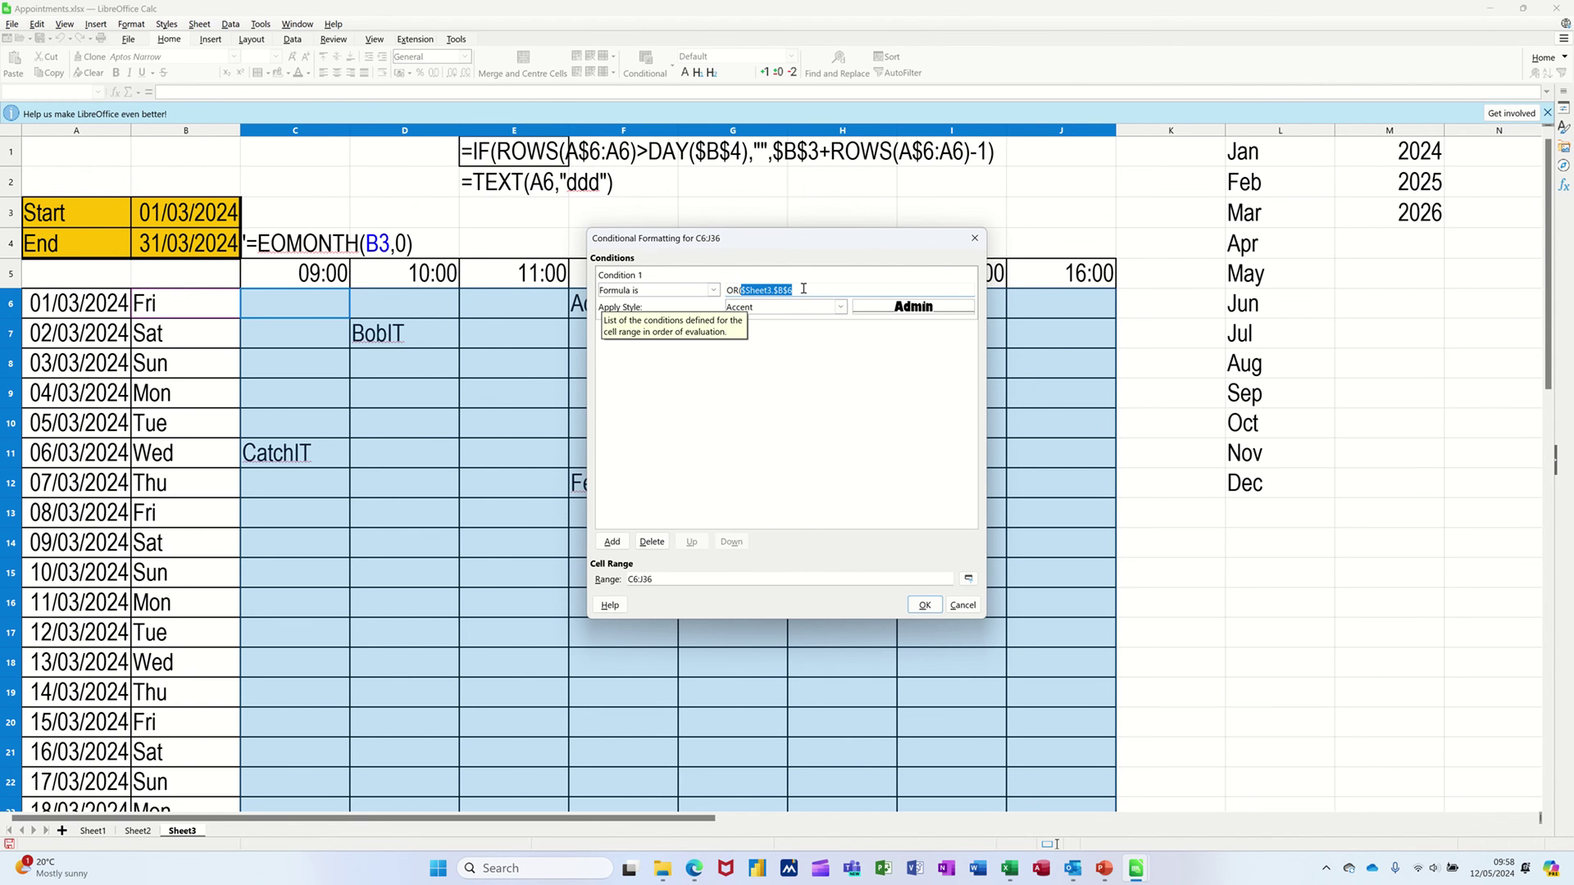
key("BackSpace")
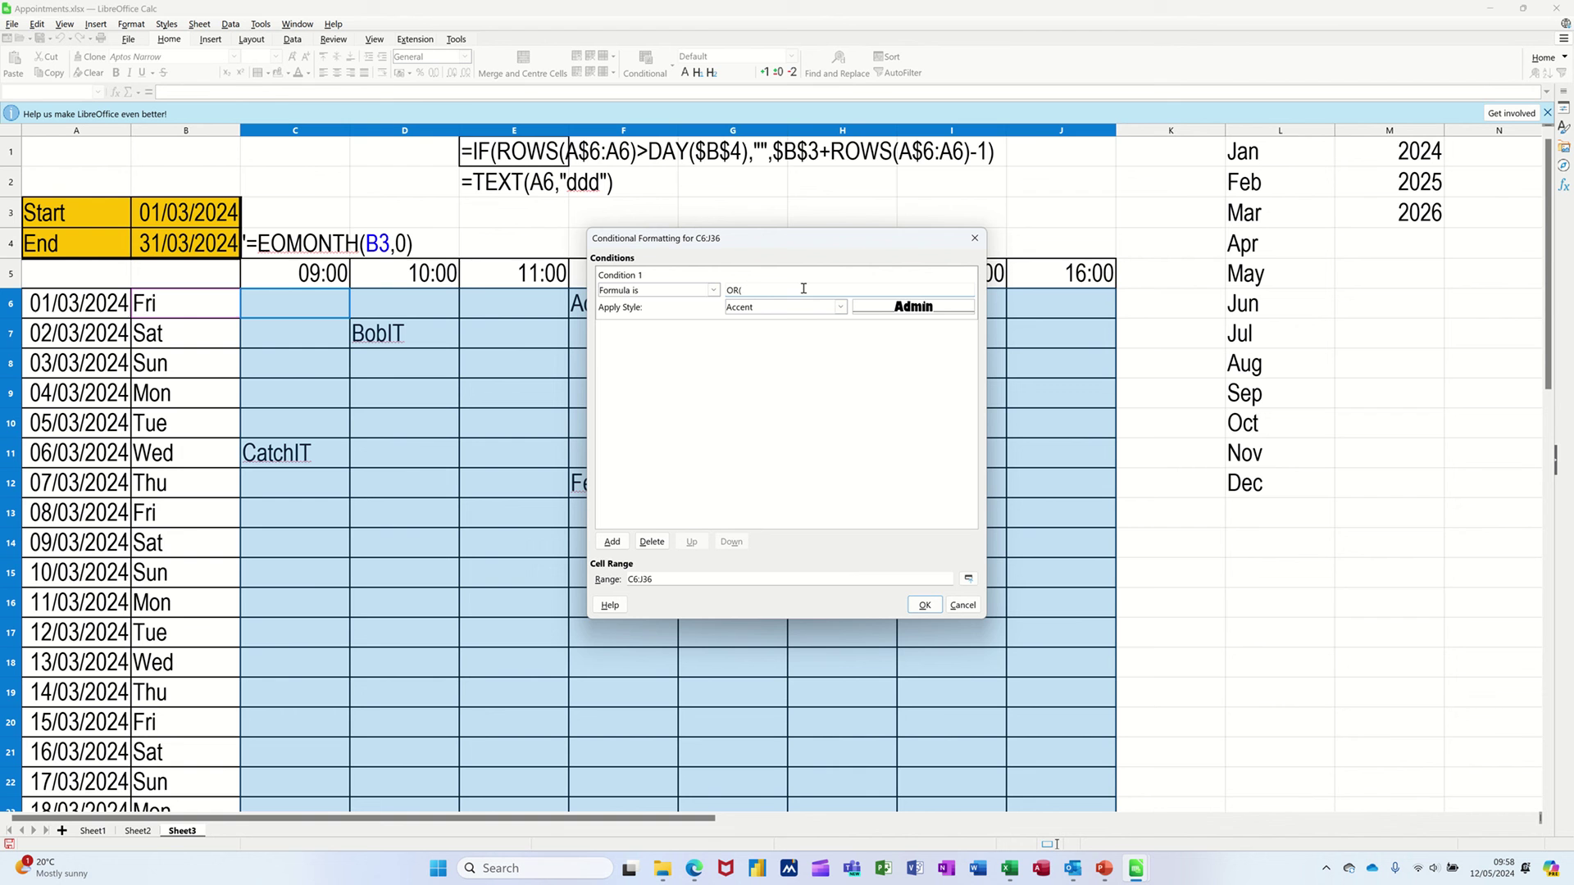
type("$b6=\"Sat\"")
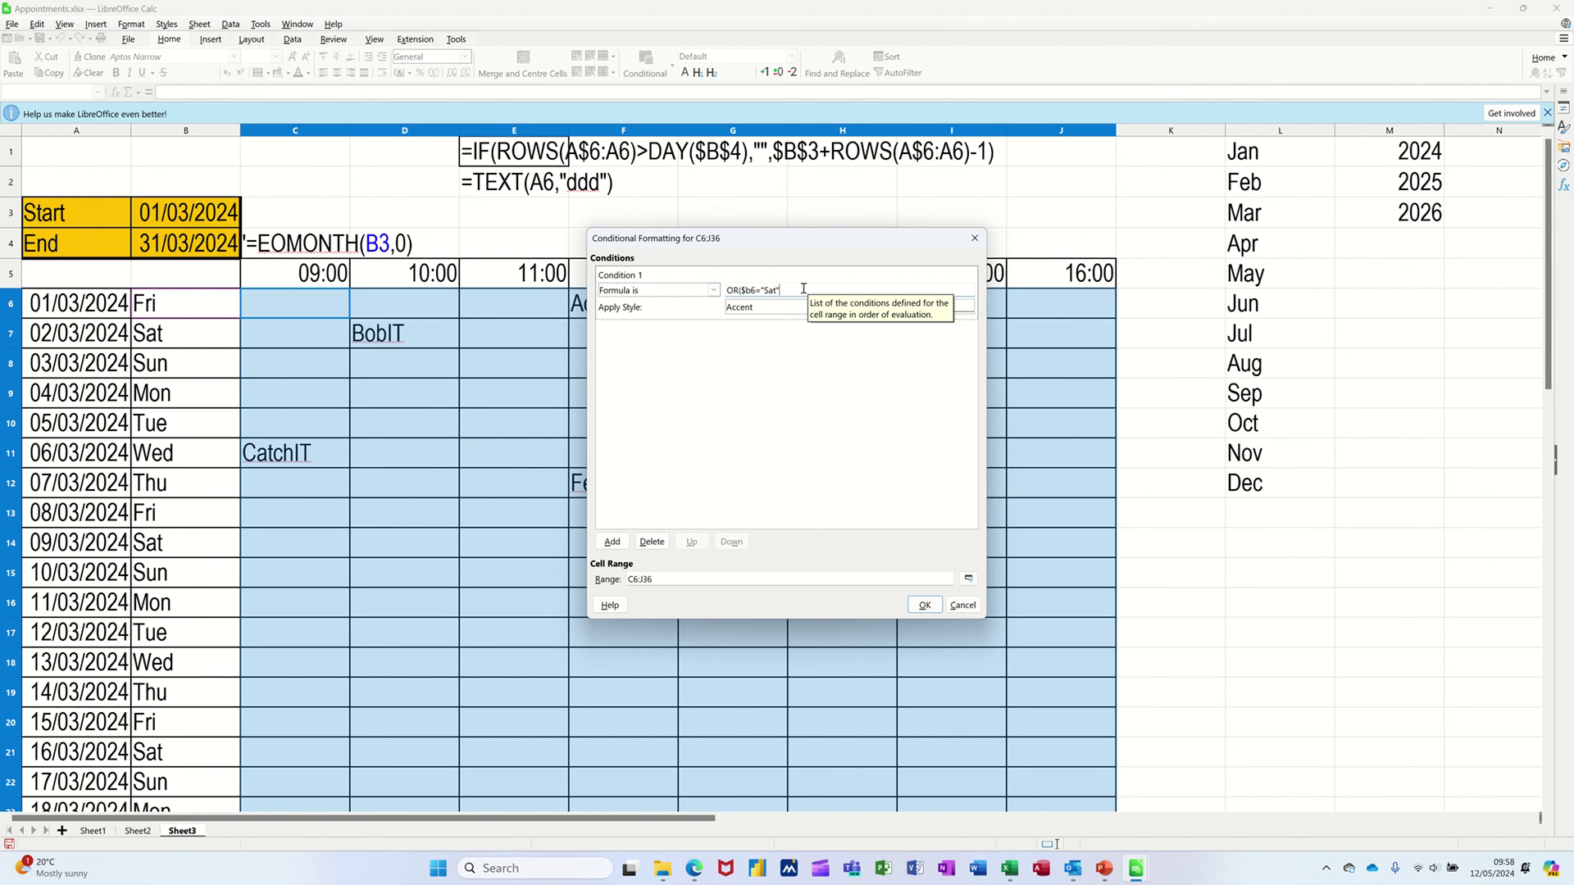
type(",$b6")
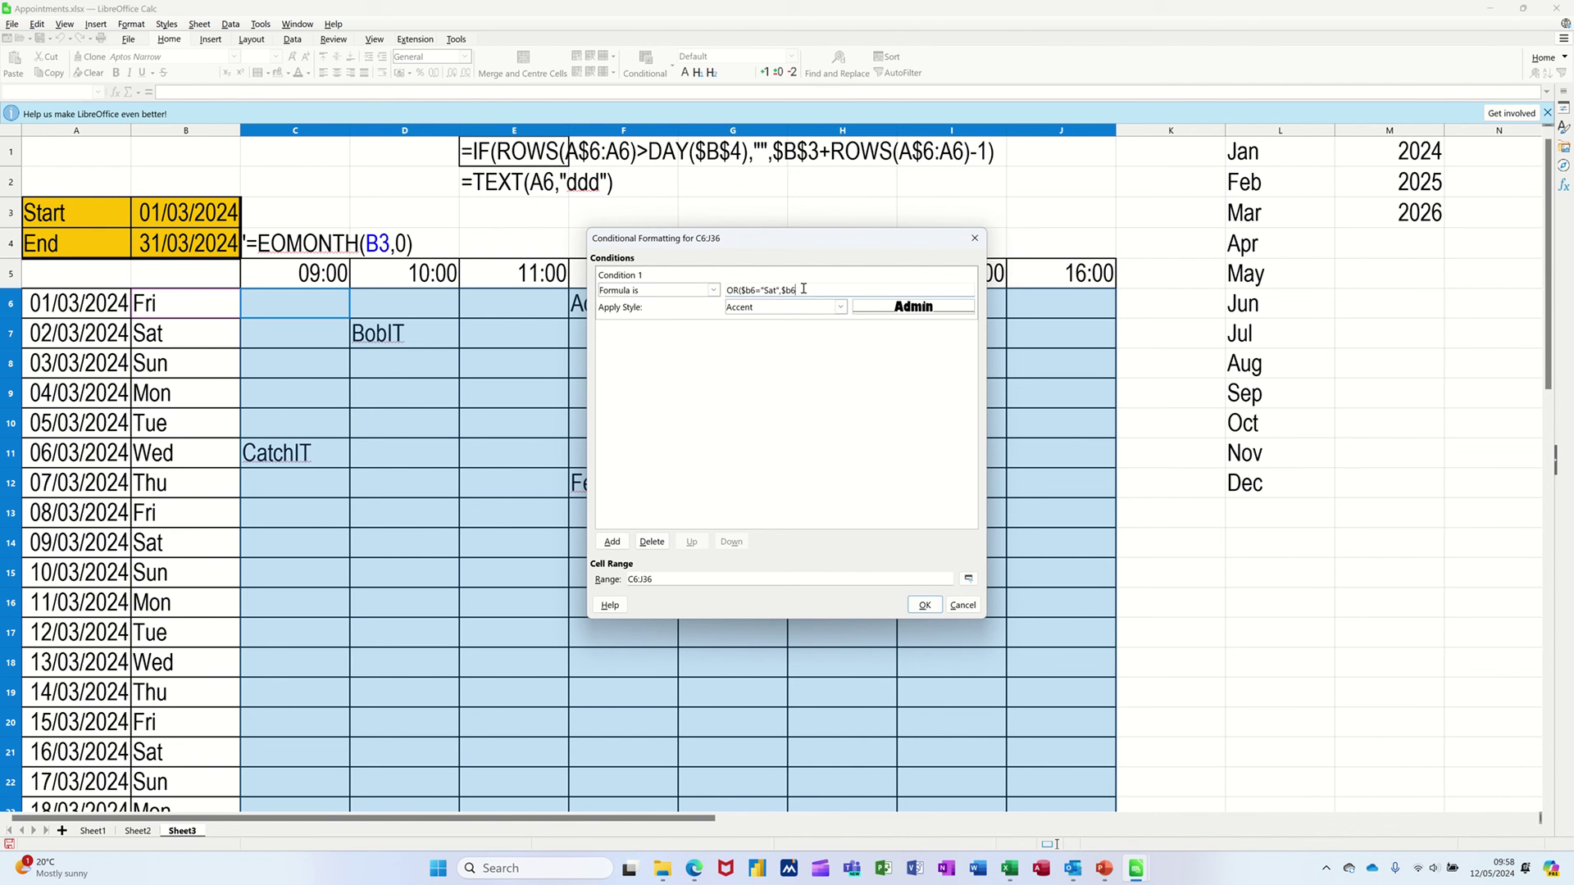
type("=\"Sun")
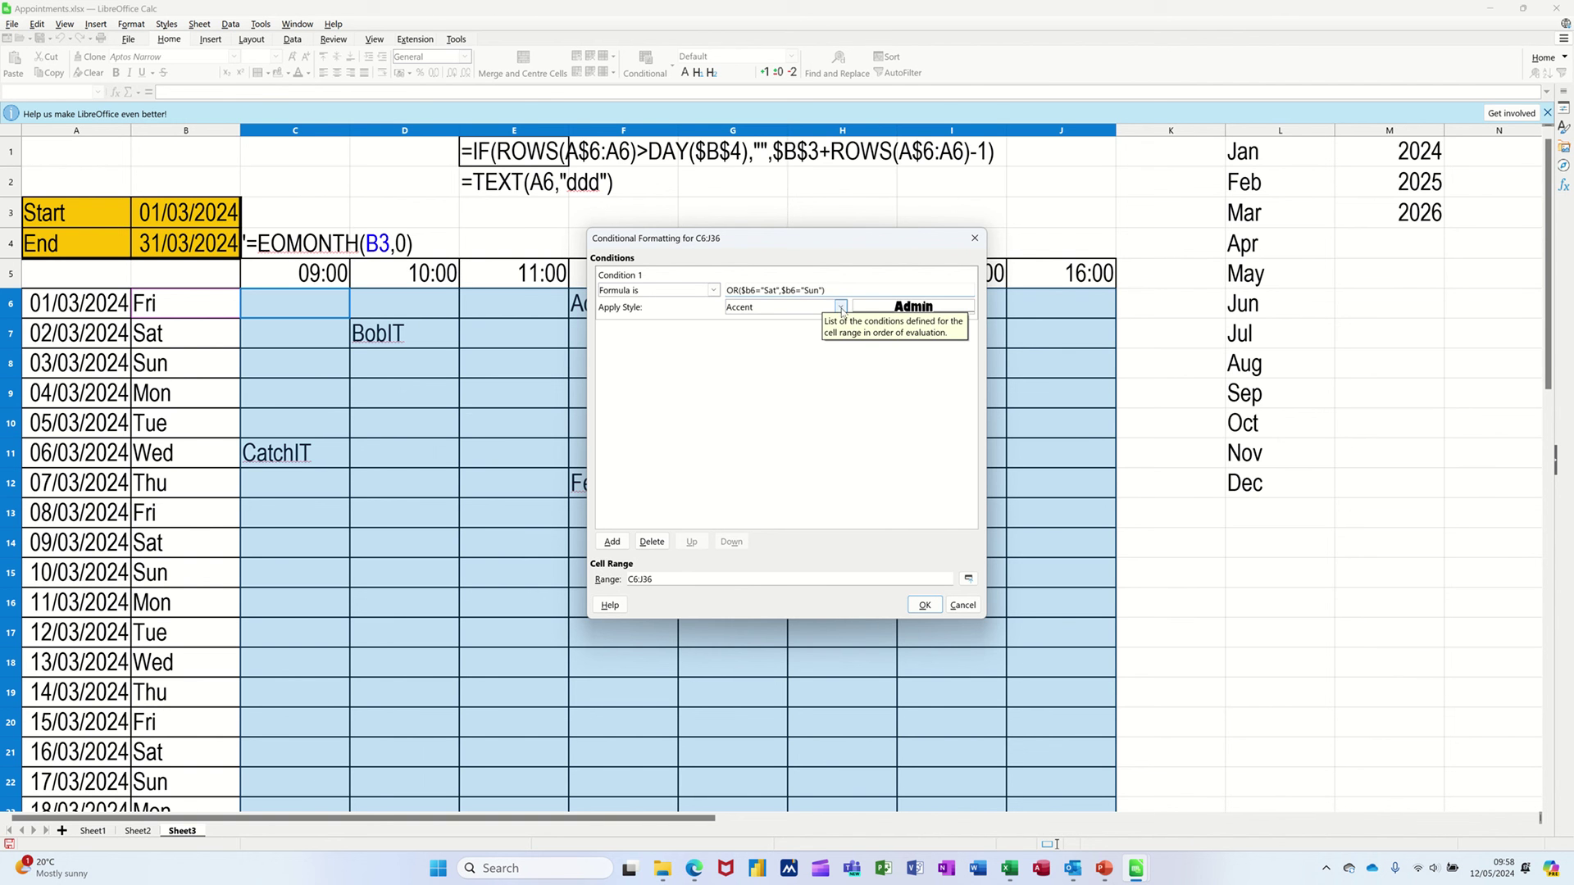
left_click(841, 307)
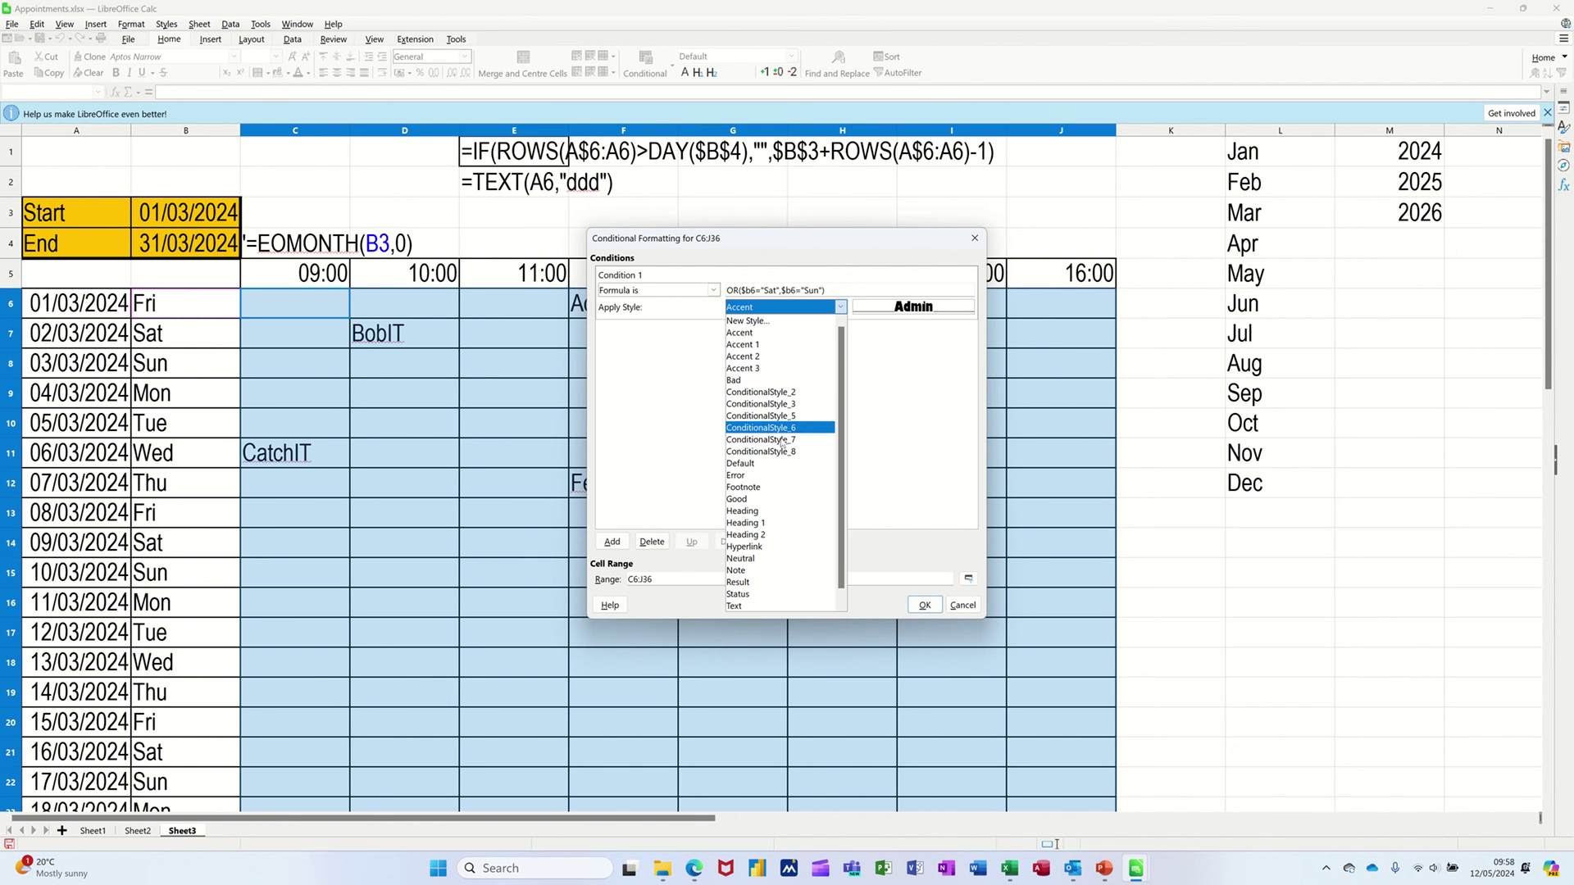
left_click(771, 499)
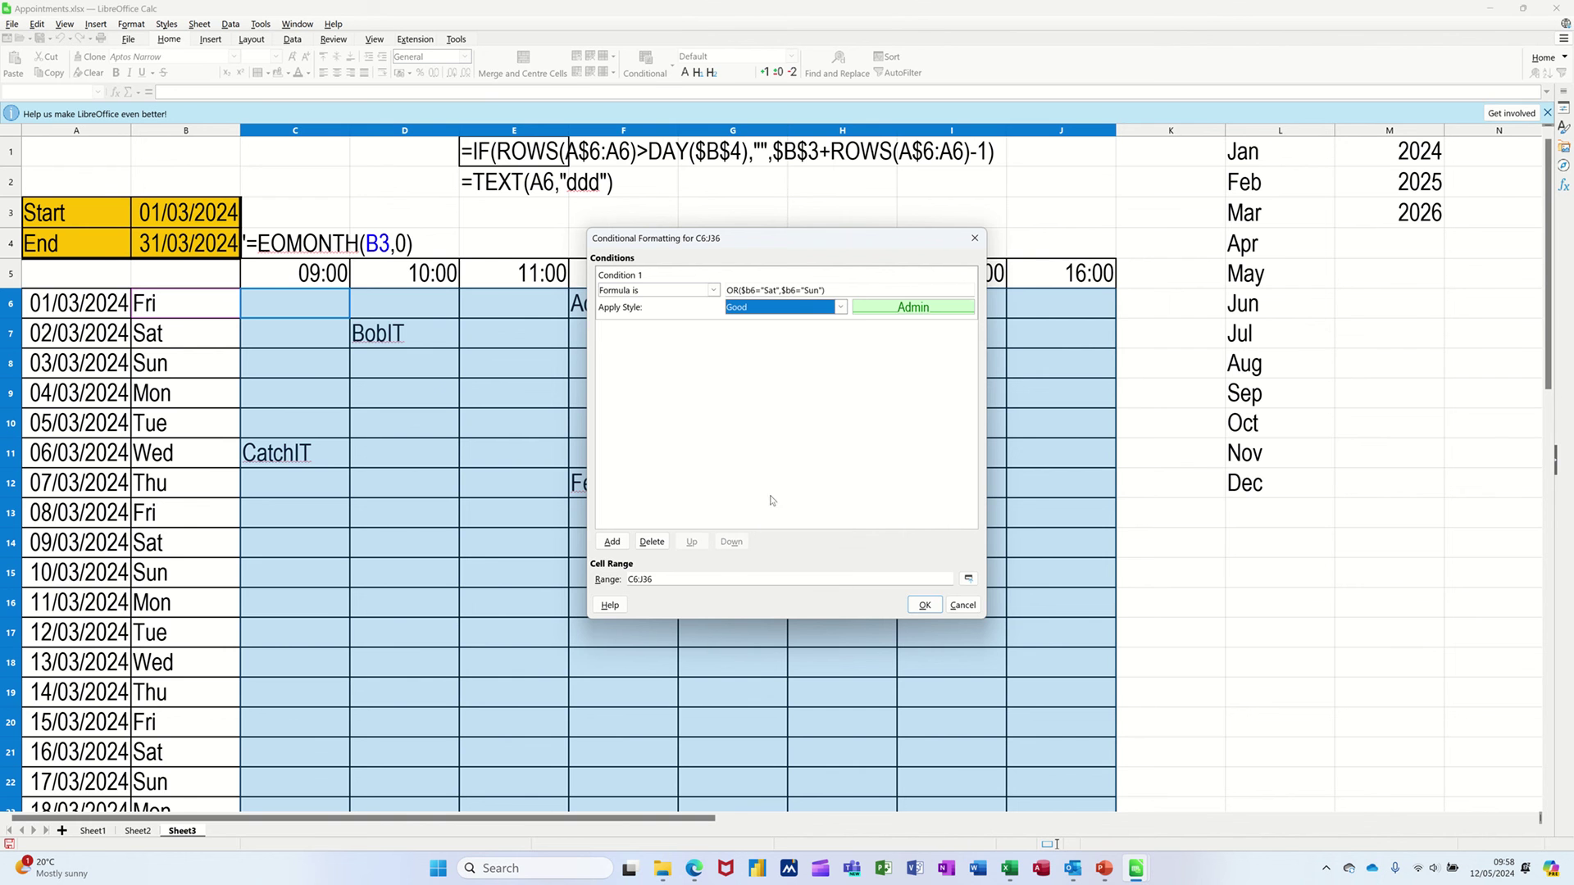
left_click(922, 608)
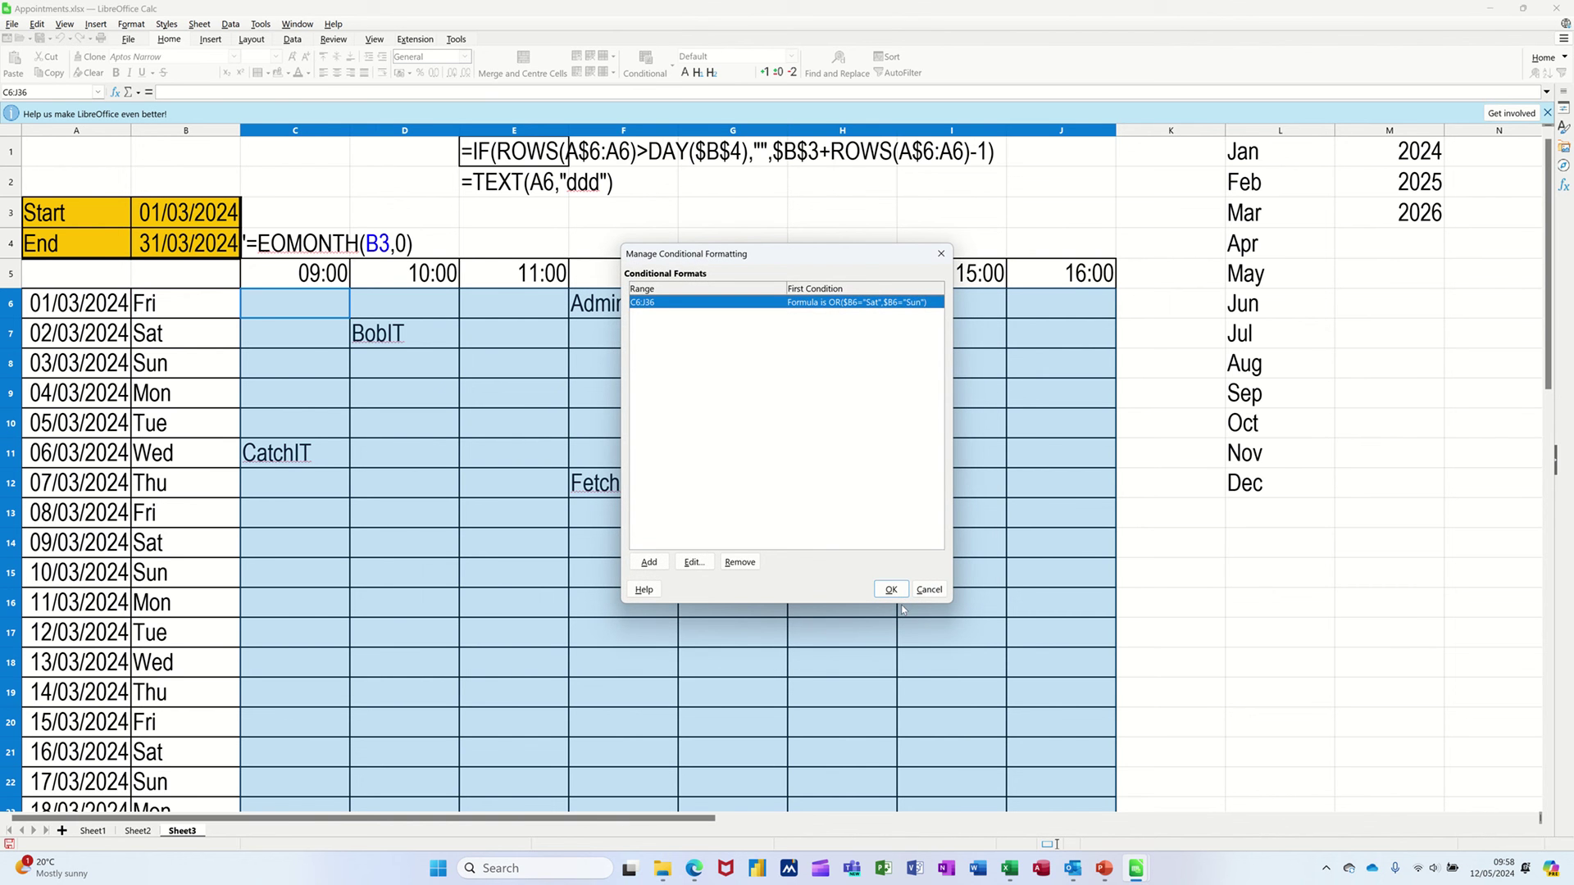
Step: Apply the weekend shading rule and set Start in B3 to 1/01/2024
left_click(892, 589)
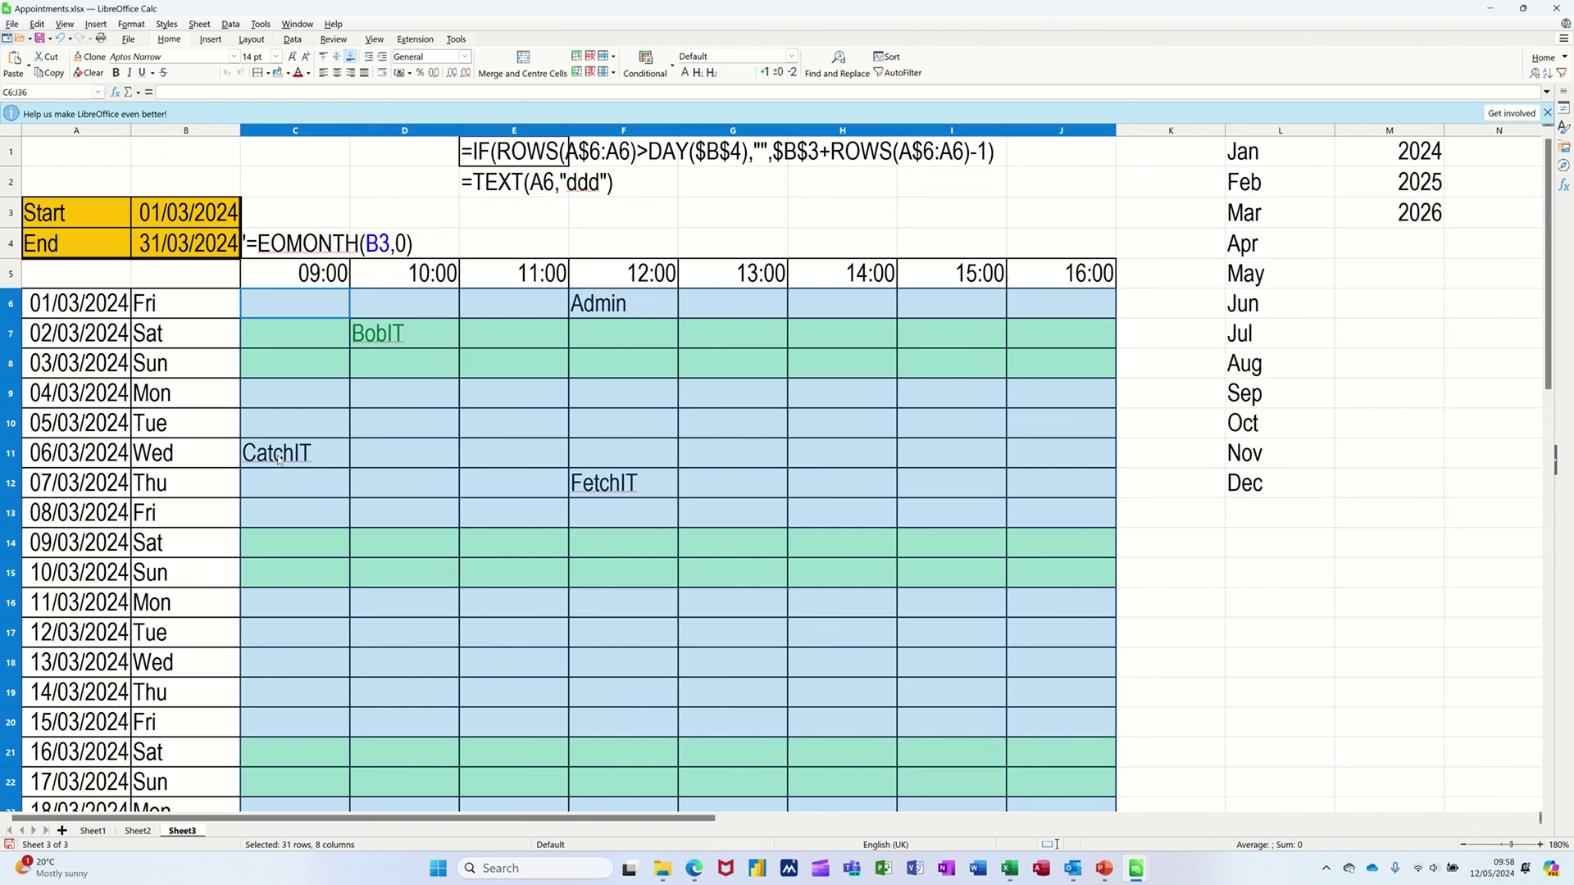
left_click(187, 214)
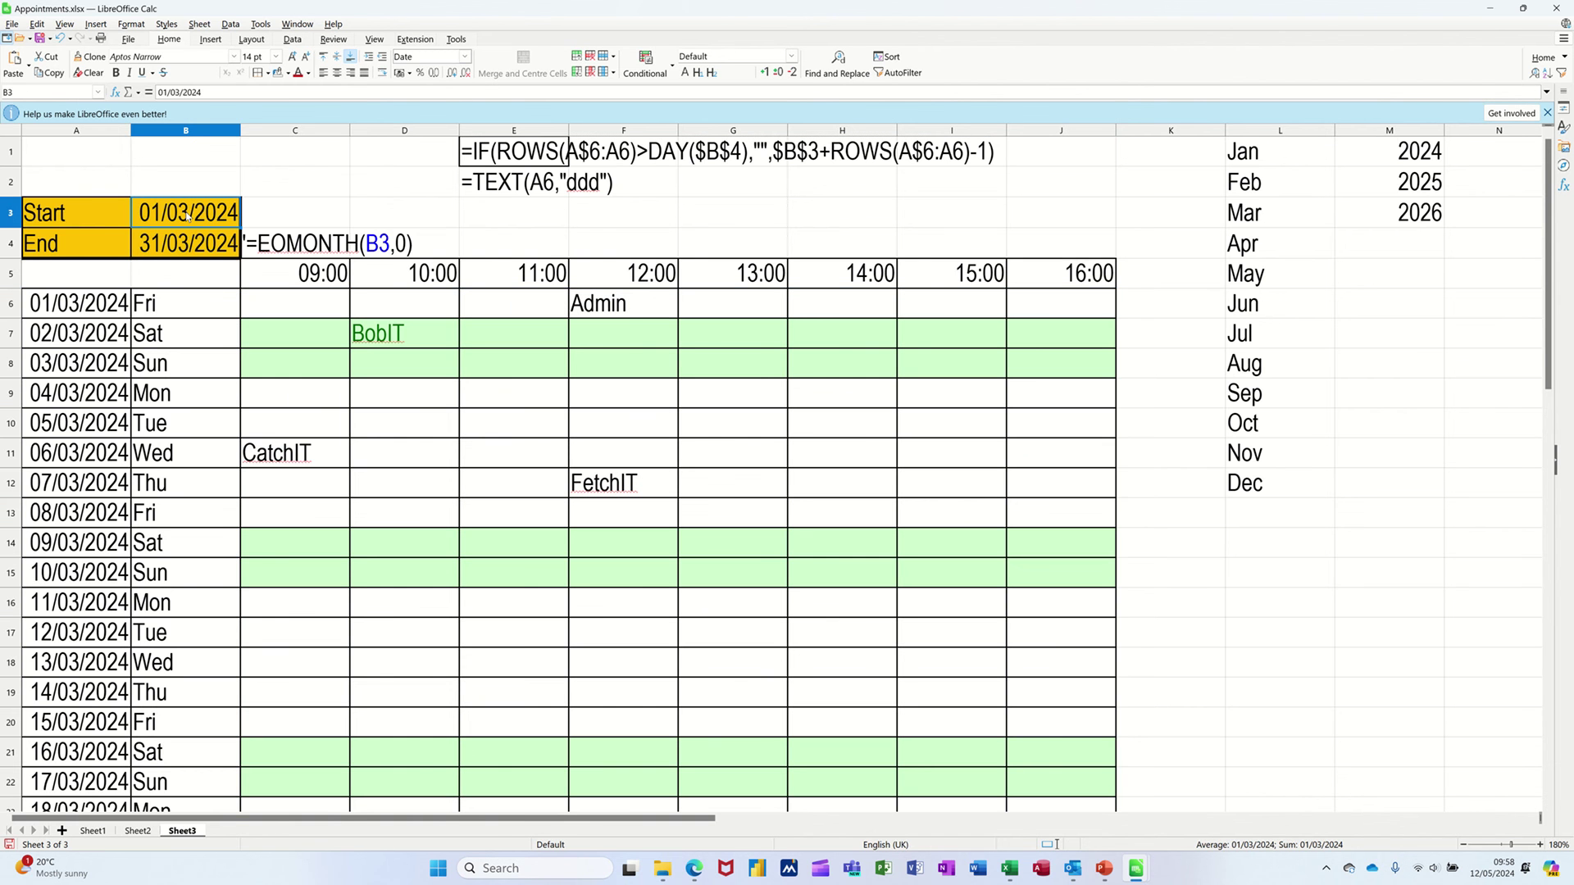
type("1/01/2024")
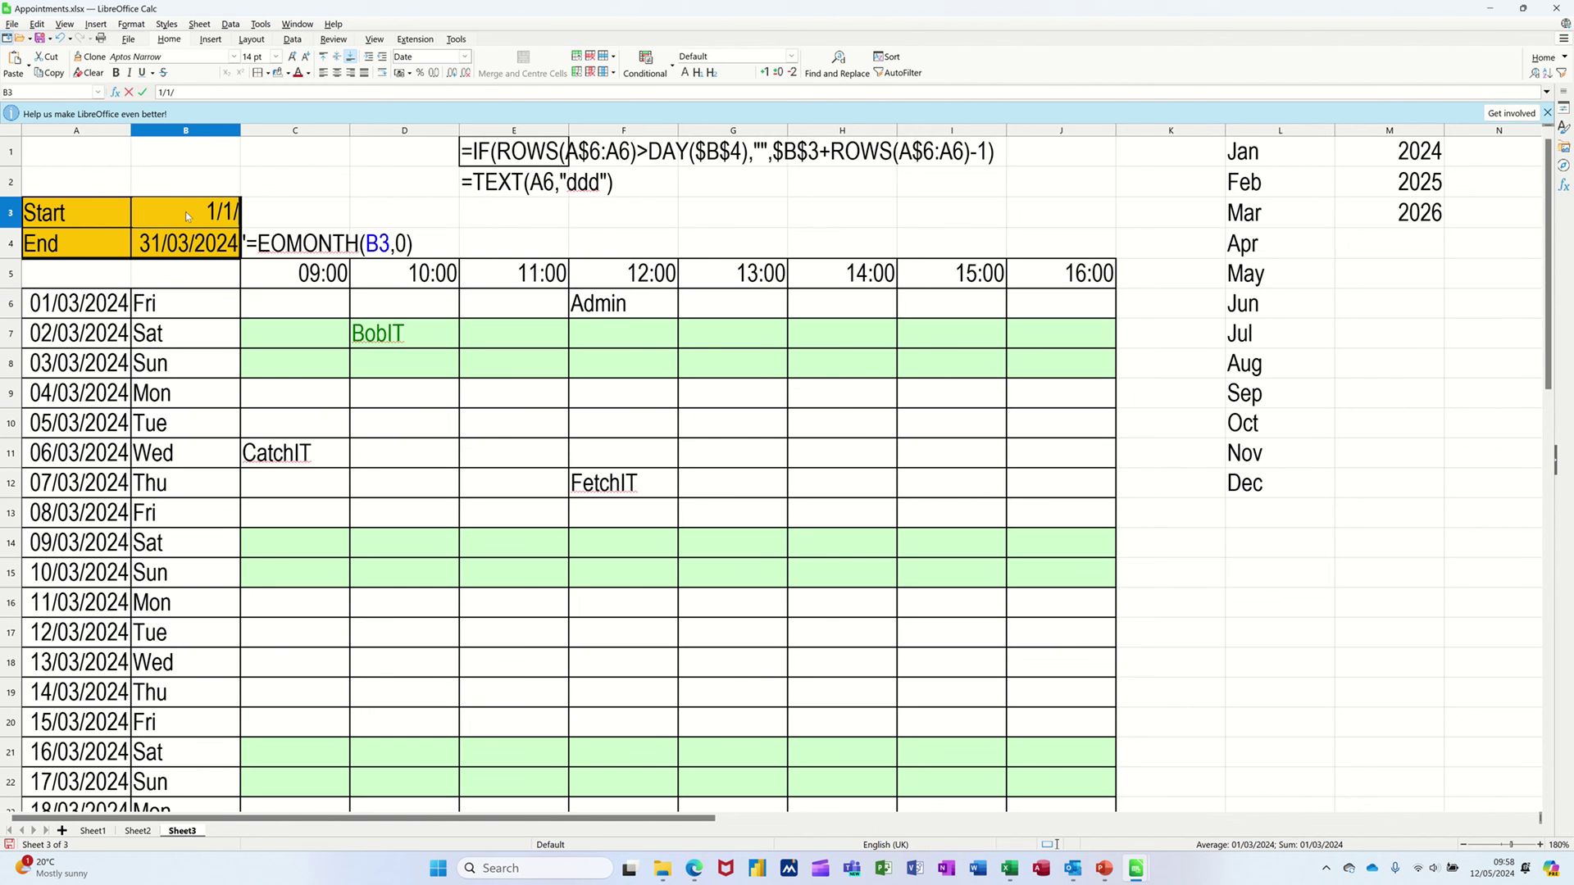
key("Return")
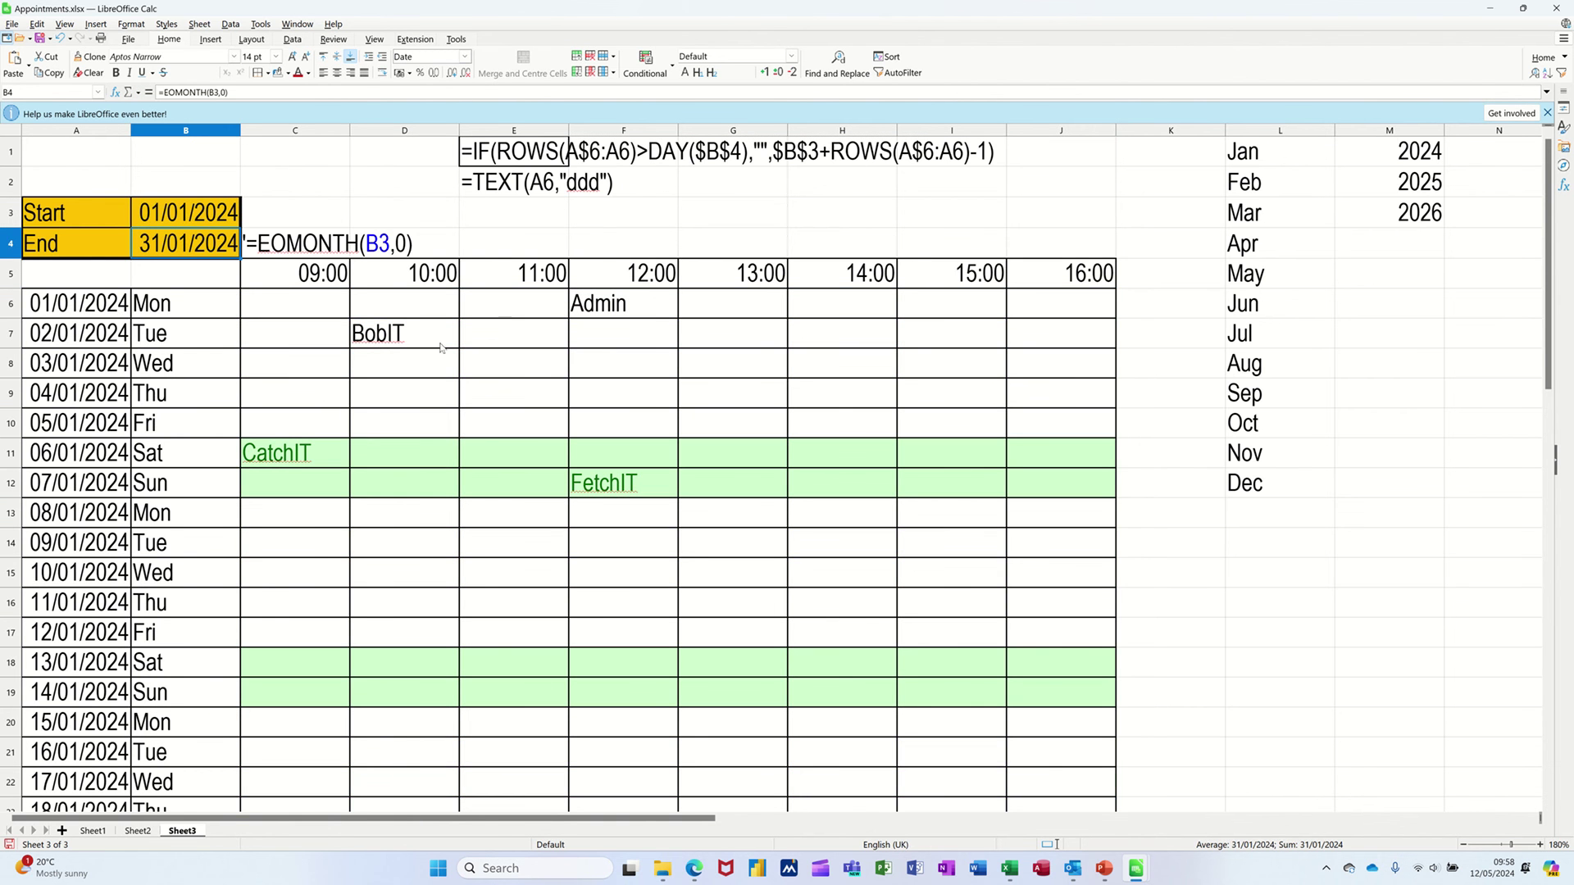
Step: Clear the CatchIT and FetchIT entries from the 06–07/01 weekend rows
left_click_drag(292, 455, 601, 484)
key("Delete")
left_click(482, 419)
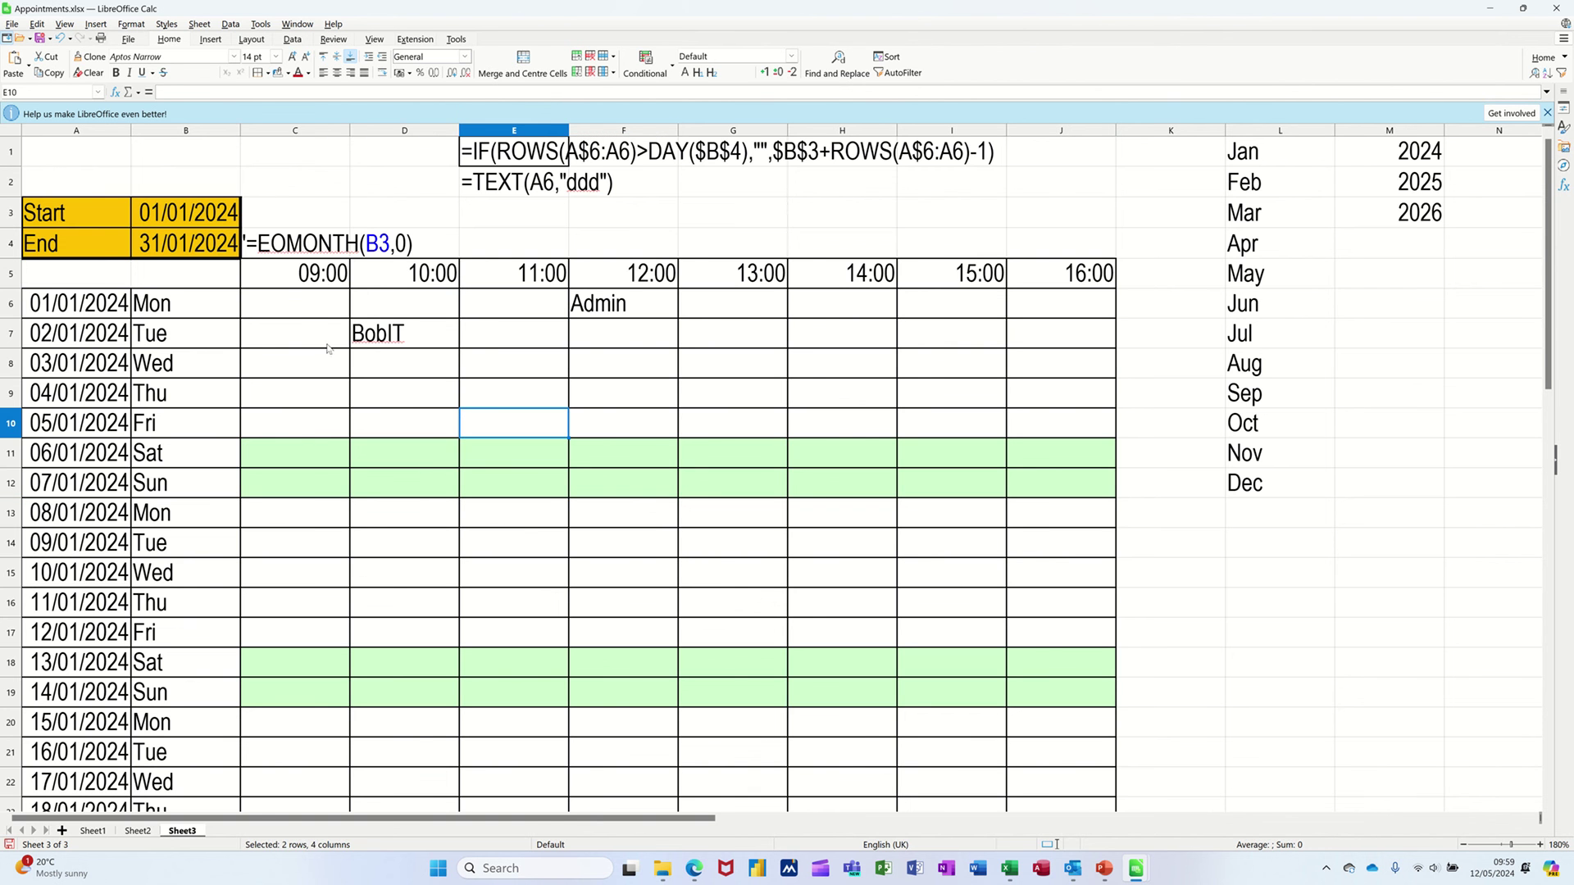
left_click_drag(285, 298, 1091, 683)
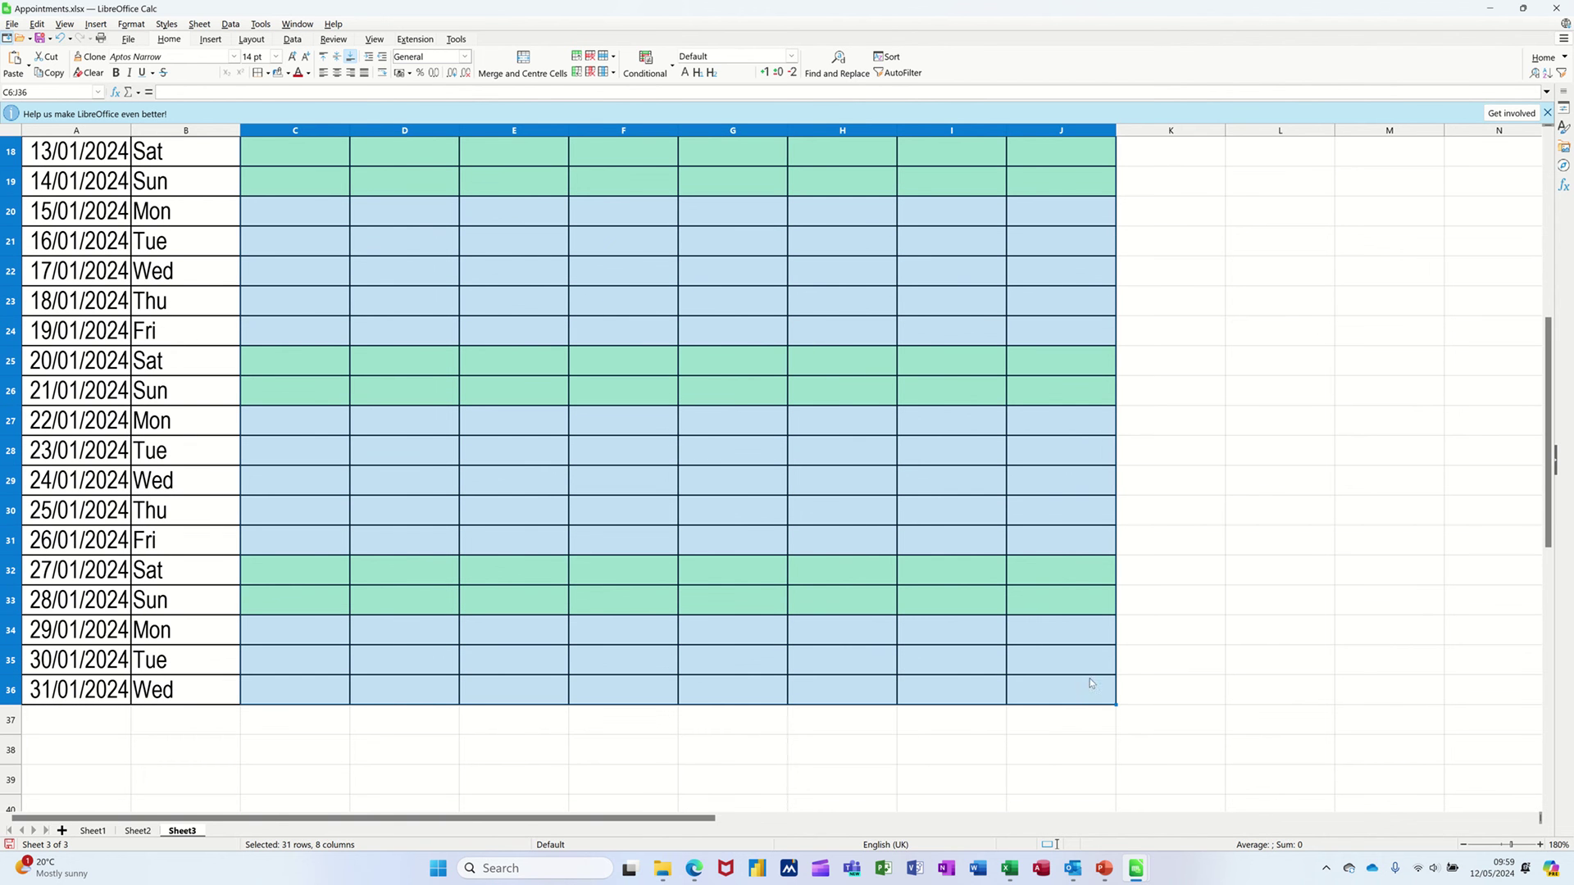
Step: Add a C6:J36 rule: cell value not equal to "" gets the Bad style
left_click(660, 74)
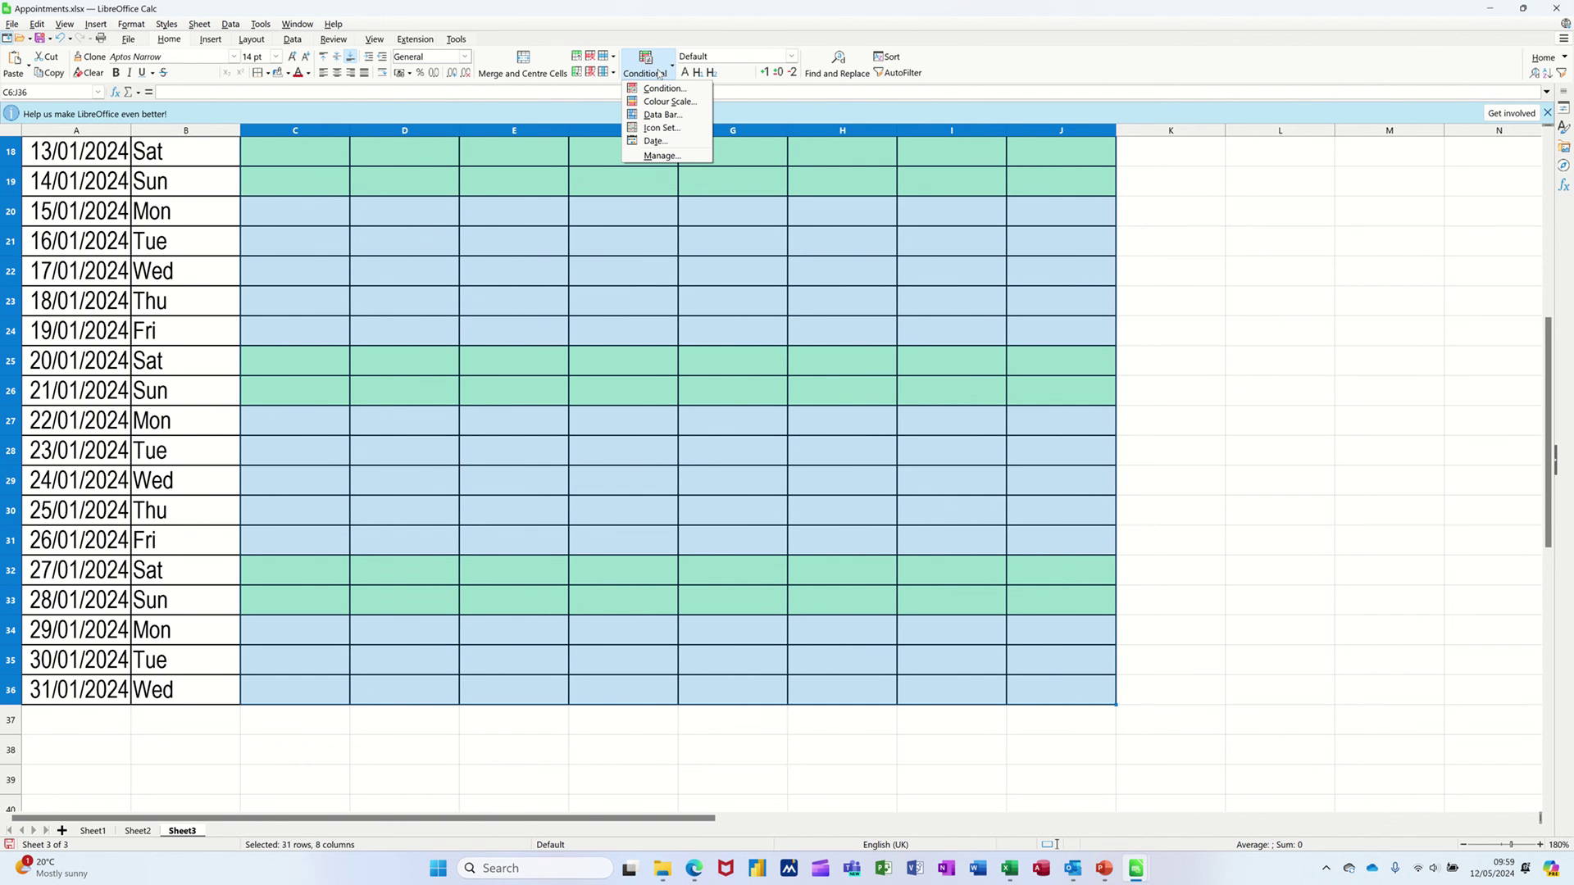
left_click(665, 155)
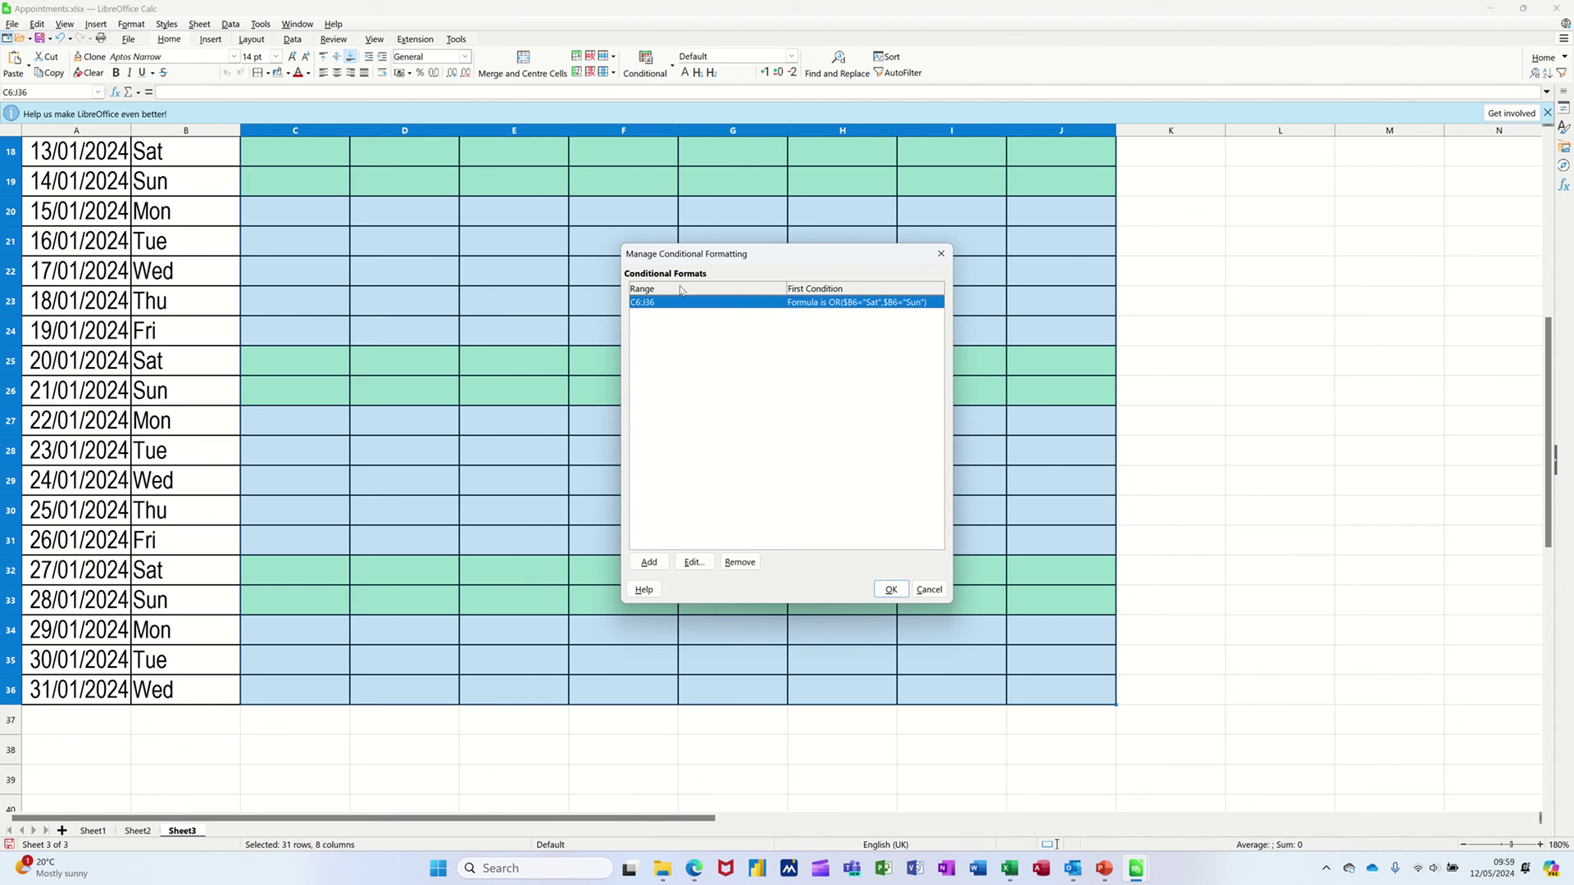
left_click(655, 566)
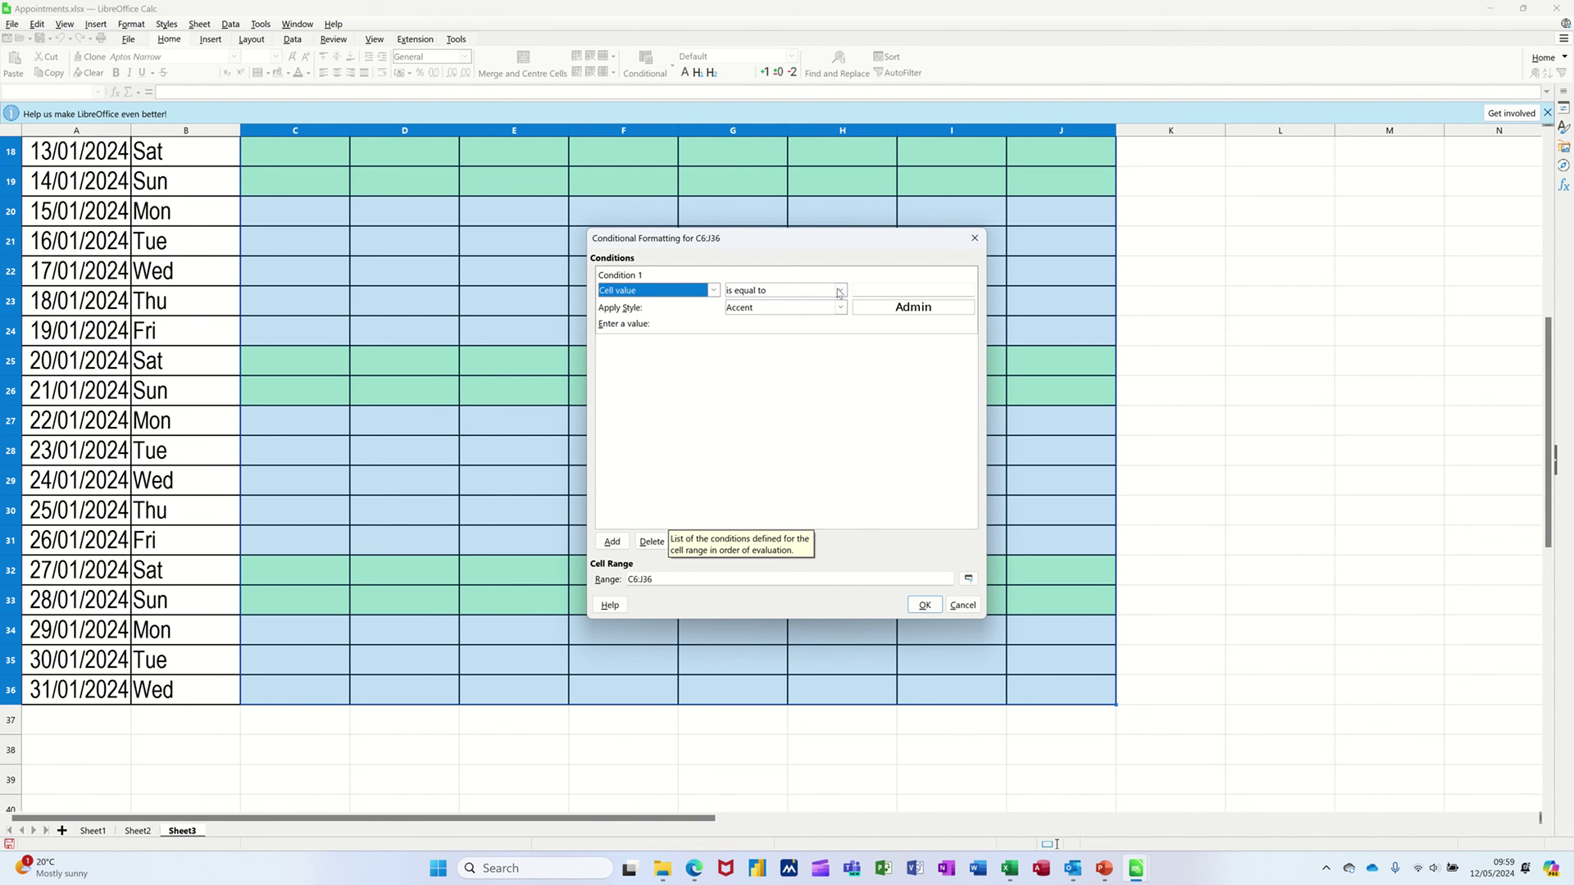
left_click(841, 292)
left_click(841, 292)
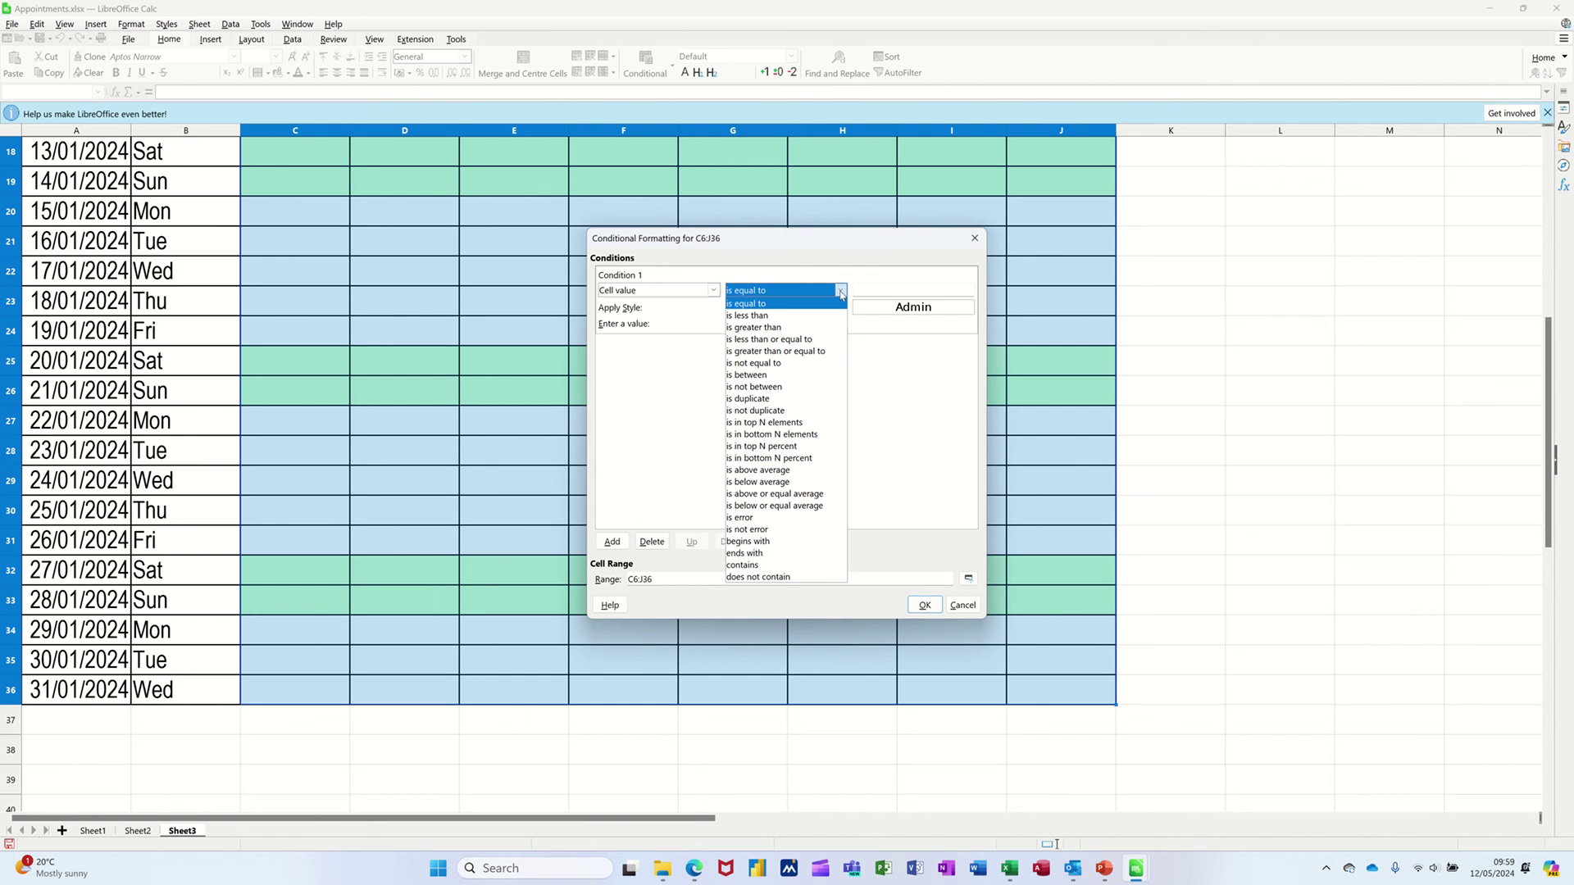
left_click(795, 363)
left_click(873, 290)
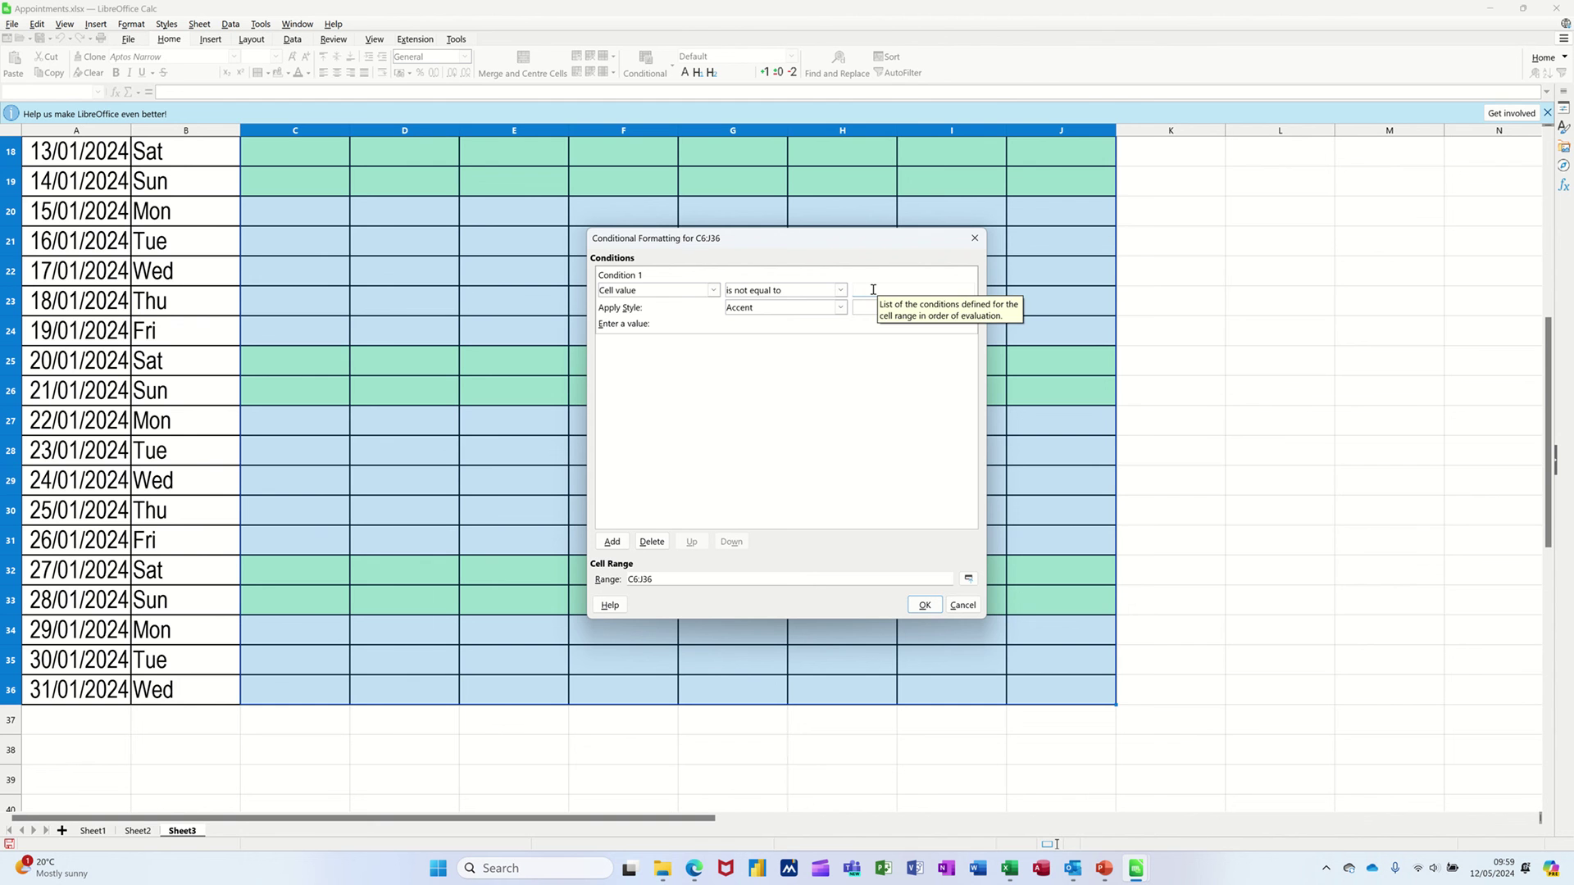
type("\"\"")
left_click(840, 308)
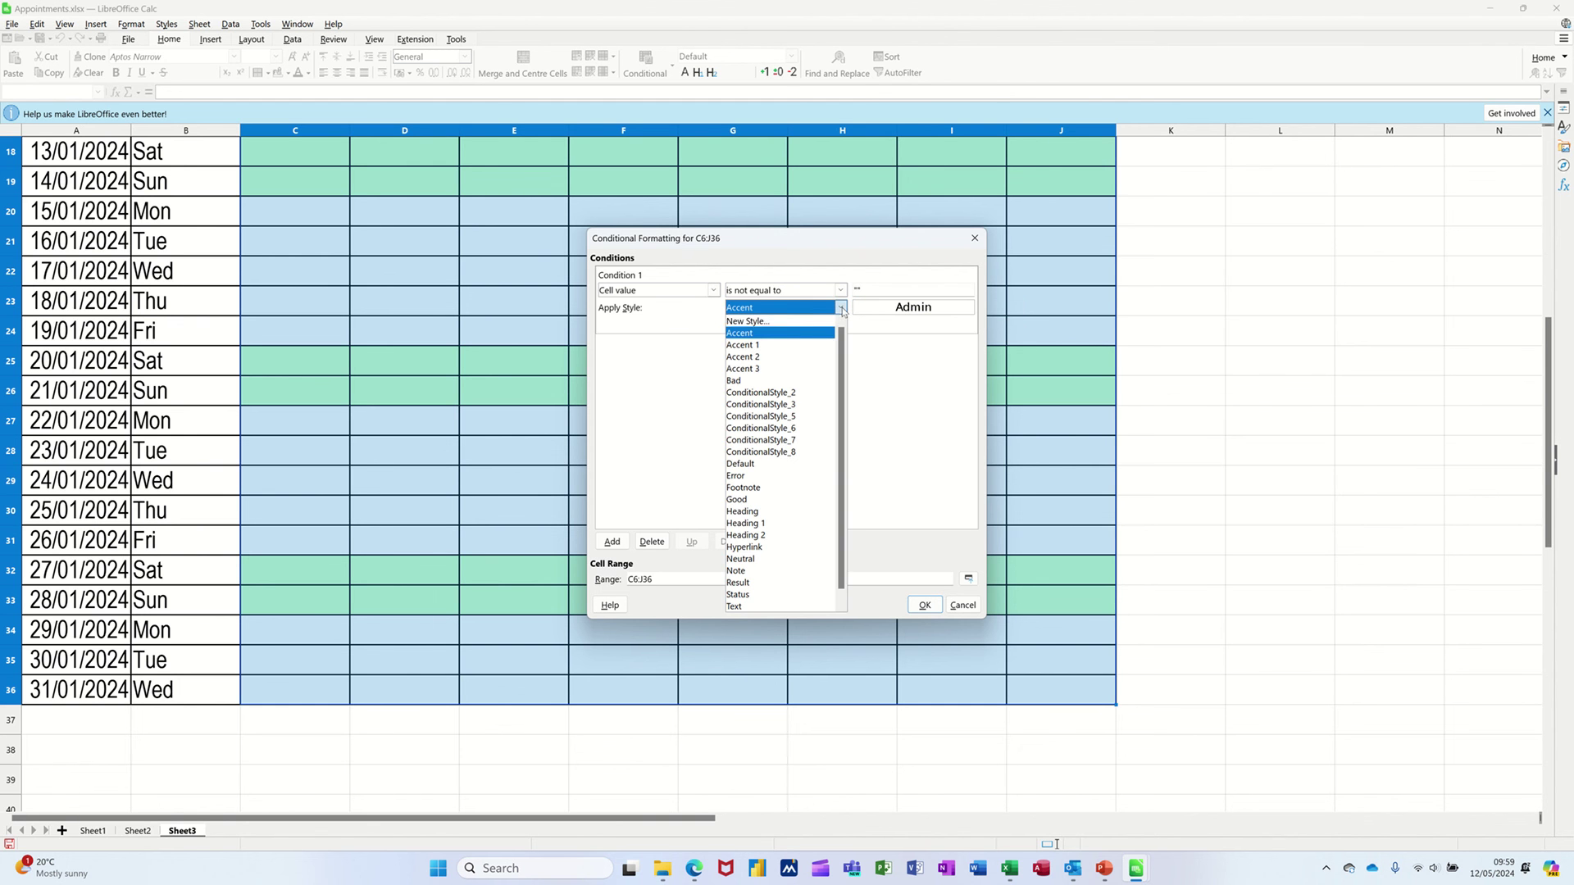
left_click(769, 381)
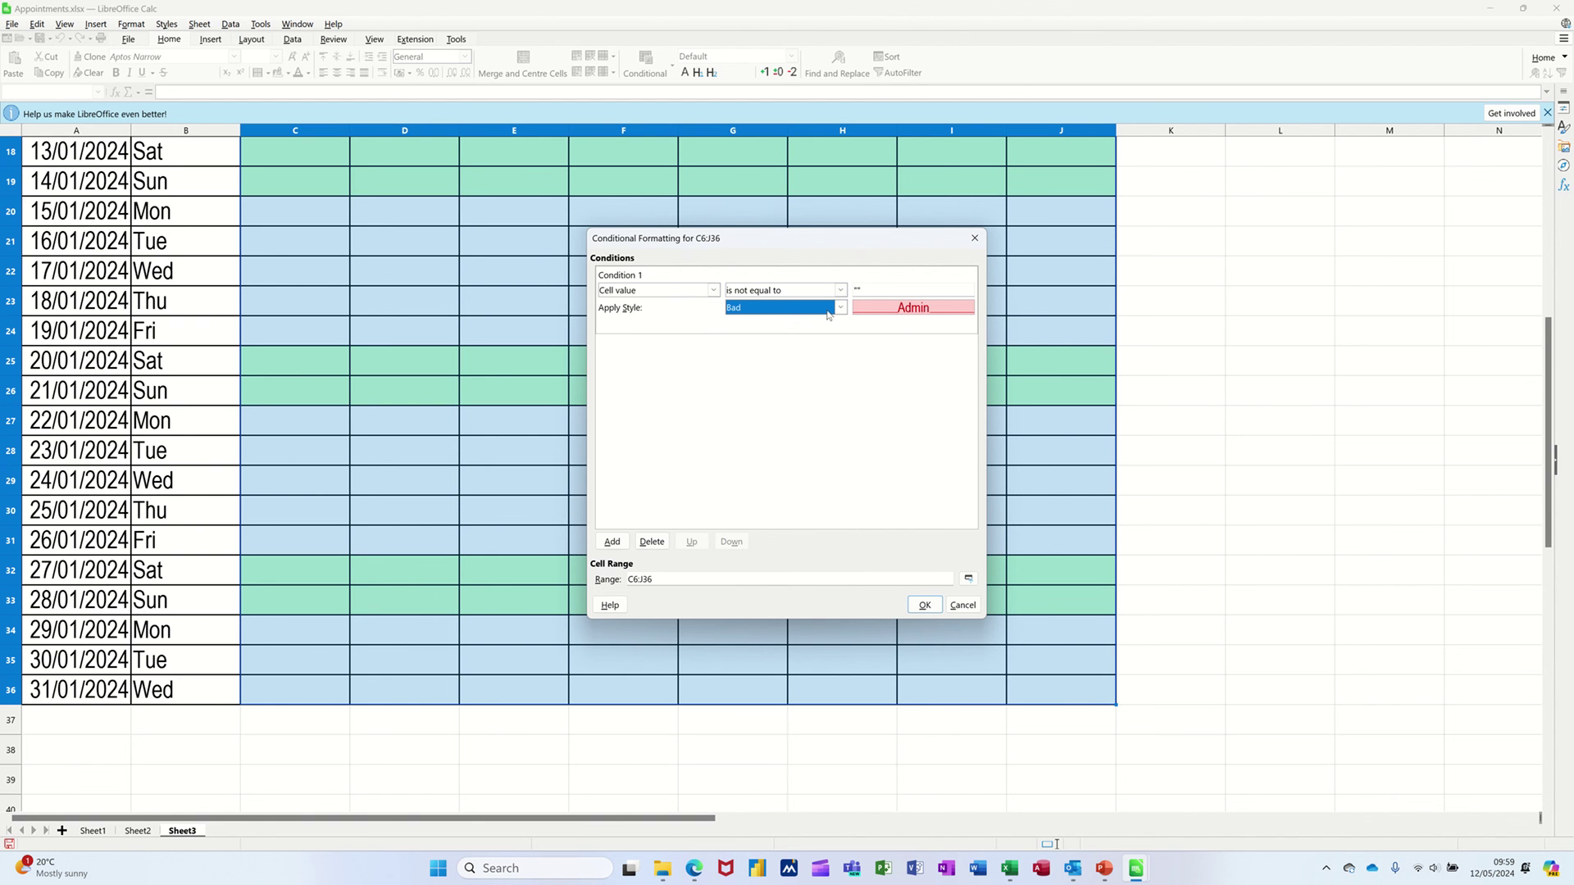
left_click(922, 606)
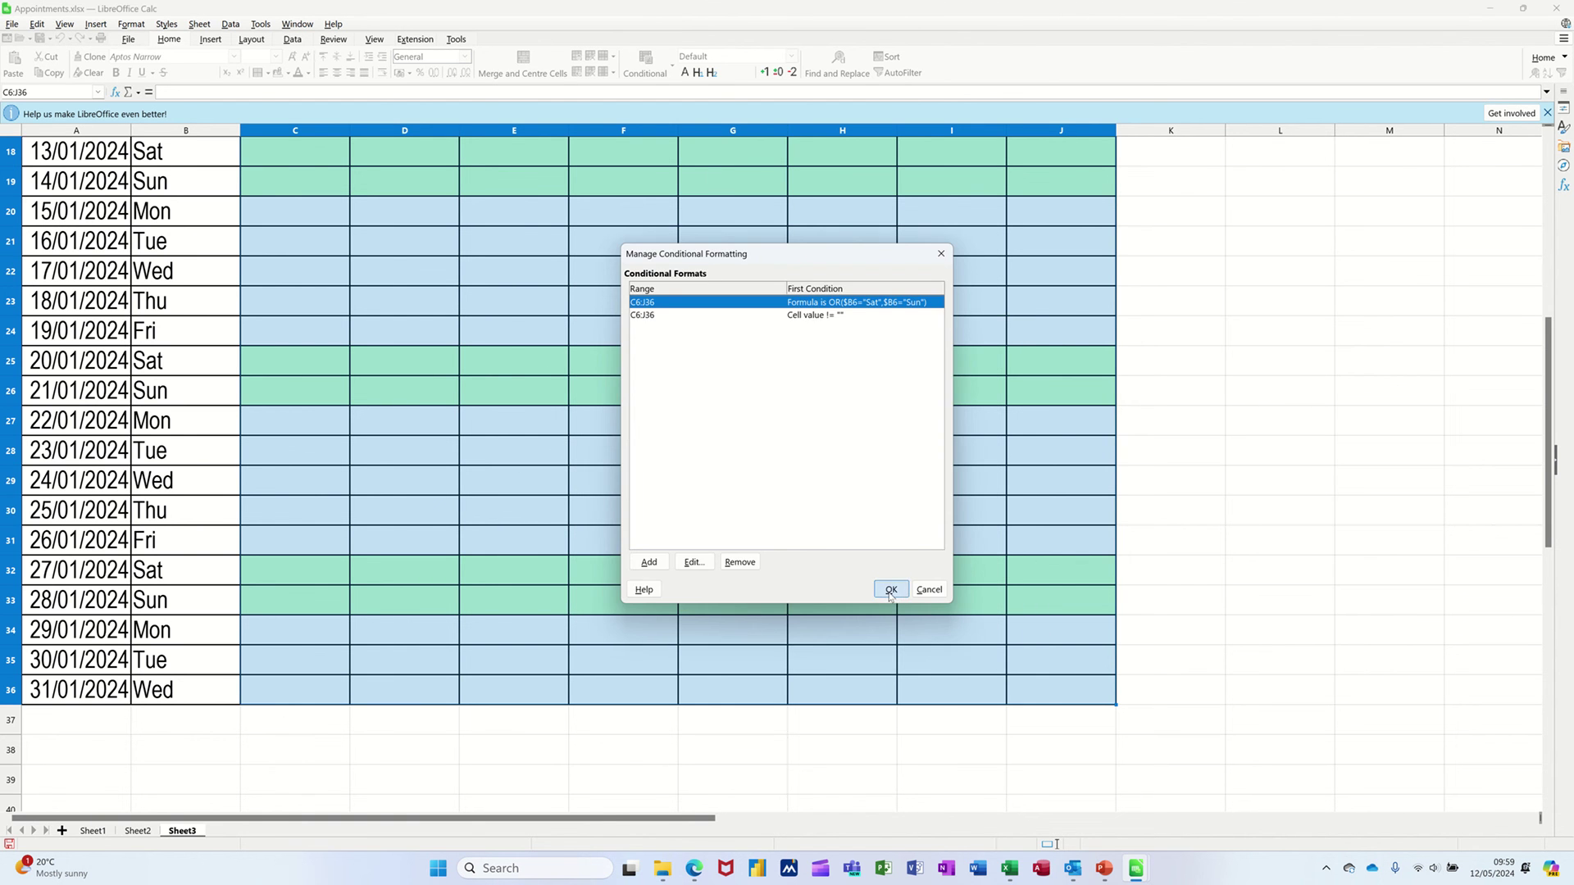
Step: Apply both rules and enter a person's name in F22, which now shows red
left_click(892, 589)
left_click(616, 268)
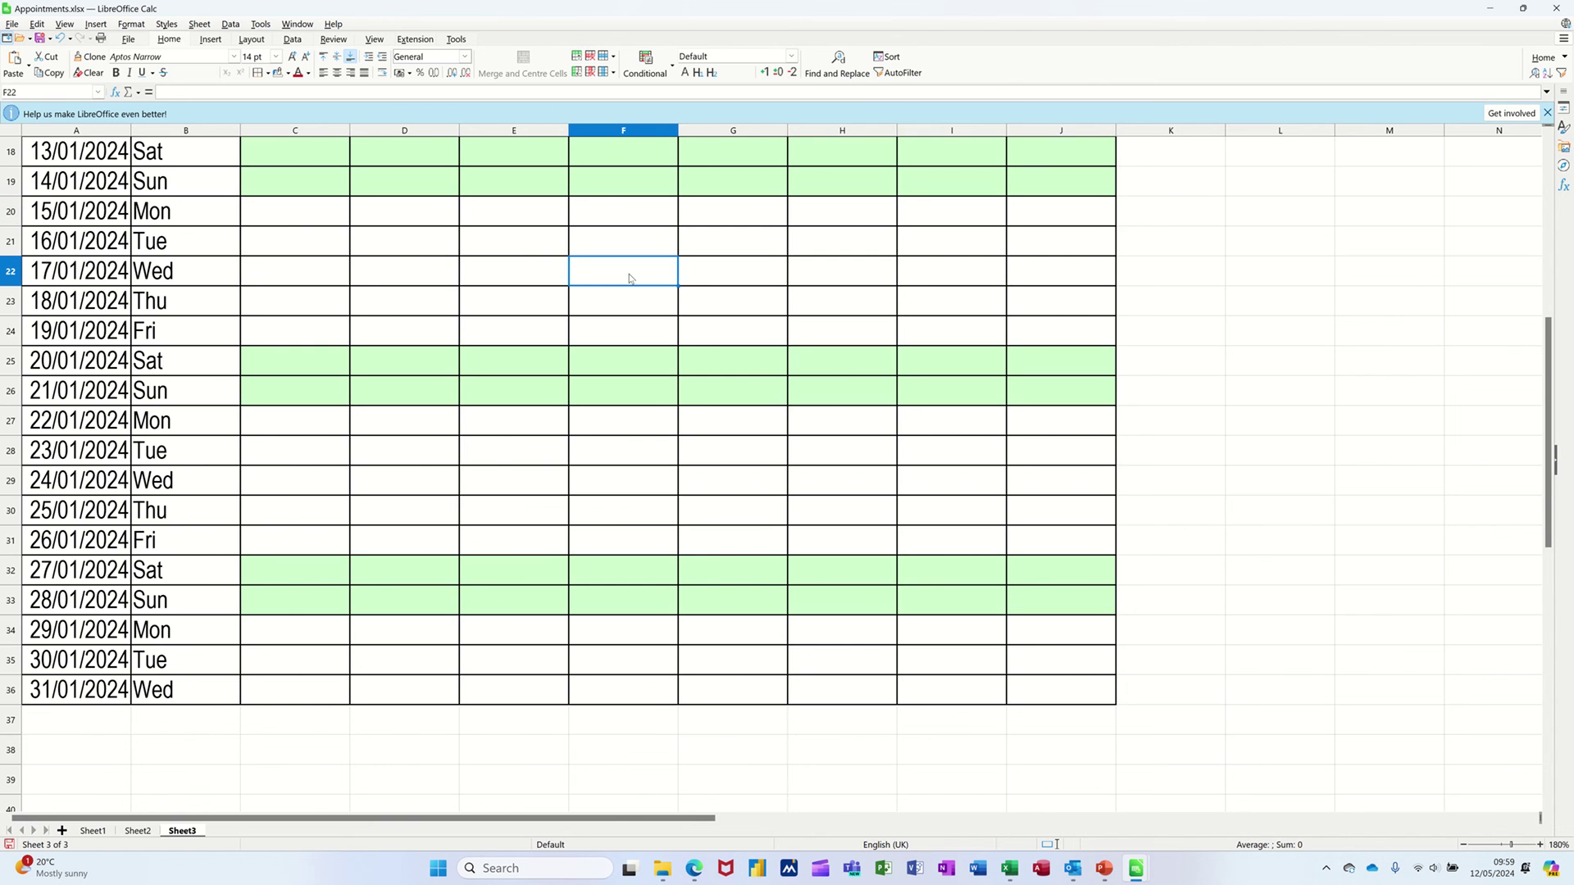
type("steve")
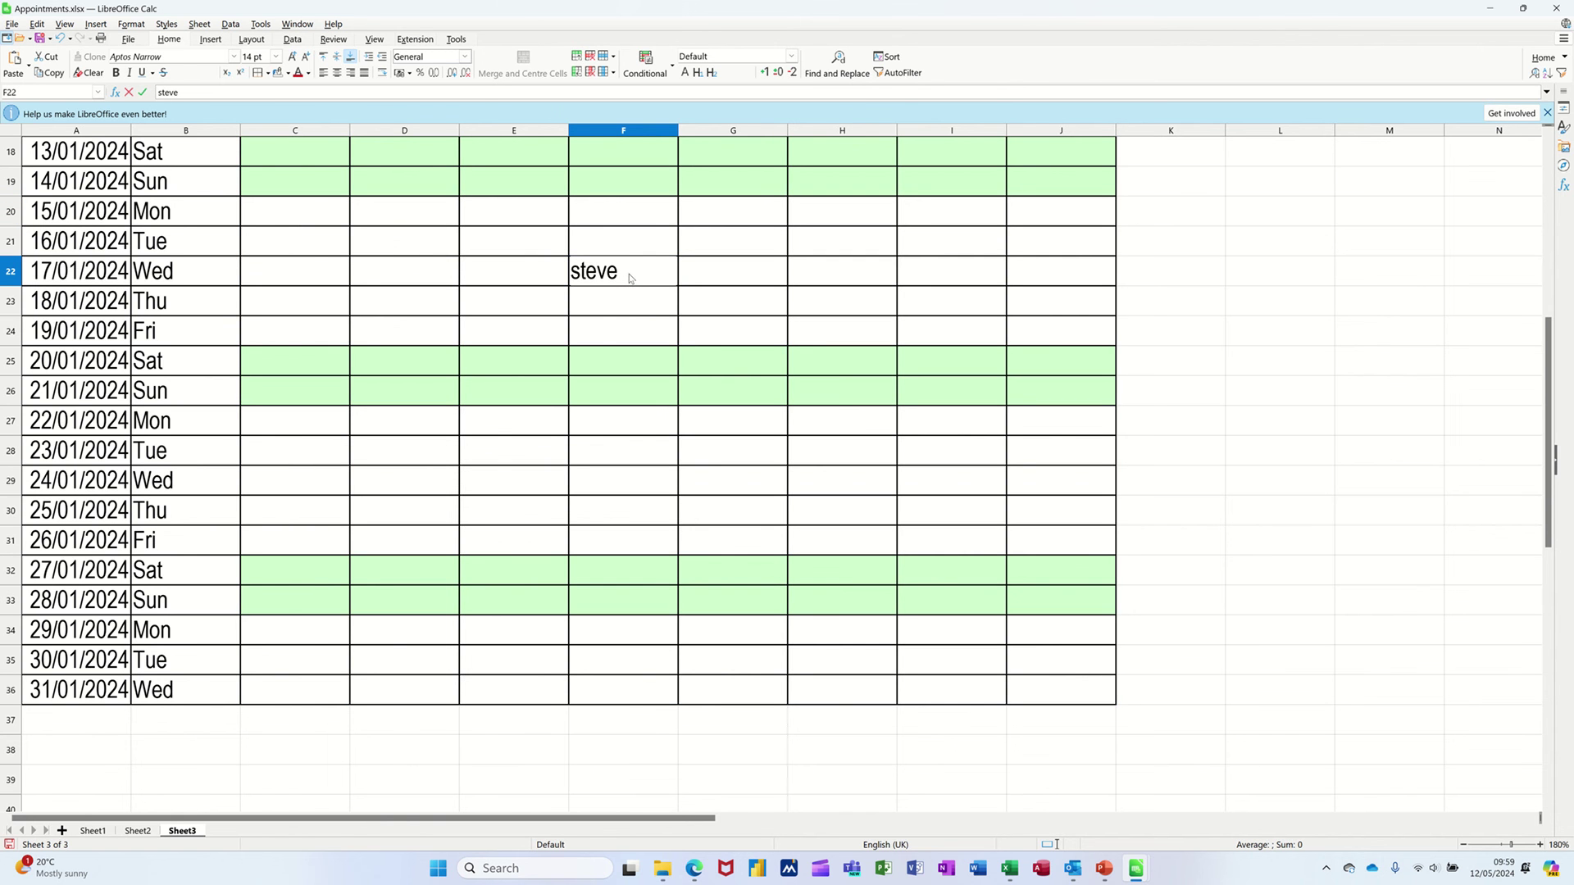
key("Return")
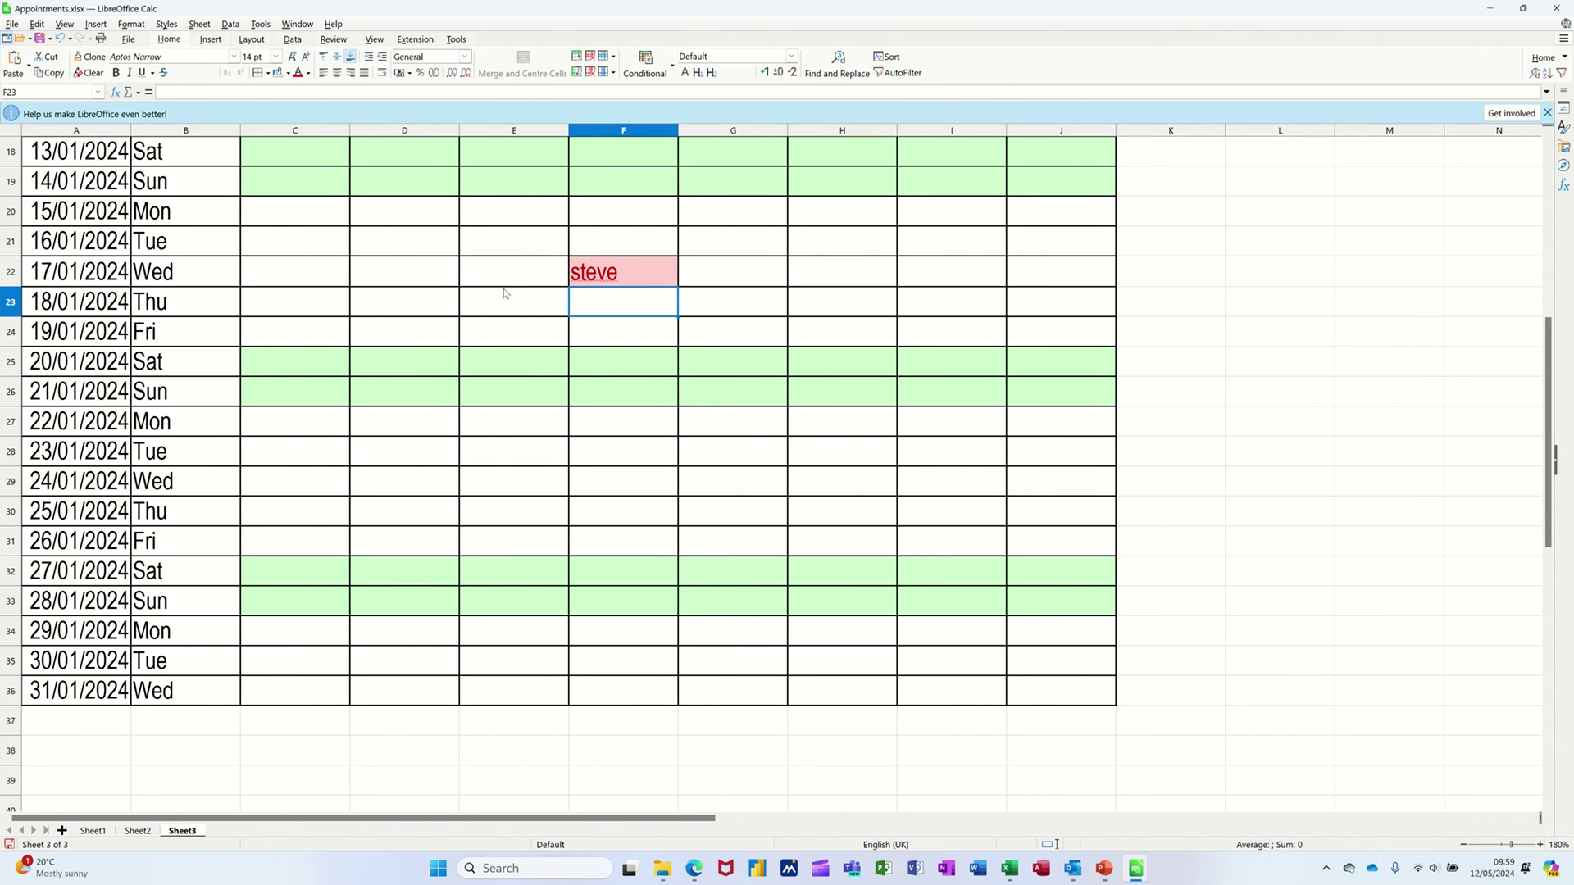
scroll(502, 292, "up", 2)
scroll(378, 233, "up", 2)
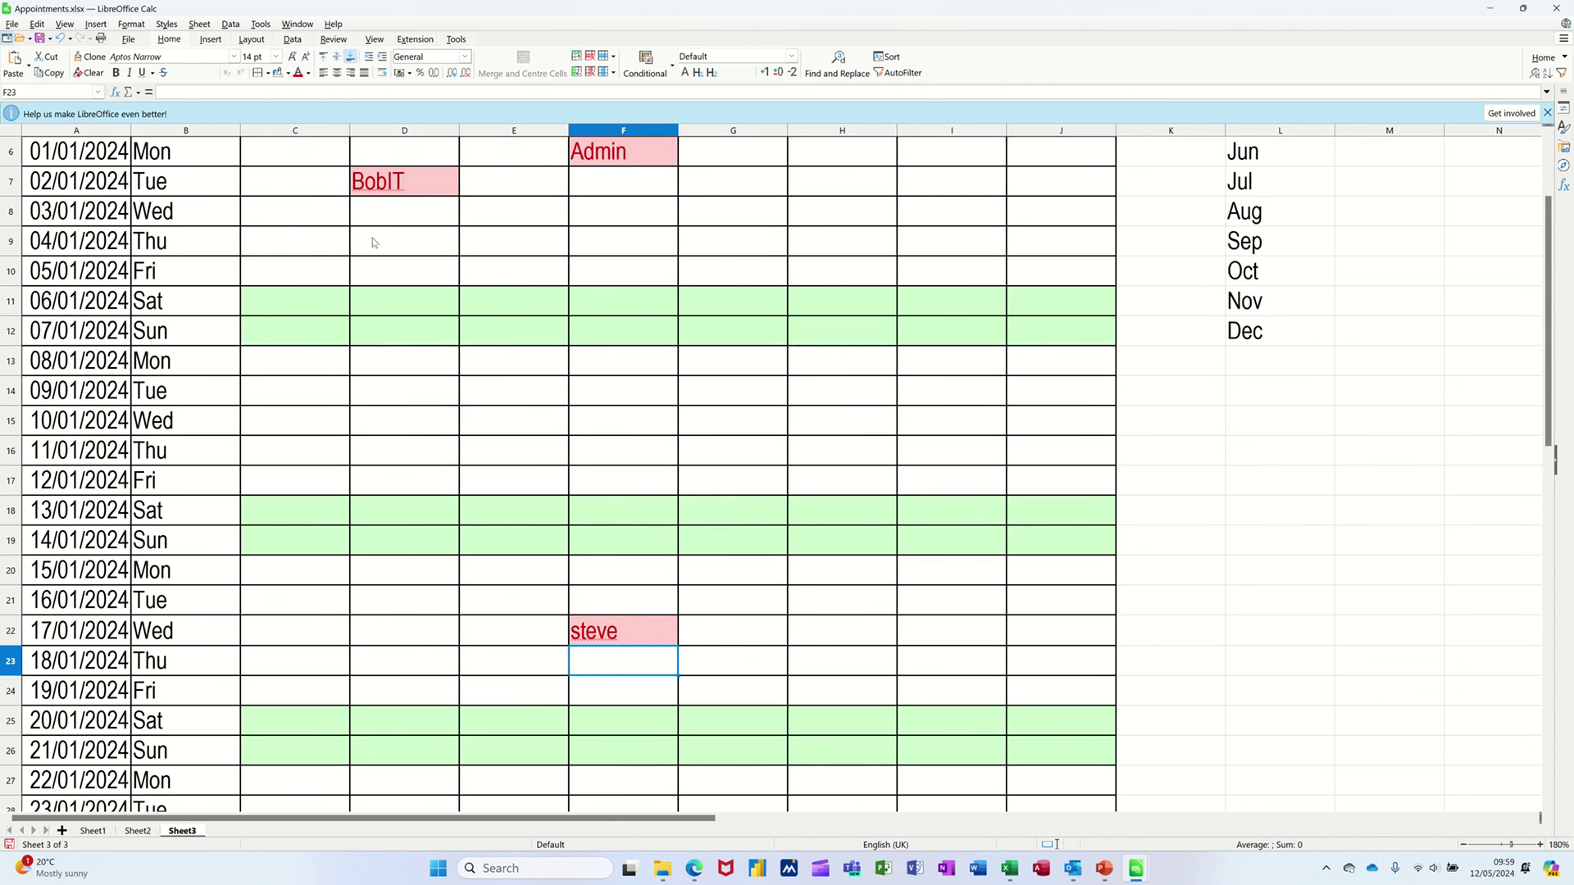
scroll(377, 242, "up", 2)
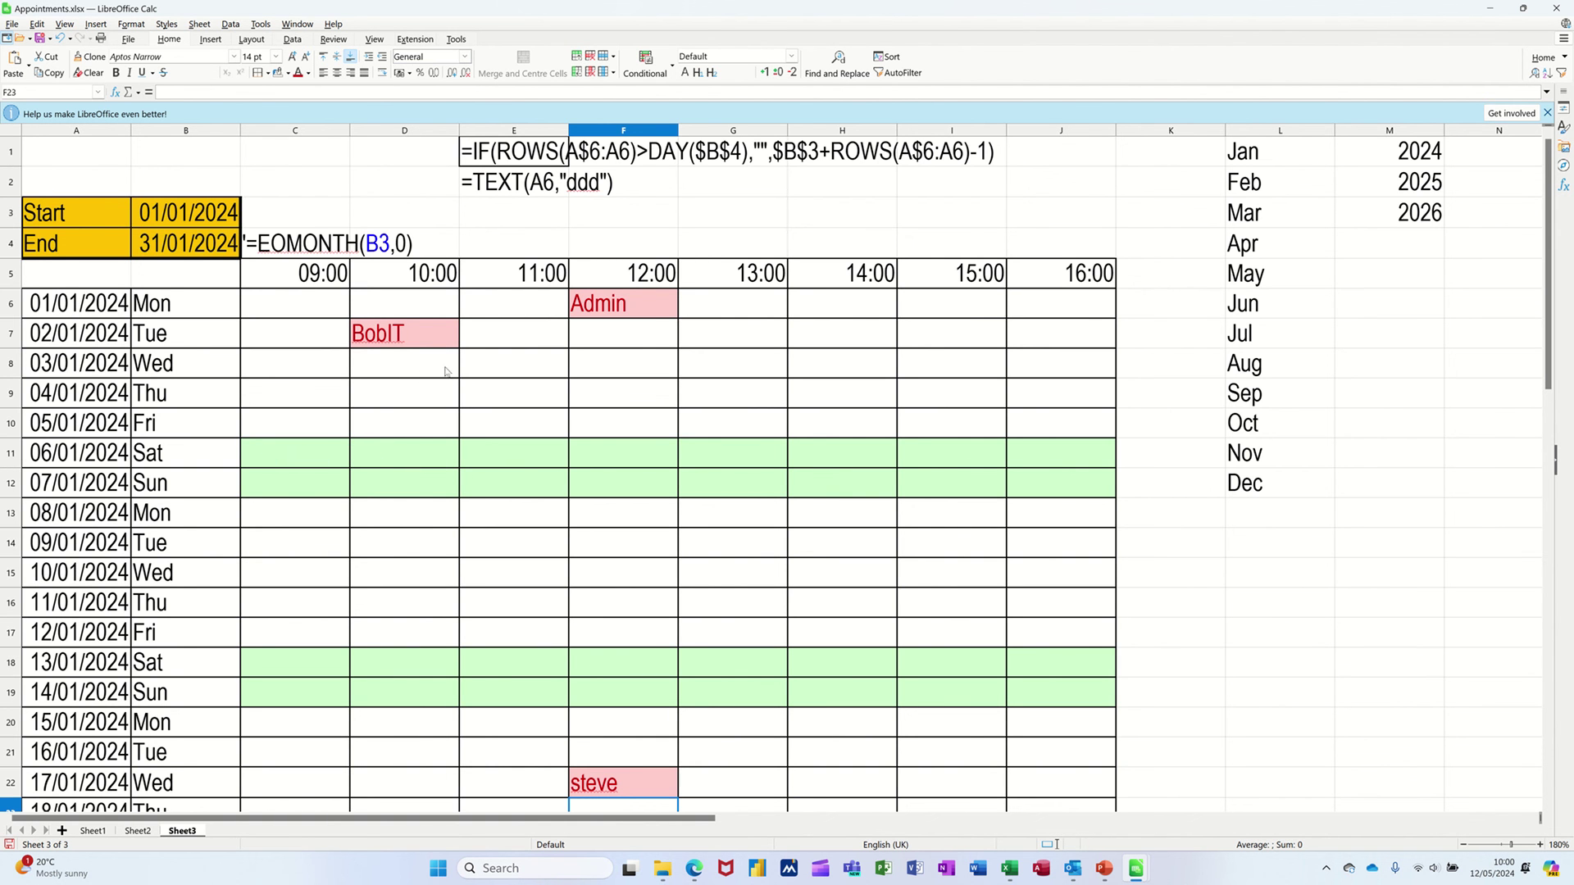
Step: Book BobIT in F8 (Wed 03/01/2024, 12:00) and confirm it shows the red Bad style
left_click(397, 334)
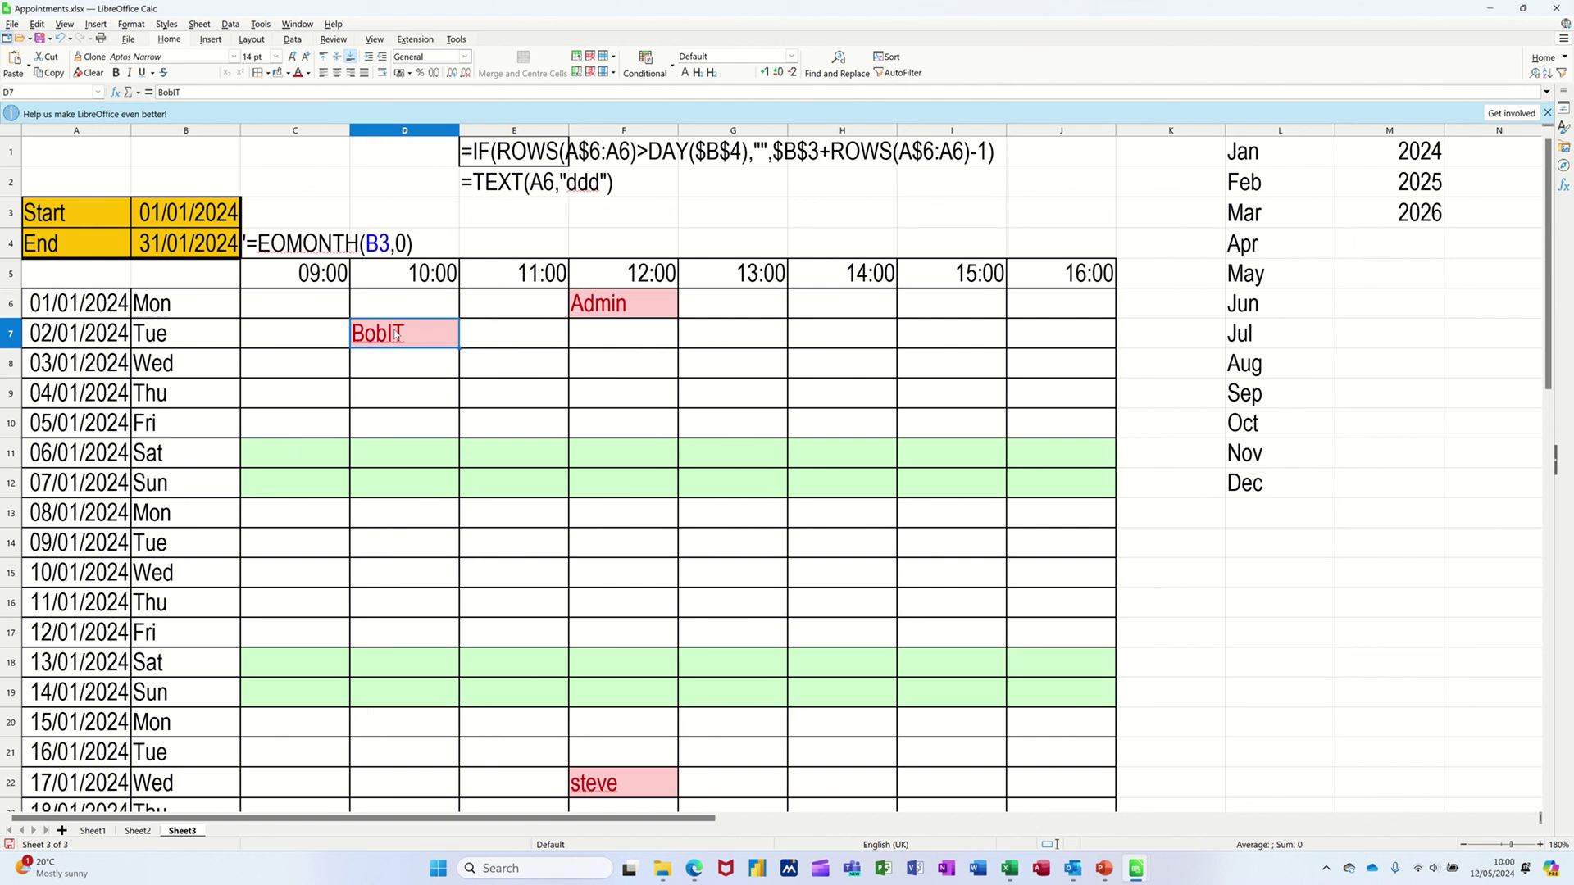
left_click(595, 370)
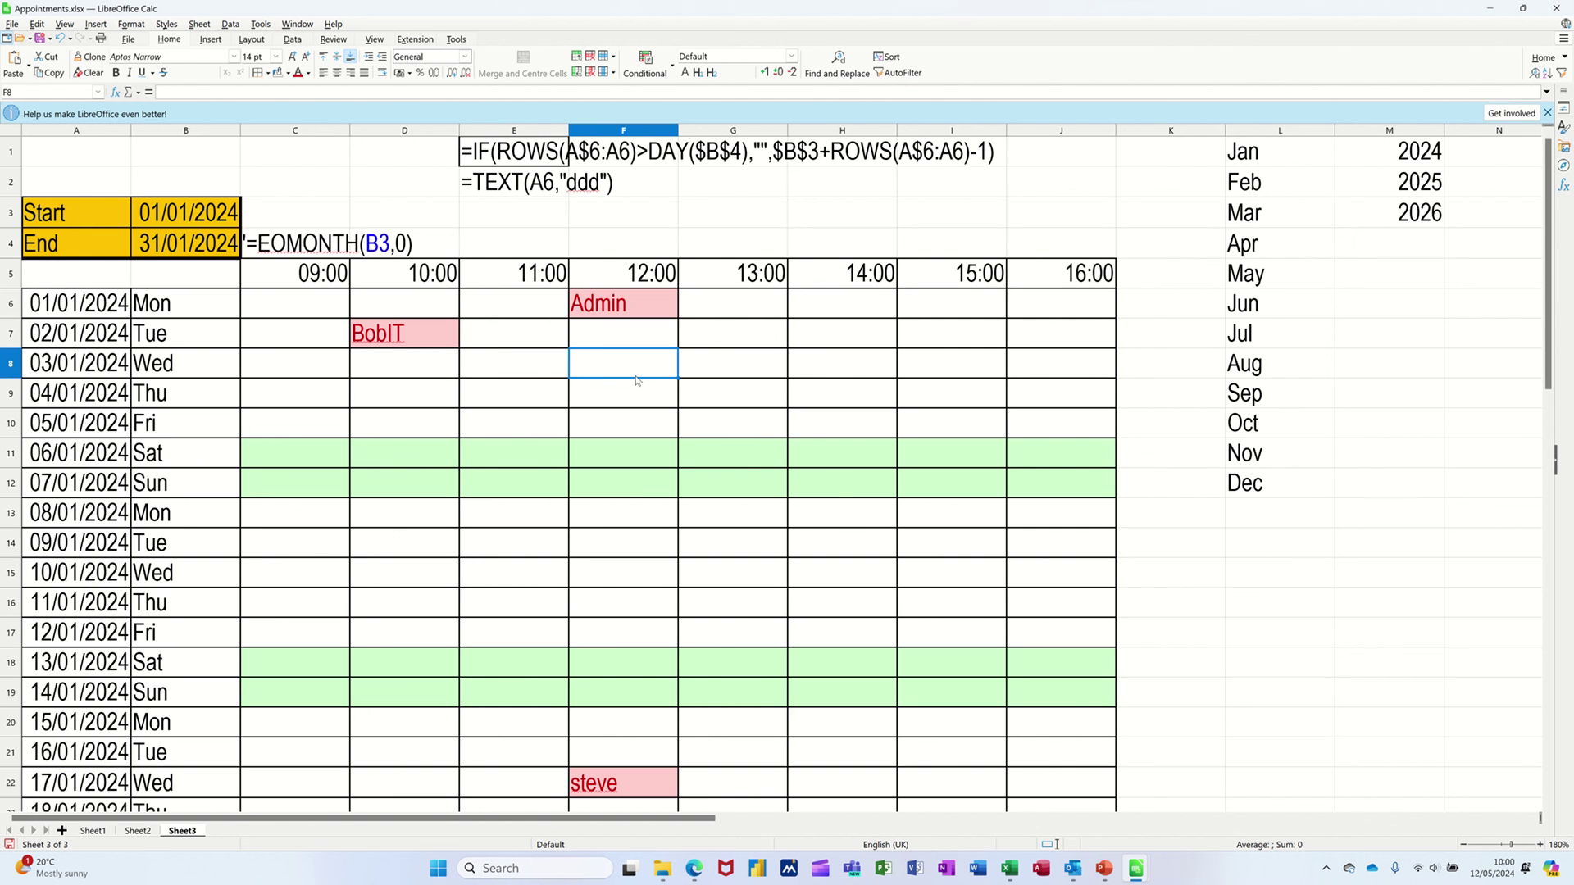
type("BobI")
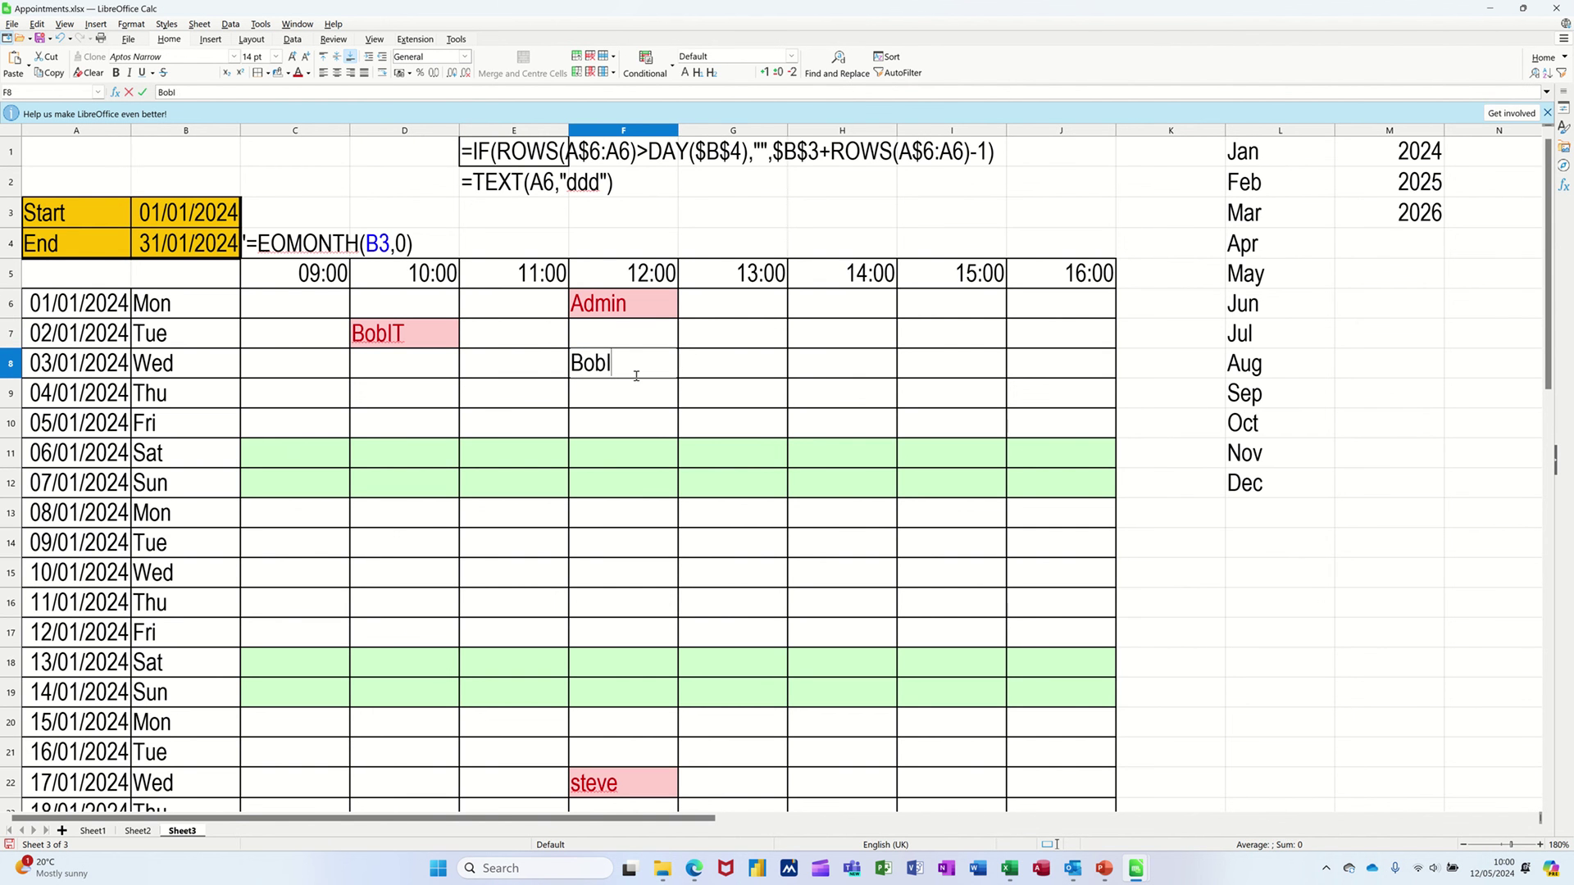
type("T")
left_click(748, 395)
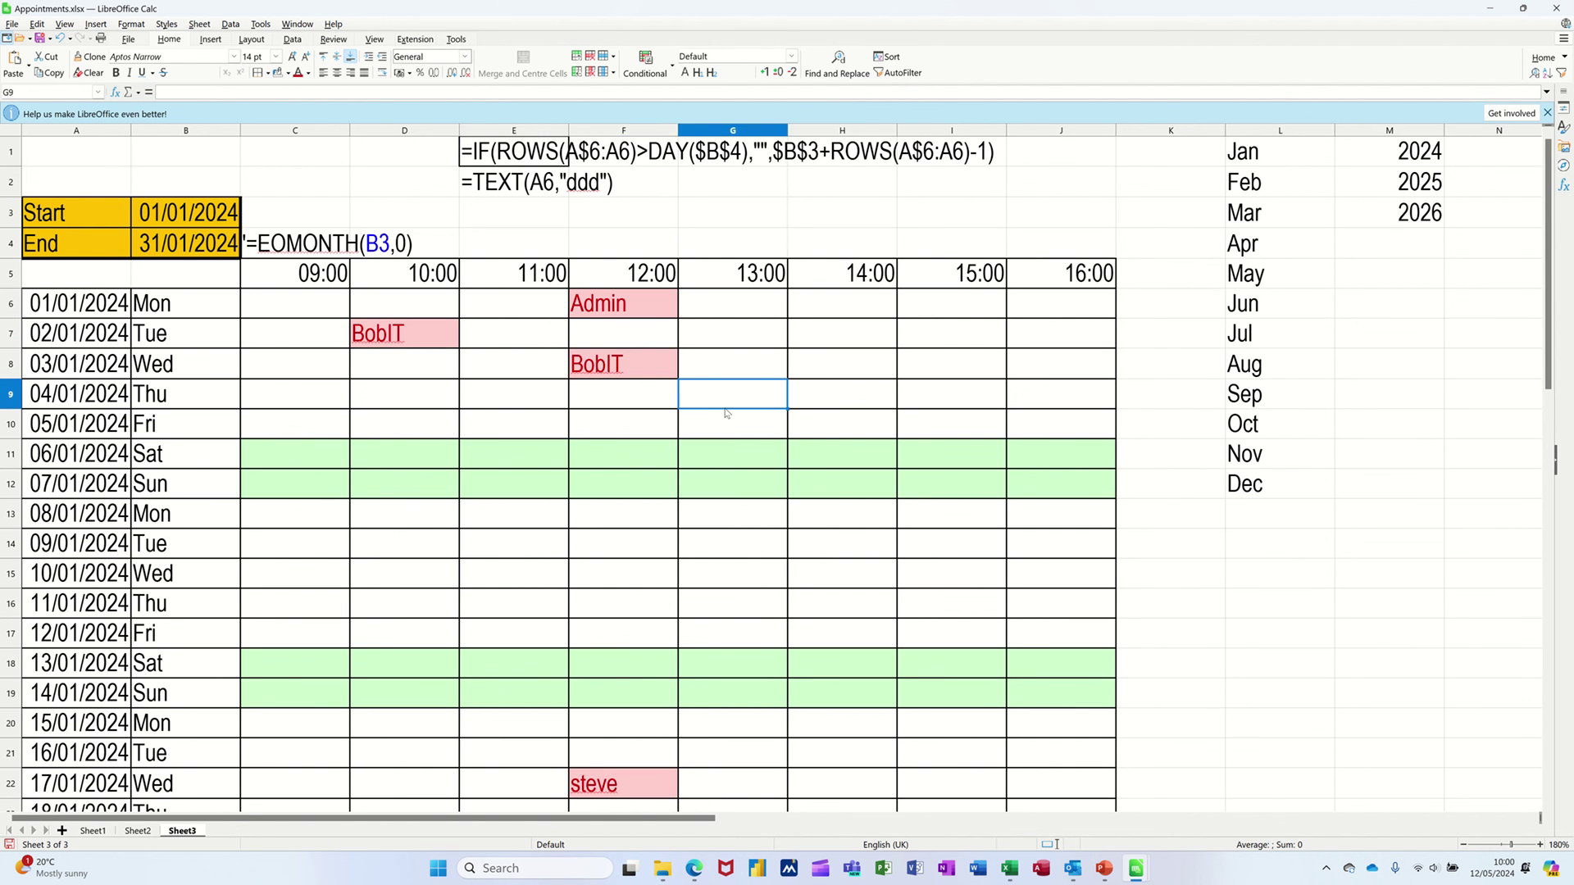
scroll(725, 413, "down", 5)
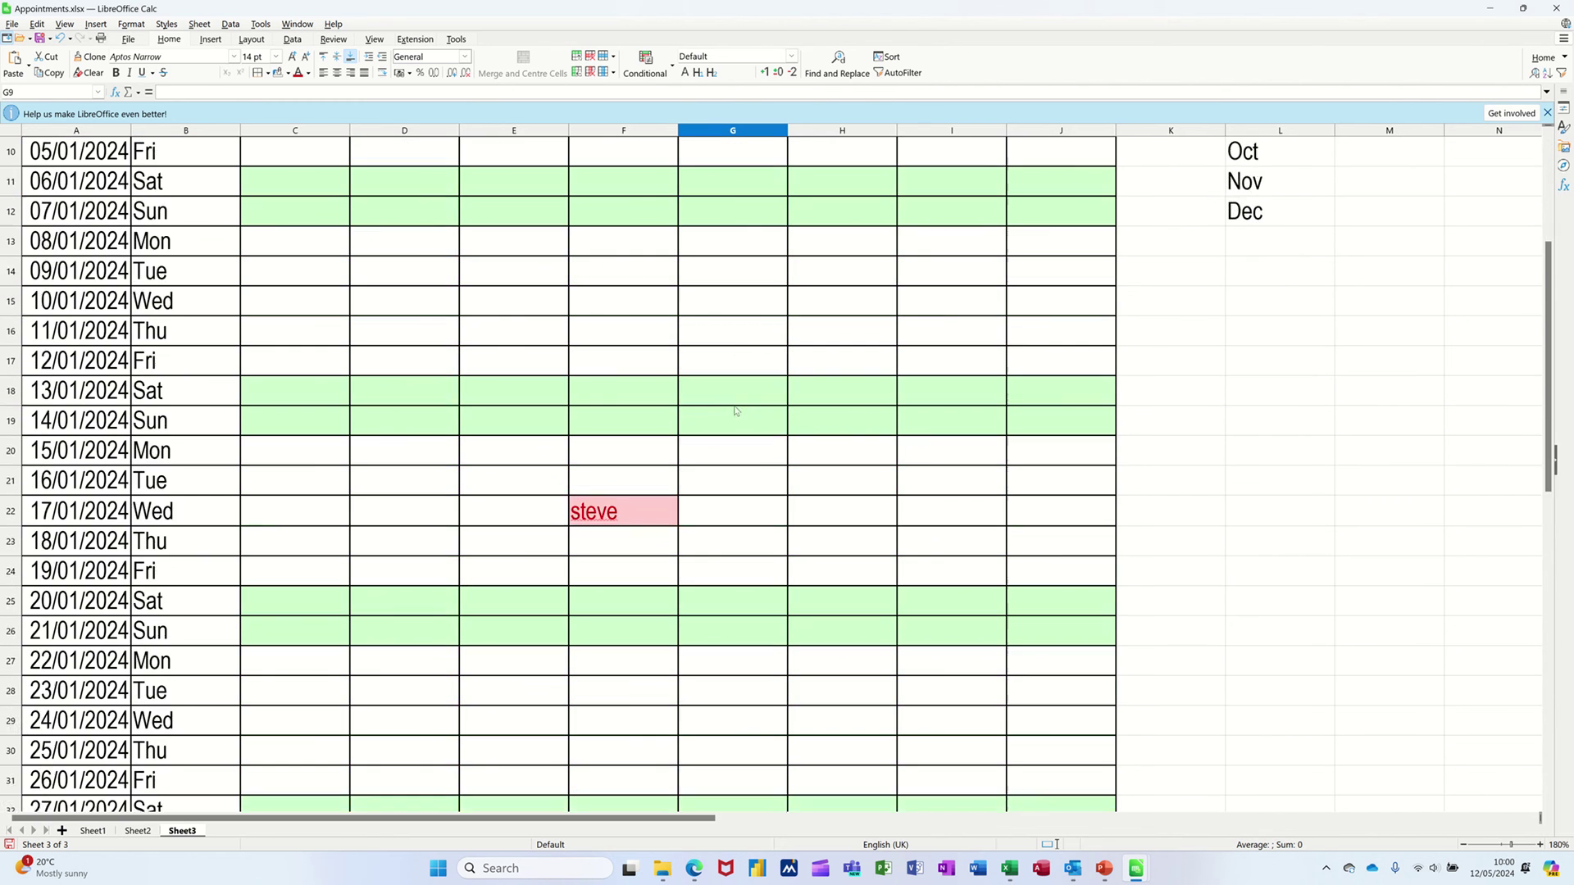
scroll(733, 409, "up", 5)
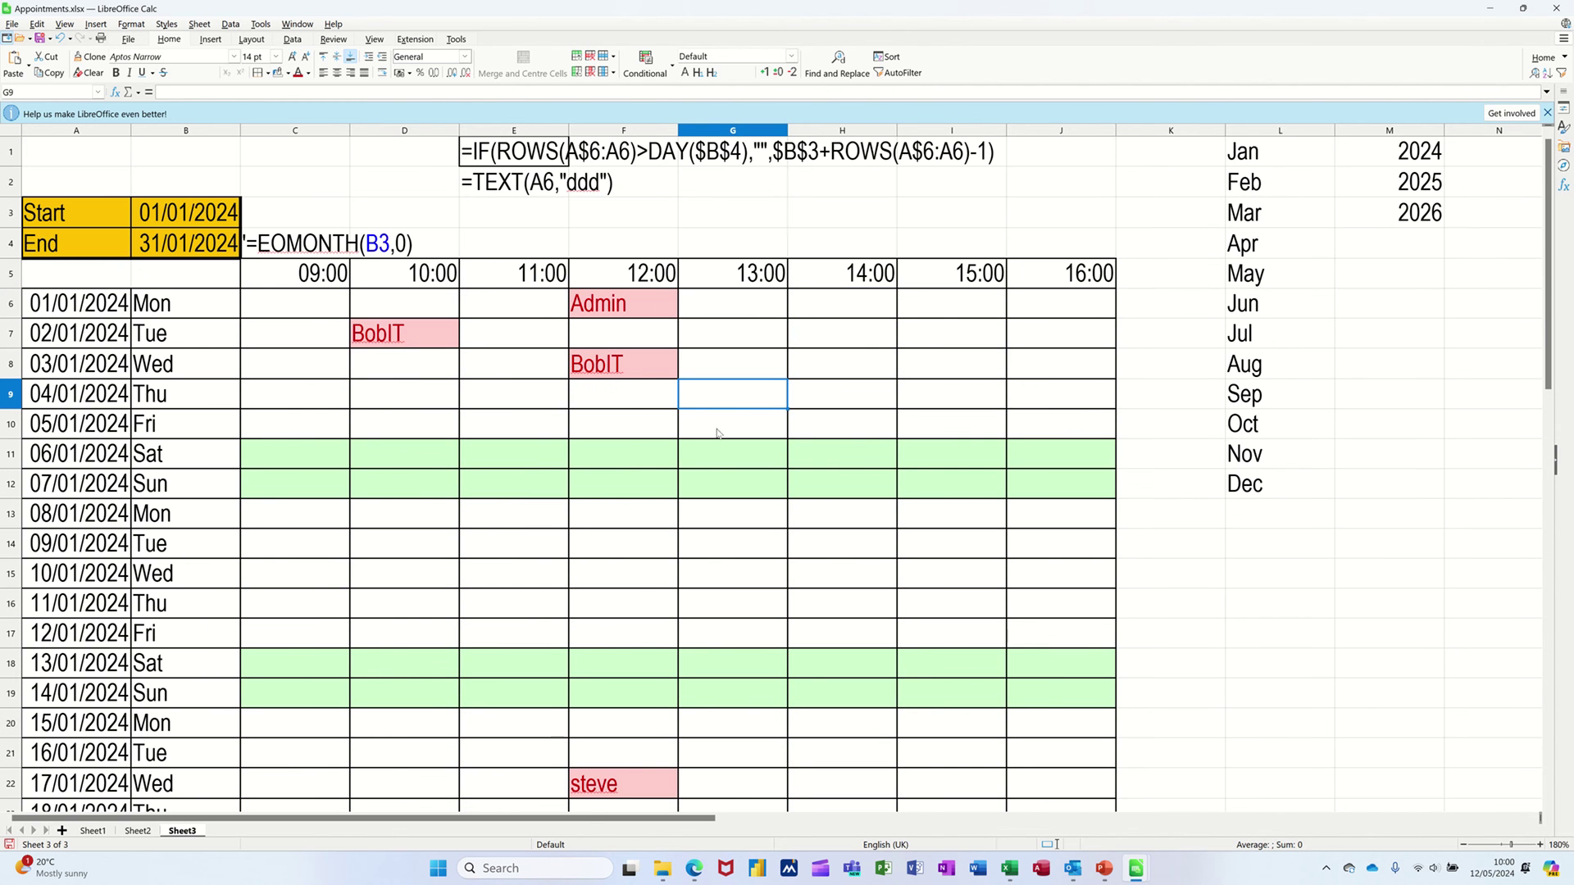